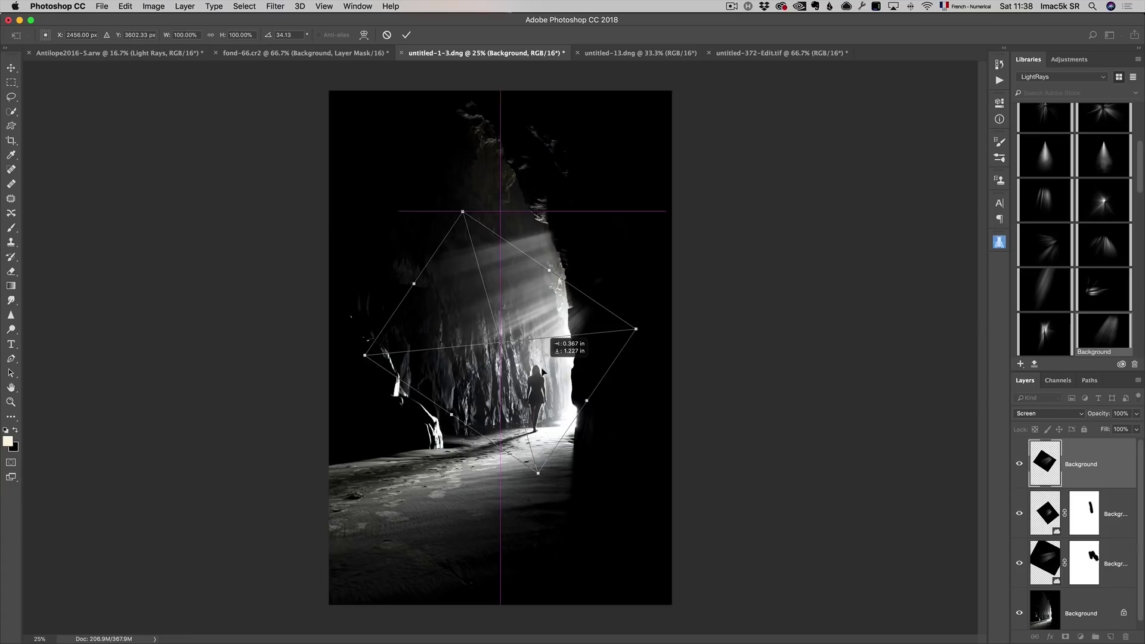
# Move the rotated light-ray layer down over the standing figure in the cave photo
pyautogui.moveTo(537, 376); pyautogui.dragTo(542, 403)
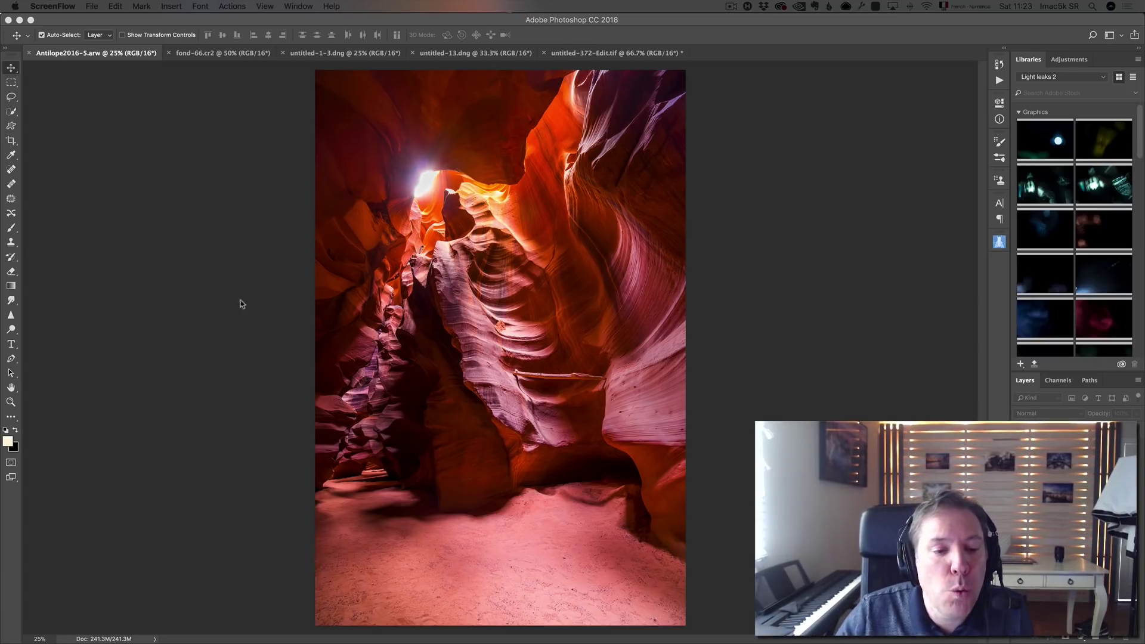
# Switch to Finder and load the Light_Rays_Vol_I.abr brush set from the Brushes folder of Light_Rays_and_Brushes_Volume_1
pyautogui.press('super+Tab')
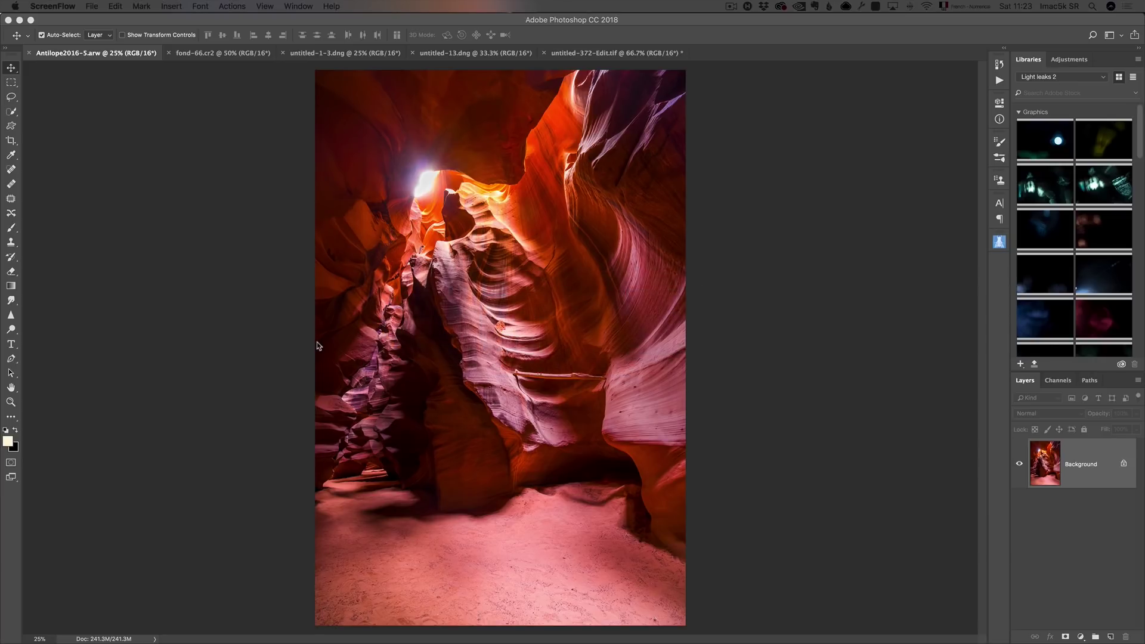
pyautogui.press('super+Tab')
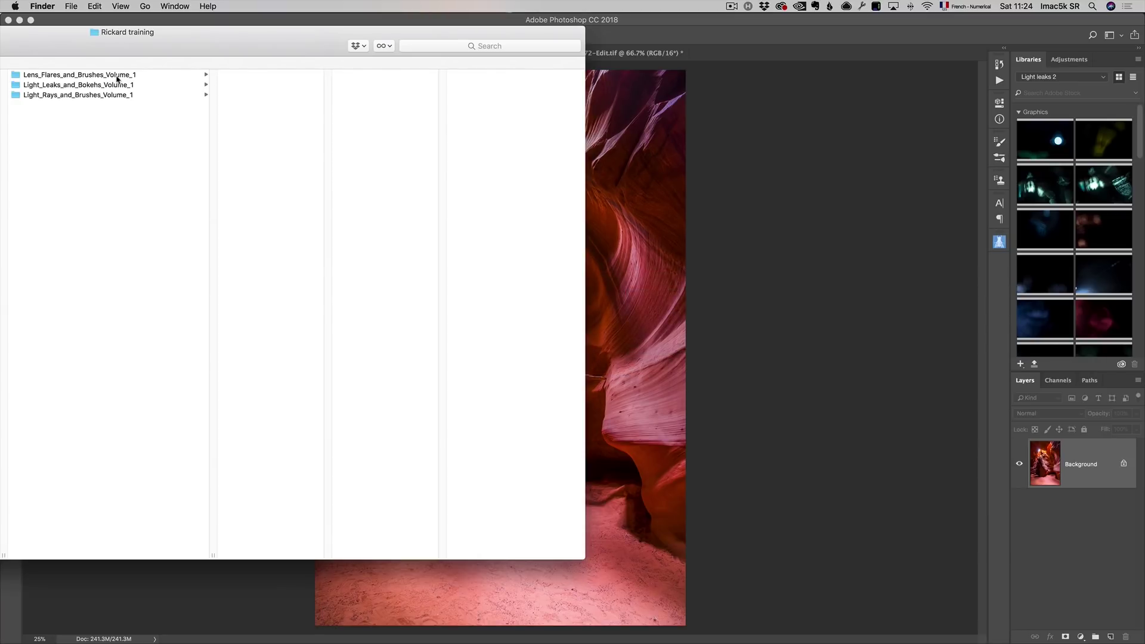
pyautogui.click(78, 95)
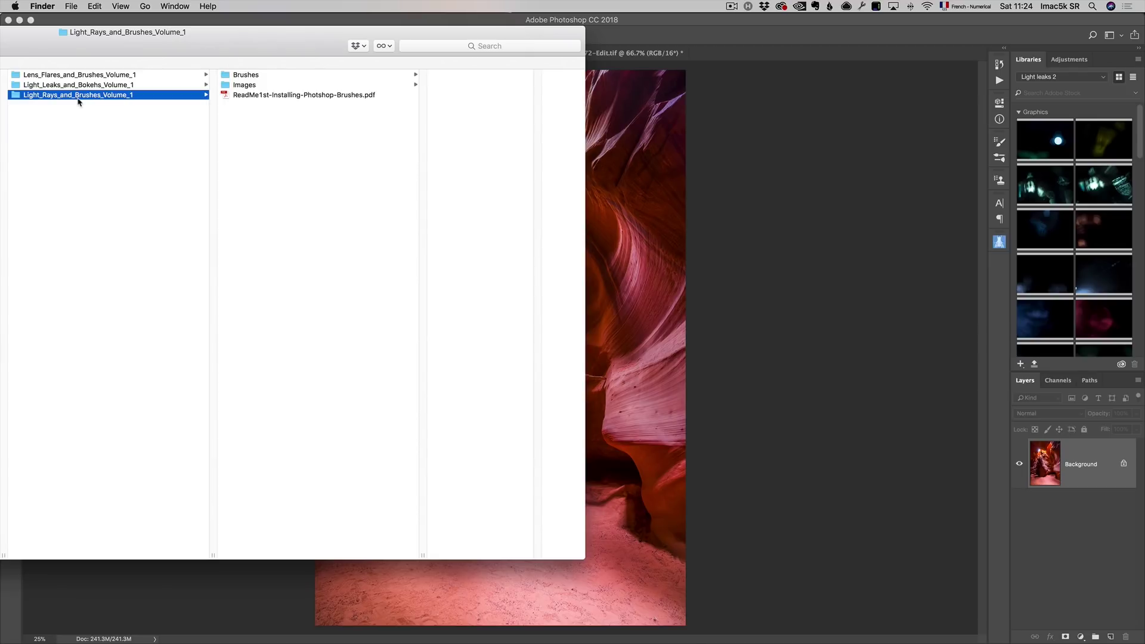
pyautogui.click(60, 87)
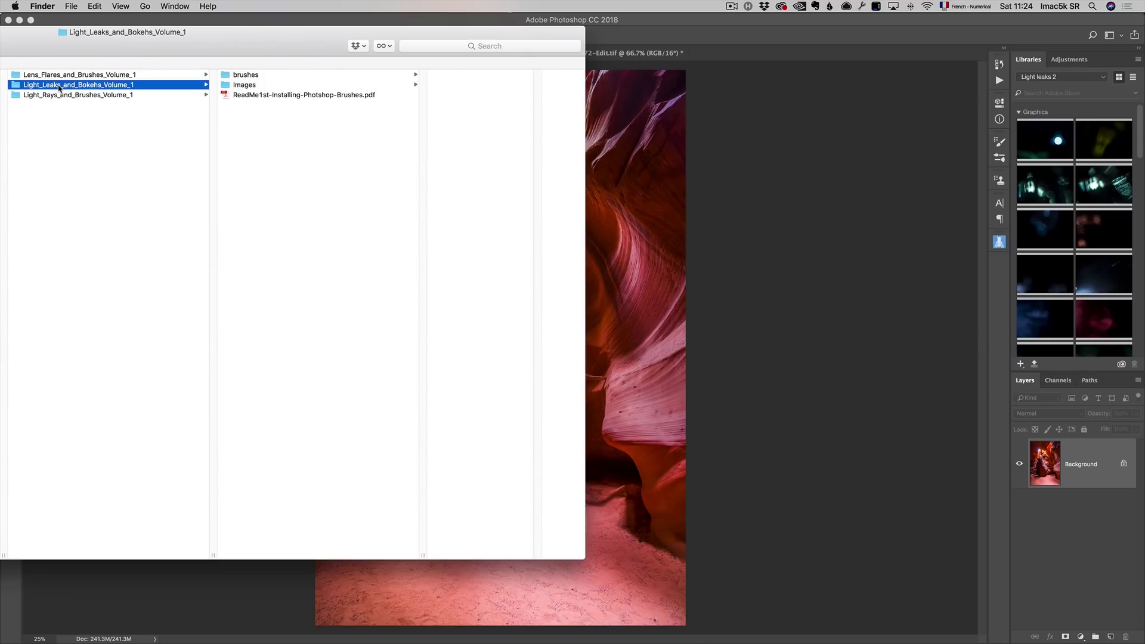
pyautogui.click(59, 76)
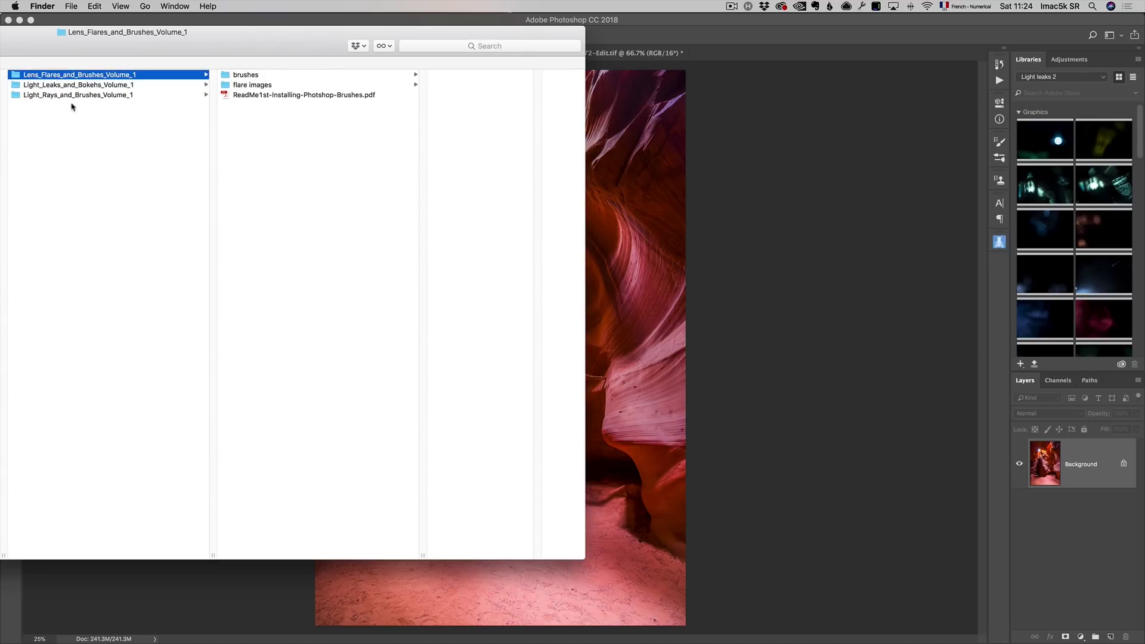
pyautogui.click(110, 97)
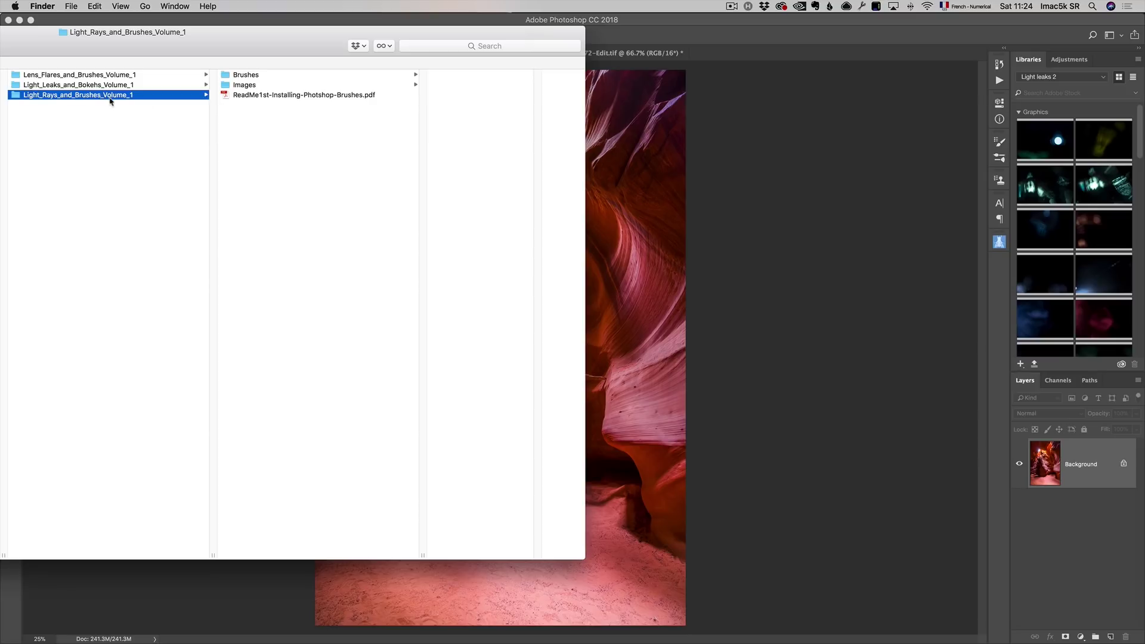
pyautogui.click(246, 76)
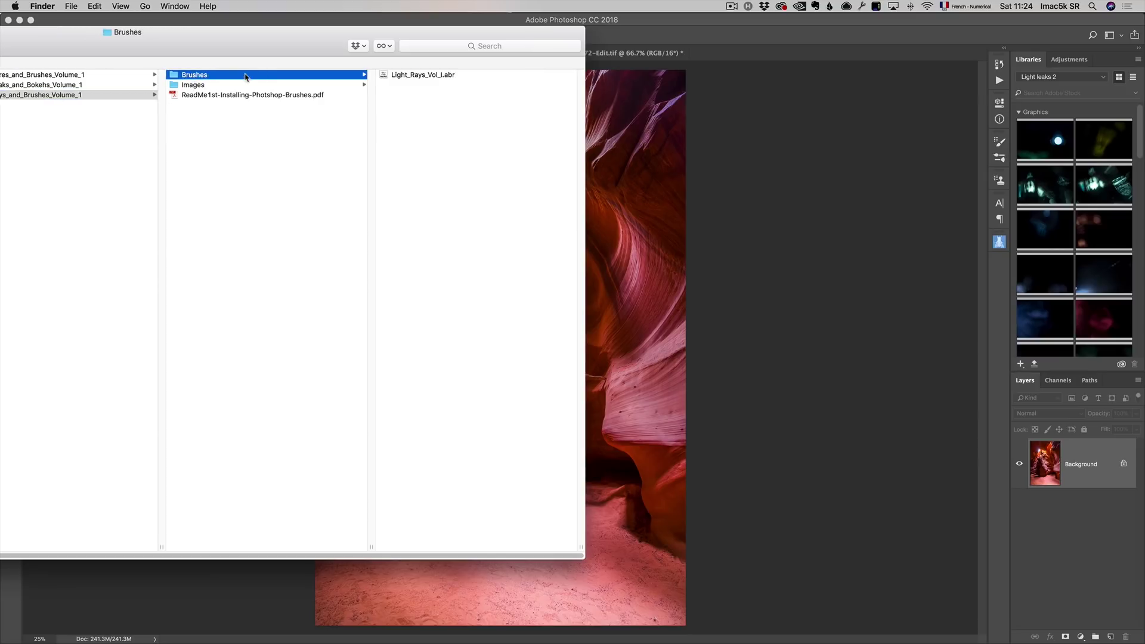
pyautogui.doubleClick(401, 76)
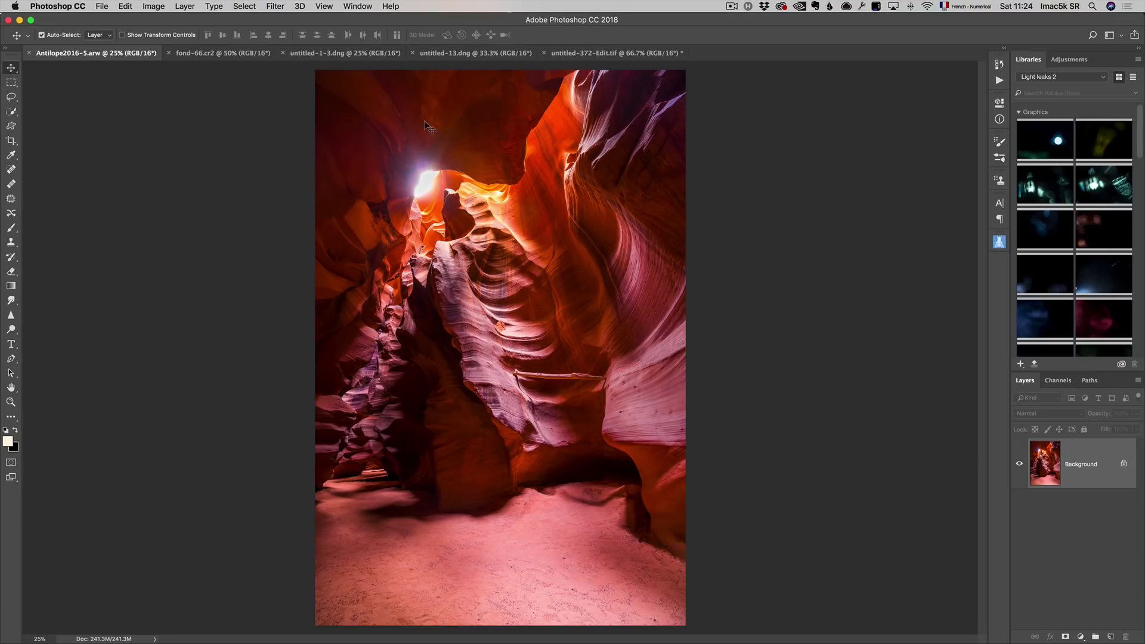
# Return to Finder and load the brush set from the brushes folder of Lens_Flares_and_Brushes_Volume_1
pyautogui.press('super+Tab')
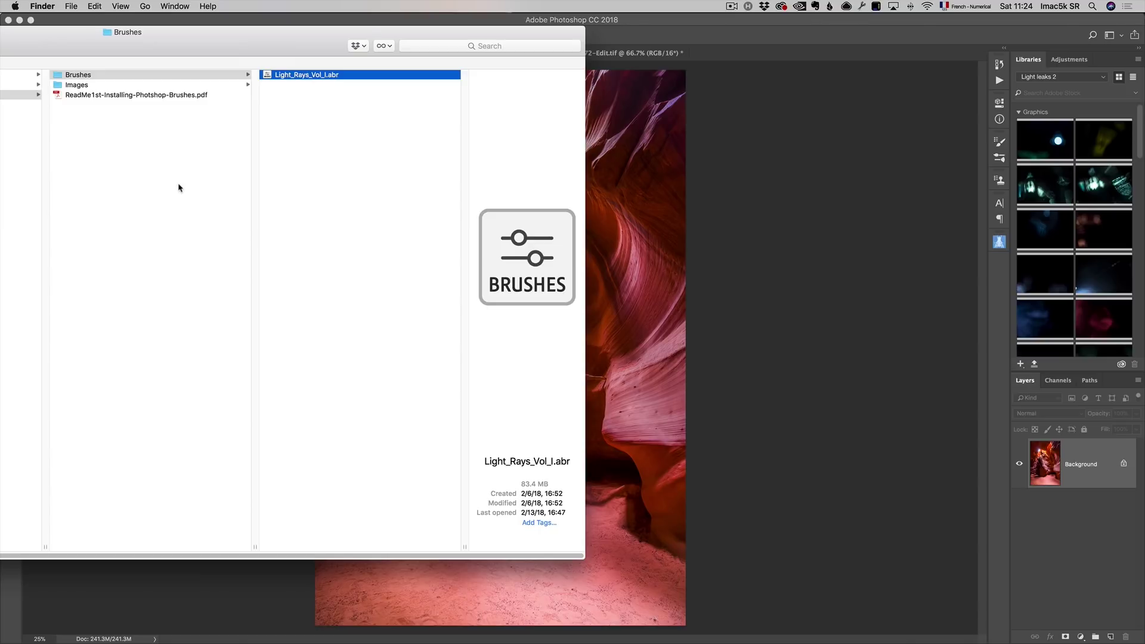
pyautogui.click(107, 86)
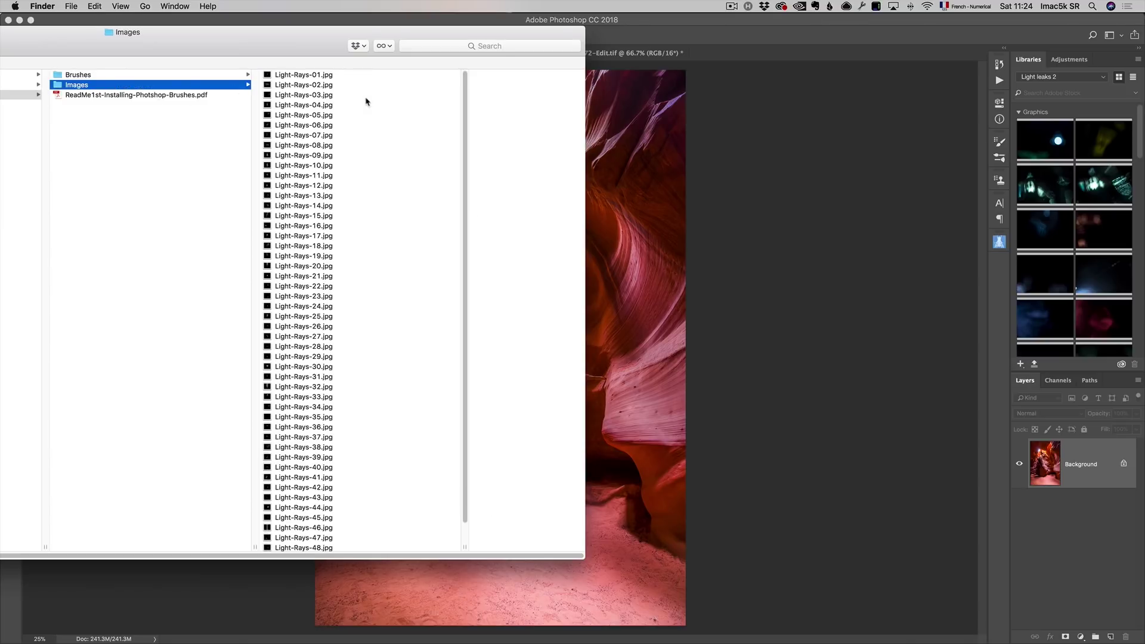
pyautogui.moveTo(584, 559); pyautogui.dragTo(808, 601)
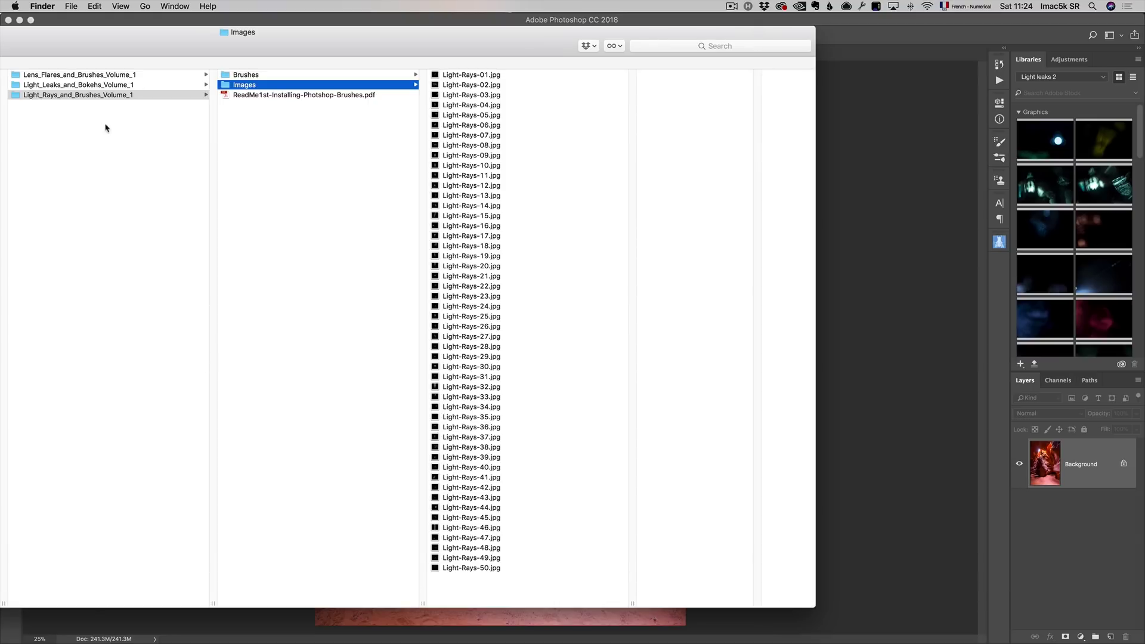
pyautogui.click(64, 75)
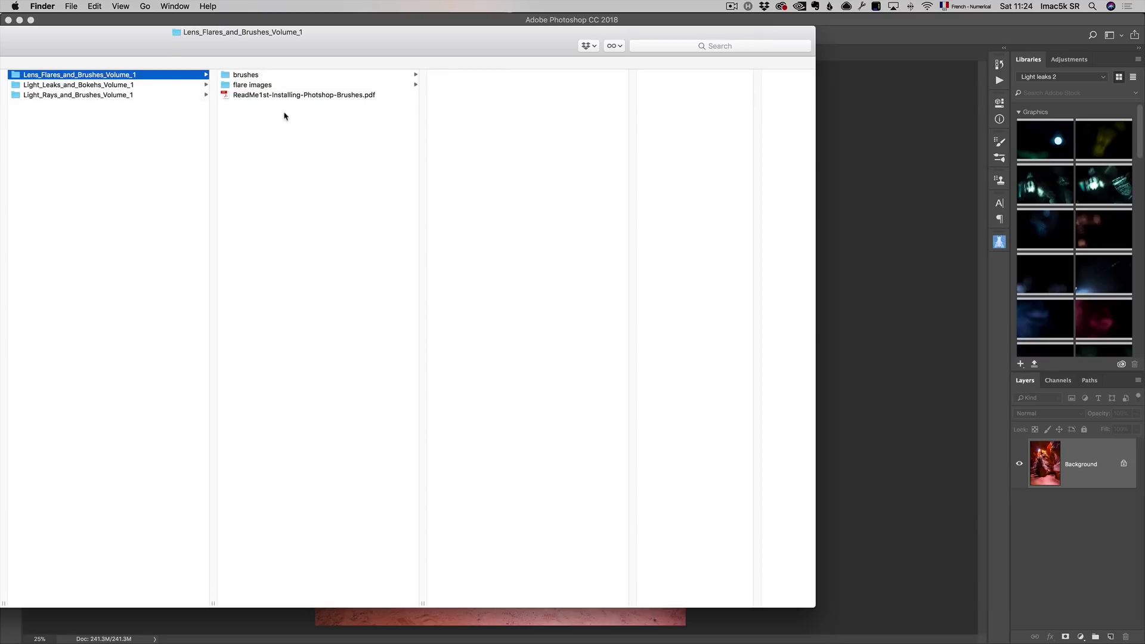
pyautogui.click(240, 87)
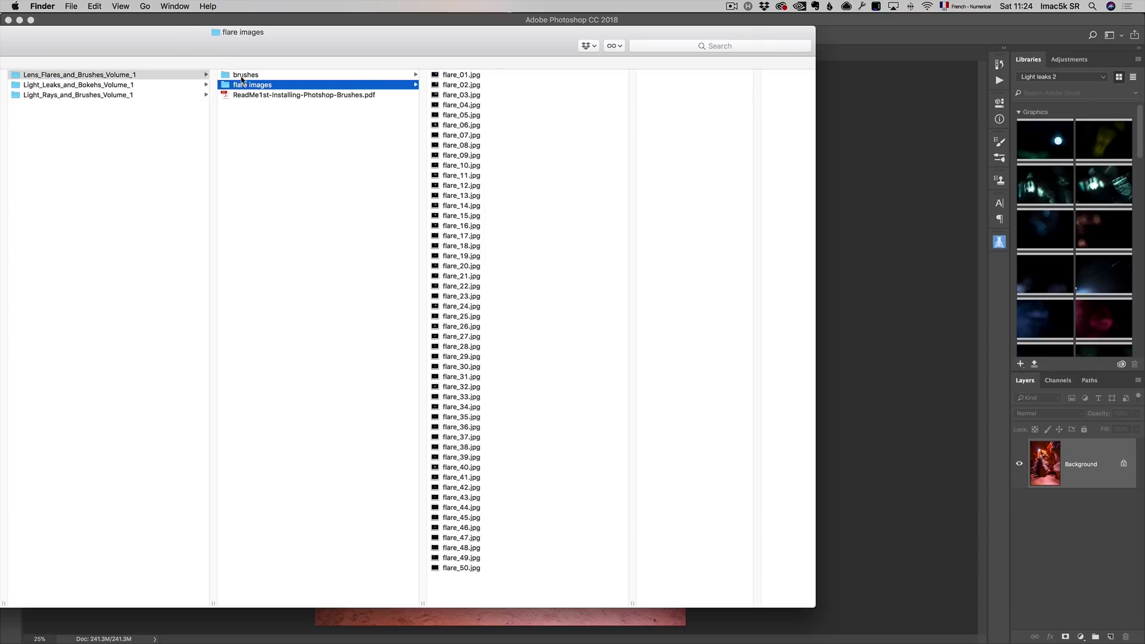
pyautogui.click(262, 77)
pyautogui.doubleClick(475, 76)
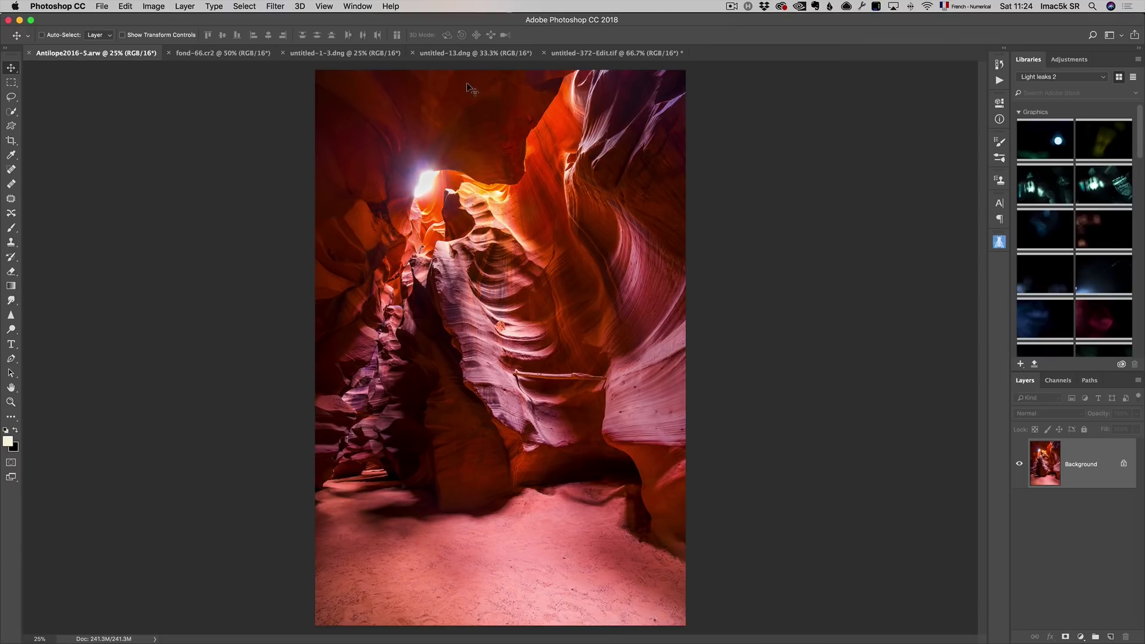
# Review the image files flare_01.jpg to flare_50.jpg in Finder's flare images folder, then switch back to Photoshop
pyautogui.press('super+Tab')
pyautogui.click(263, 87)
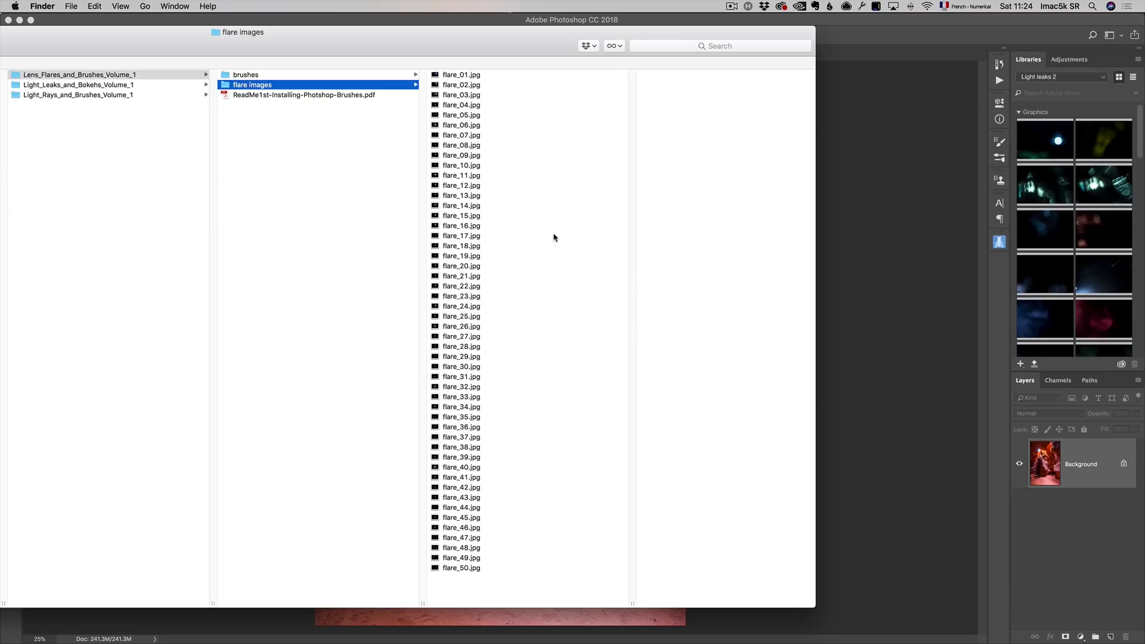
pyautogui.click(468, 76)
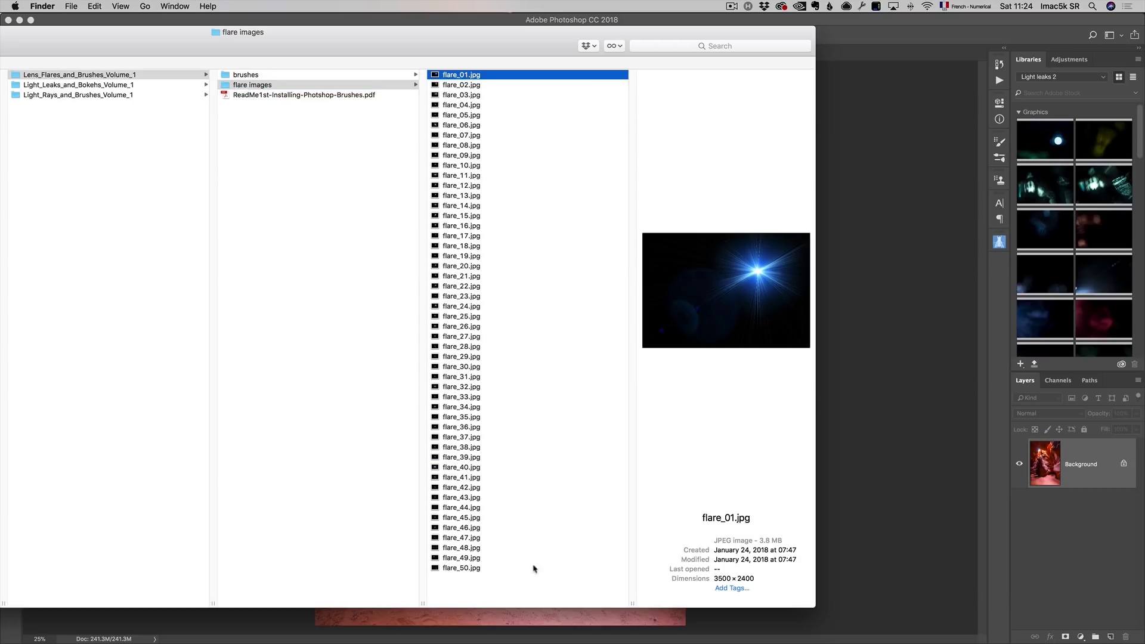
pyautogui.keyDown('shift'); pyautogui.click(476, 570); pyautogui.keyUp('shift')
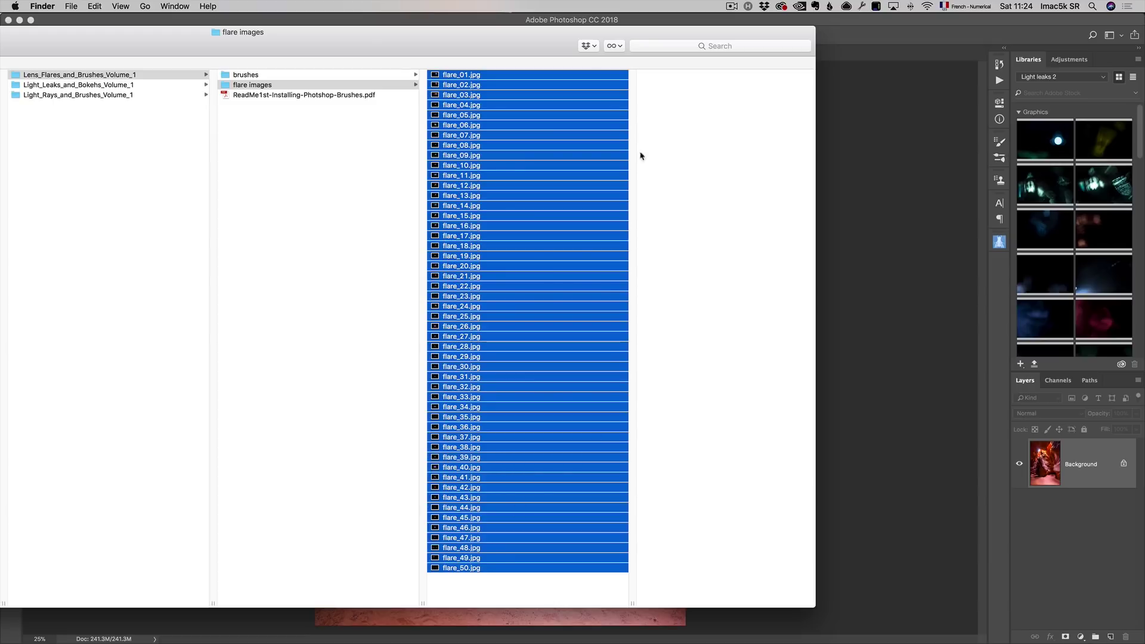
pyautogui.click(924, 217)
# Open all images from flare_01.jpg to flare_50.jpg from the flare images folder of Lens_Flares_and_Brushes_Volume_1
pyautogui.click(100, 8)
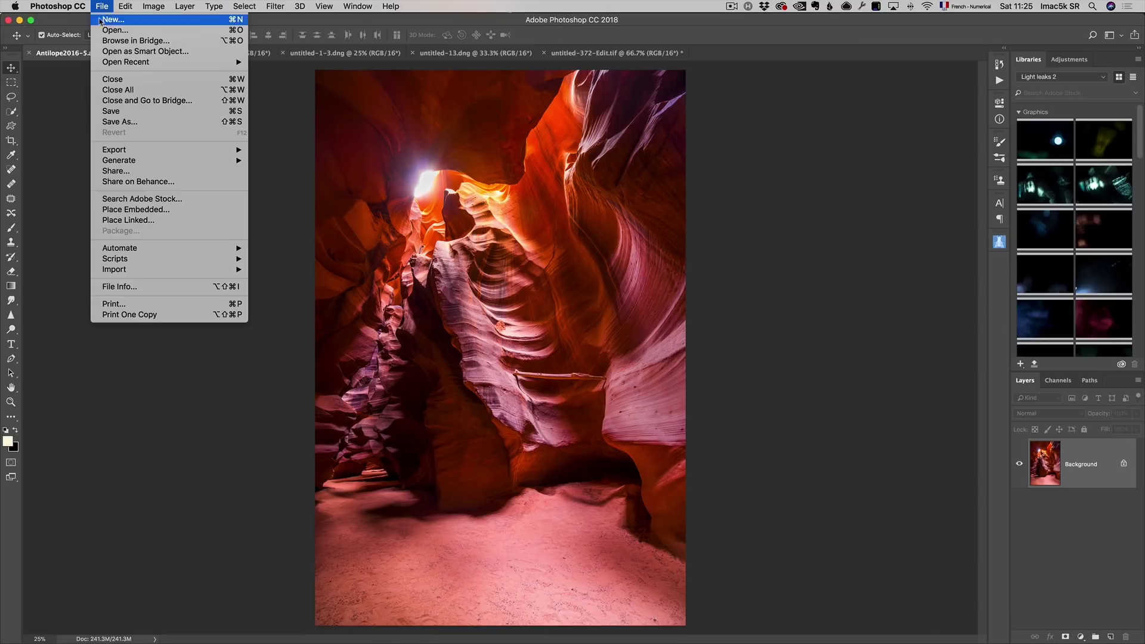
pyautogui.click(115, 30)
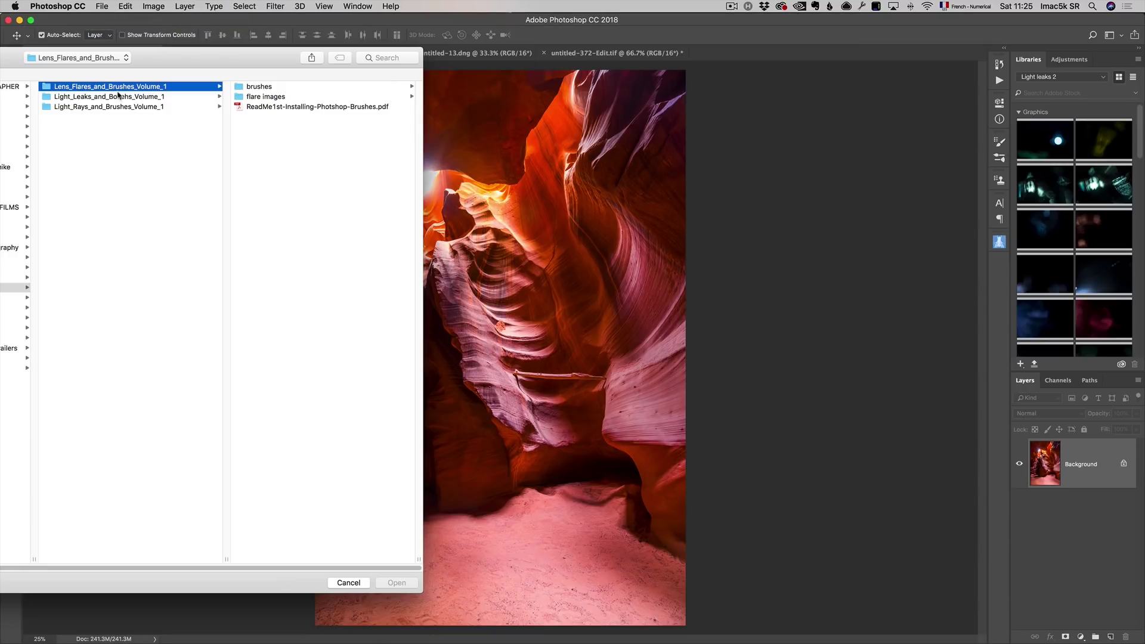
pyautogui.click(289, 97)
pyautogui.click(269, 88)
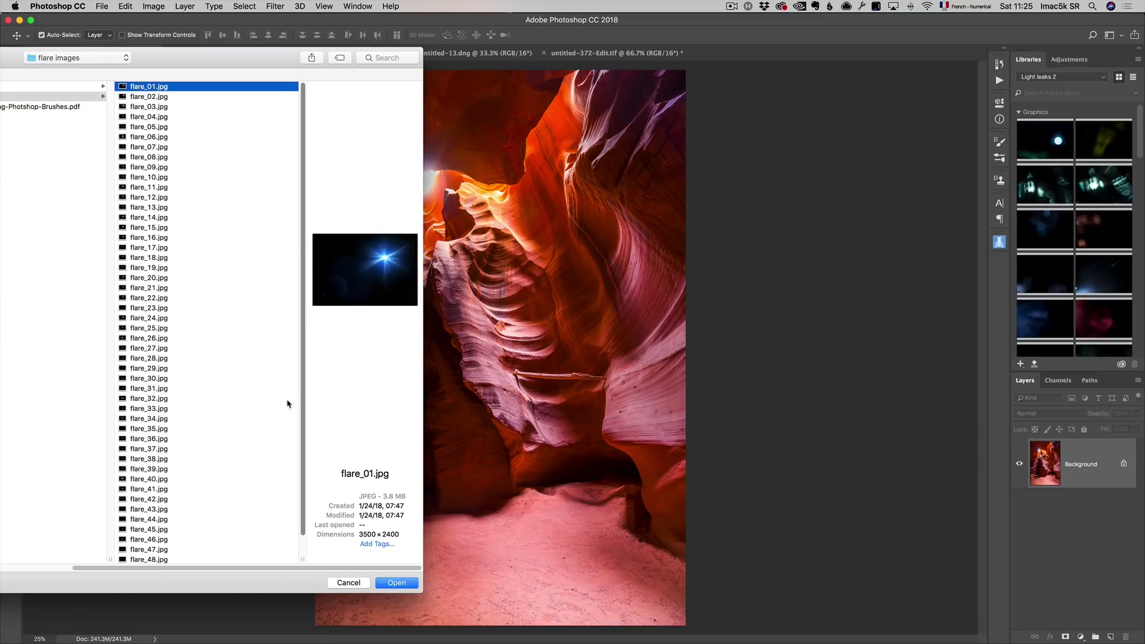
pyautogui.scroll(-1, 185, 420)
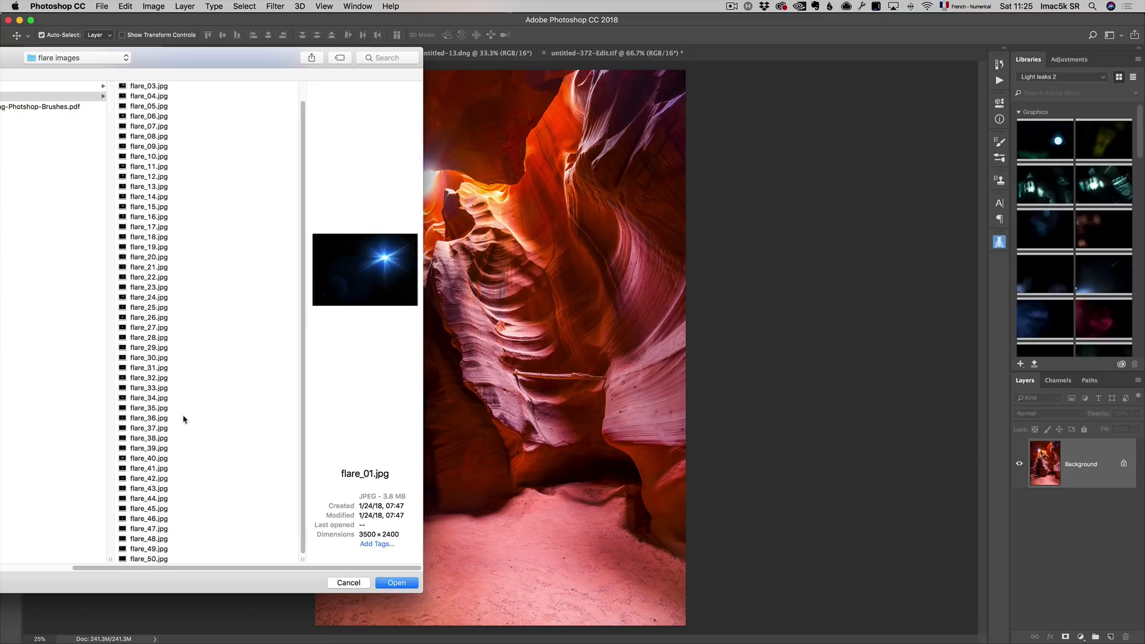
pyautogui.keyDown('shift'); pyautogui.click(183, 556); pyautogui.keyUp('shift')
pyautogui.click(396, 584)
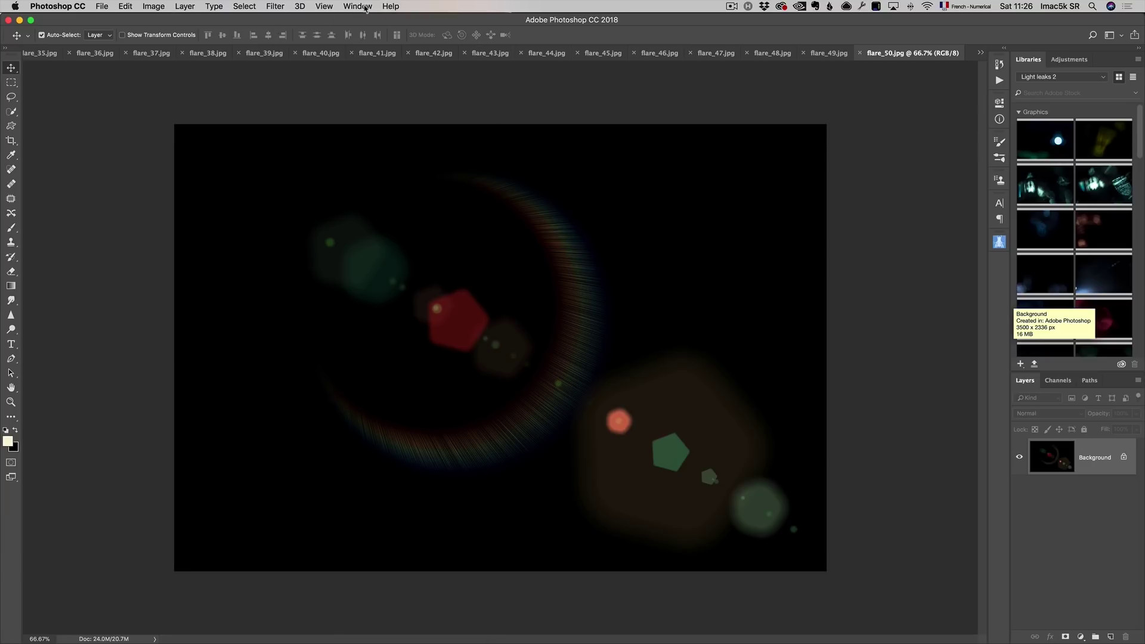
# Create a new library named Lens Flare
pyautogui.click(358, 6)
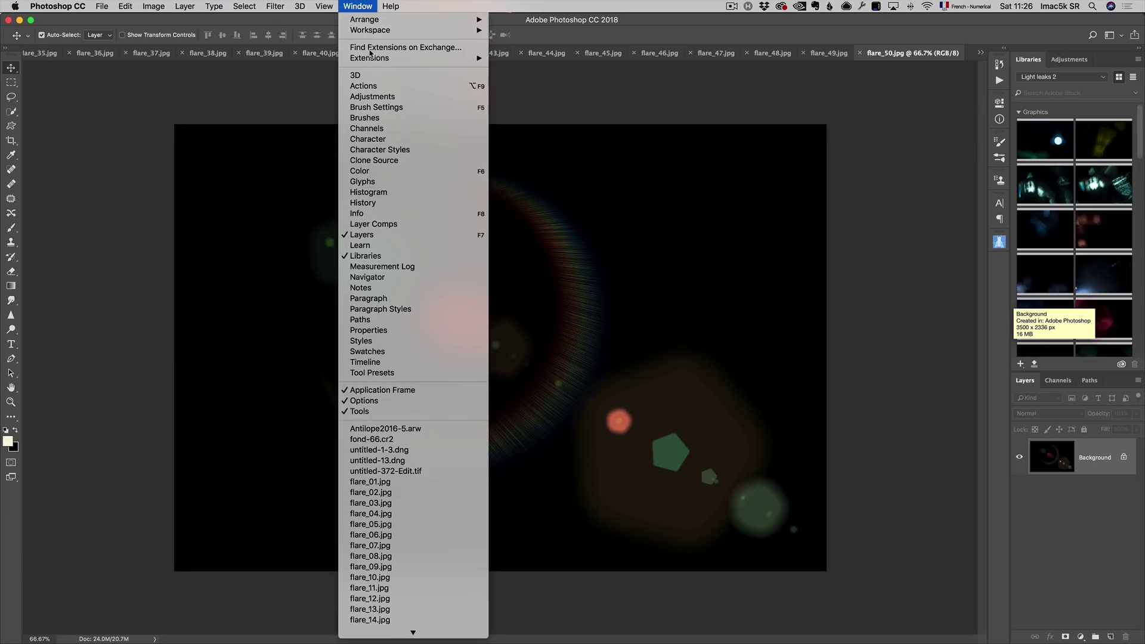
pyautogui.click(619, 111)
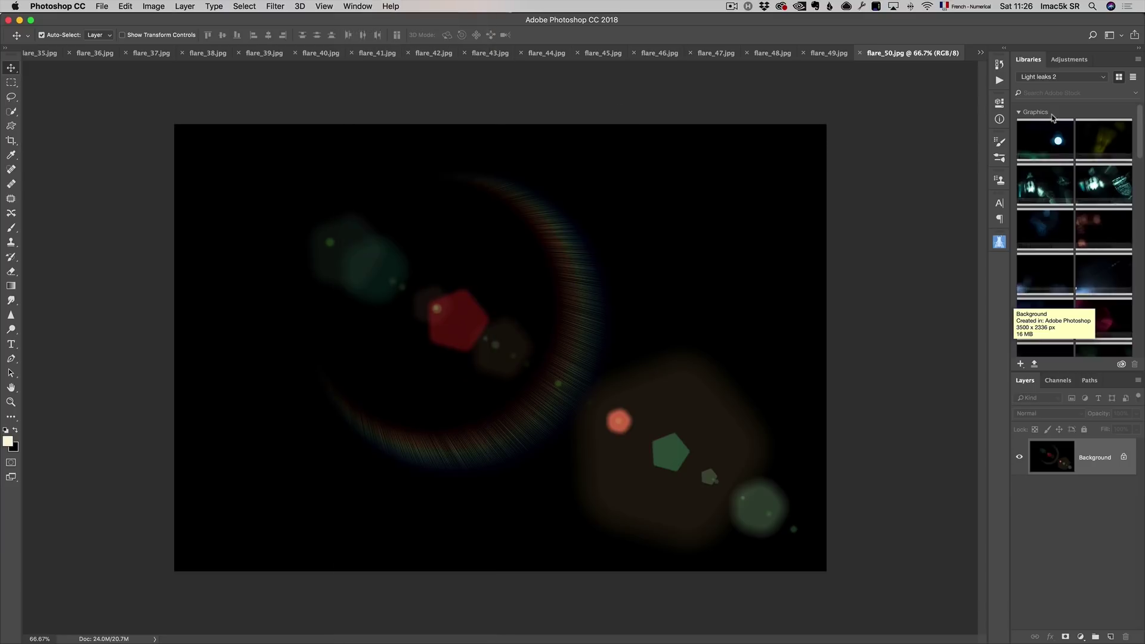
pyautogui.click(1096, 80)
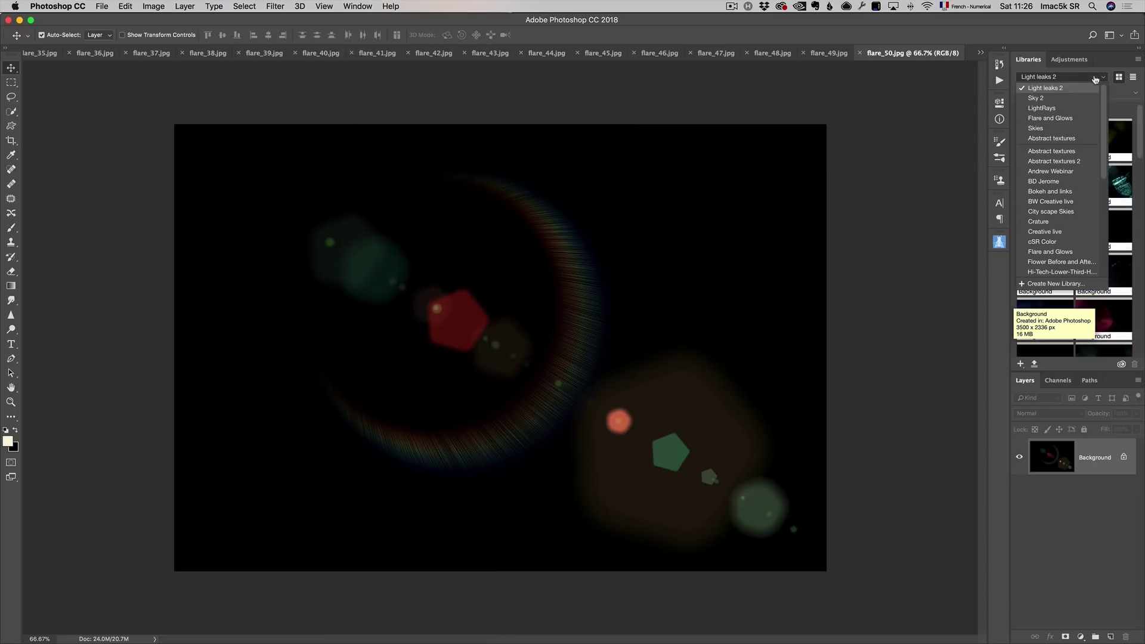
pyautogui.click(1060, 284)
pyautogui.write('Lens Flare')
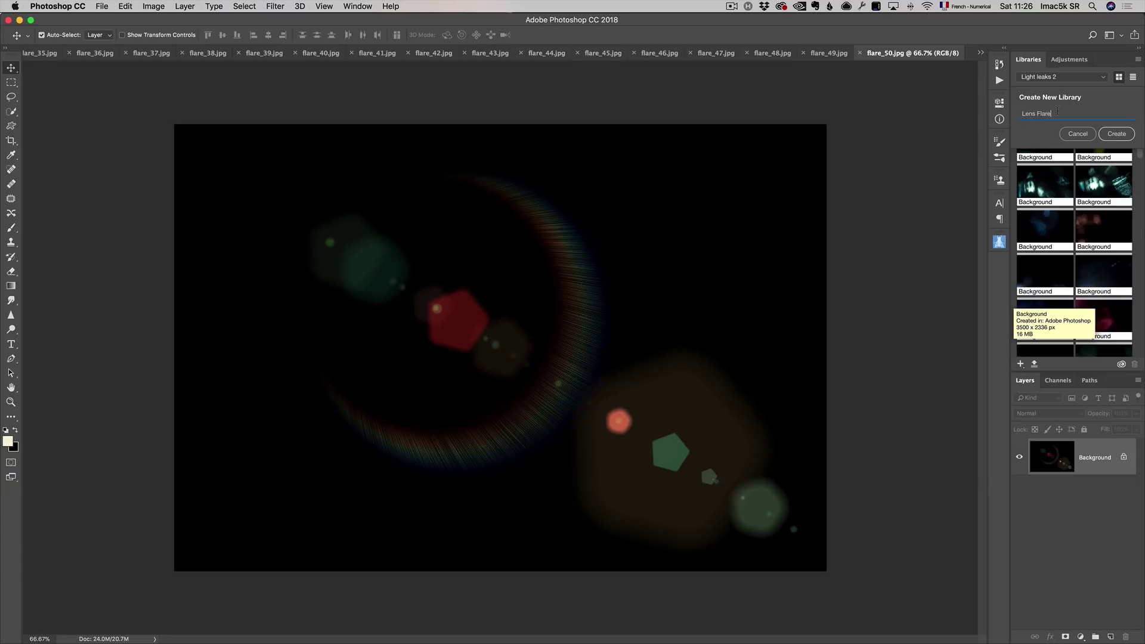
pyautogui.press('Return')
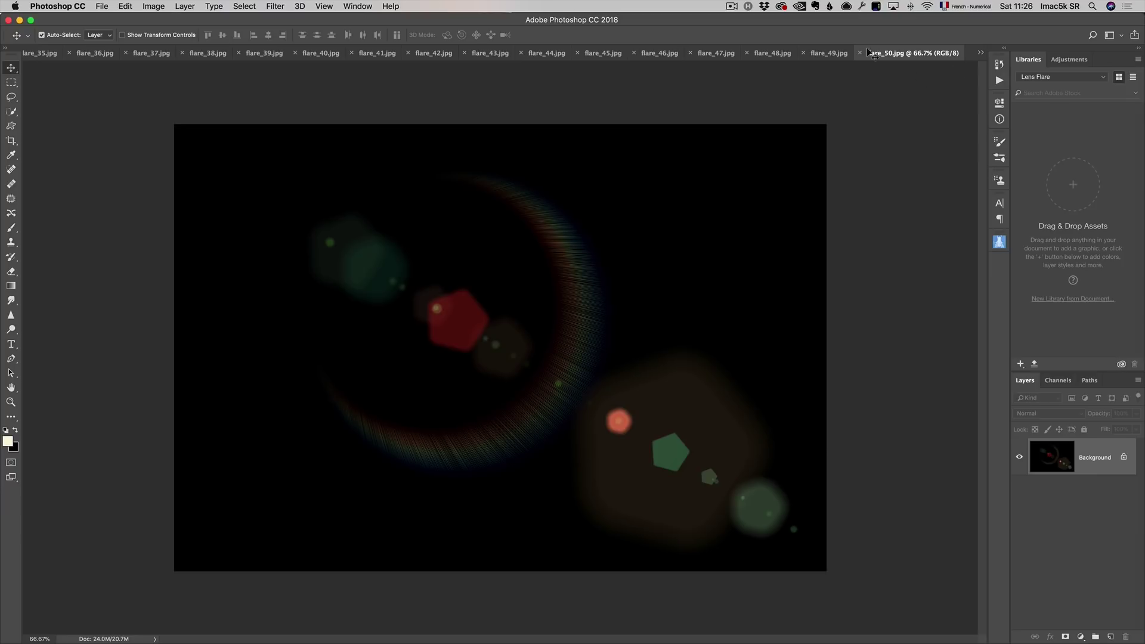
# Add every open flare image, from flare_50.jpg back to flare_01.jpg, to the Lens Flare library and close each one once it is added
pyautogui.moveTo(513, 322); pyautogui.dragTo(1082, 212)
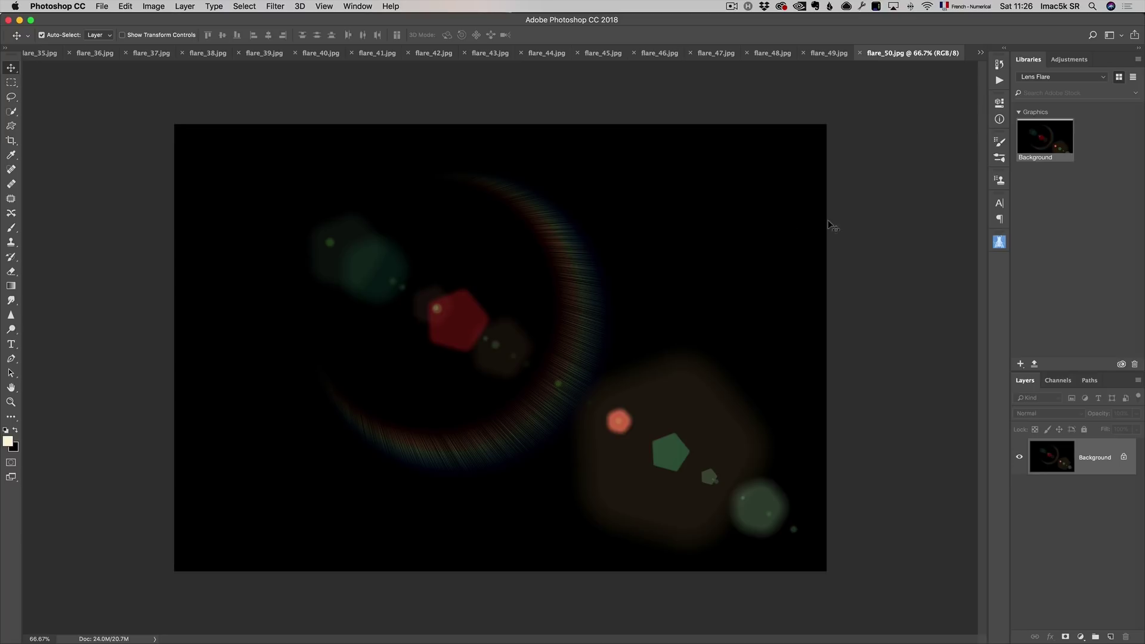
pyautogui.press('super+w')
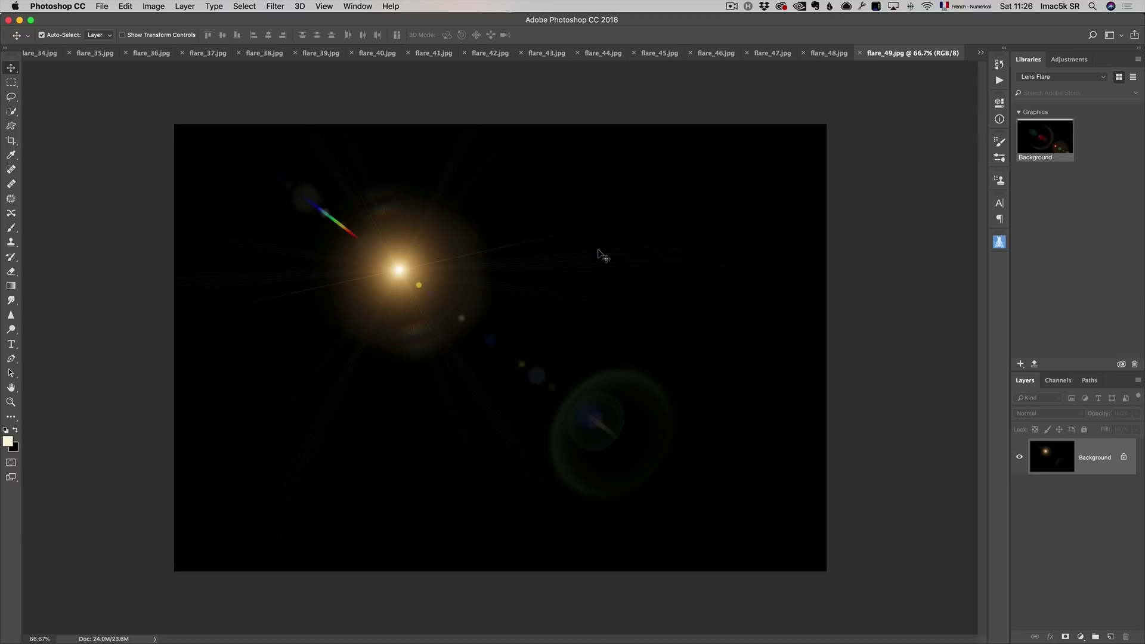
pyautogui.moveTo(584, 244); pyautogui.dragTo(1056, 226)
pyautogui.press('super+w')
pyautogui.moveTo(600, 234); pyautogui.dragTo(1068, 233)
pyautogui.press('super+w')
pyautogui.moveTo(588, 250); pyautogui.dragTo(1028, 238)
pyautogui.press('super+w')
pyautogui.moveTo(667, 276); pyautogui.dragTo(1050, 285)
pyautogui.press('super+w')
pyautogui.moveTo(670, 287); pyautogui.dragTo(1083, 296)
pyautogui.press('super+w')
pyautogui.moveTo(762, 281); pyautogui.dragTo(1068, 251)
pyautogui.press('super+w')
pyautogui.moveTo(698, 314); pyautogui.dragTo(1068, 250)
pyautogui.press('super+w')
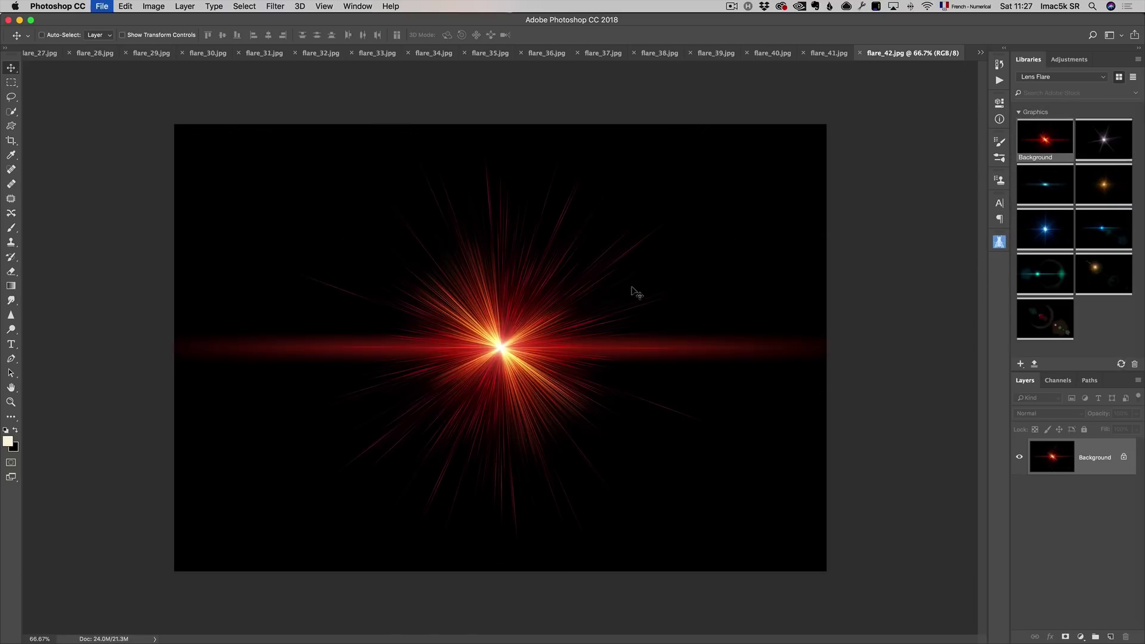
pyautogui.moveTo(632, 291); pyautogui.dragTo(1068, 250)
pyautogui.press('super+w')
pyautogui.moveTo(689, 319); pyautogui.dragTo(1068, 251)
pyautogui.press('super+w')
pyautogui.moveTo(869, 306); pyautogui.dragTo(1068, 251)
pyautogui.press('super+w')
pyautogui.moveTo(734, 294); pyautogui.dragTo(1067, 250)
pyautogui.press('super+w')
pyautogui.moveTo(698, 314); pyautogui.dragTo(1068, 251)
pyautogui.press('super+w')
pyautogui.press('super+w')
pyautogui.moveTo(823, 288); pyautogui.dragTo(1067, 250)
pyautogui.press('super+w')
pyautogui.moveTo(590, 289); pyautogui.dragTo(1067, 251)
pyautogui.press('super+w')
pyautogui.moveTo(798, 266); pyautogui.dragTo(1068, 251)
pyautogui.press('super+w')
pyautogui.moveTo(647, 263); pyautogui.dragTo(1067, 250)
pyautogui.press('super+w')
pyautogui.moveTo(656, 286); pyautogui.dragTo(1068, 251)
pyautogui.press('super+w')
pyautogui.moveTo(757, 298); pyautogui.dragTo(1068, 250)
pyautogui.press('super+w')
pyautogui.moveTo(754, 276); pyautogui.dragTo(1068, 251)
pyautogui.press('super+w')
pyautogui.moveTo(656, 286); pyautogui.dragTo(1067, 251)
pyautogui.press('super+w')
pyautogui.moveTo(686, 280); pyautogui.dragTo(1076, 222)
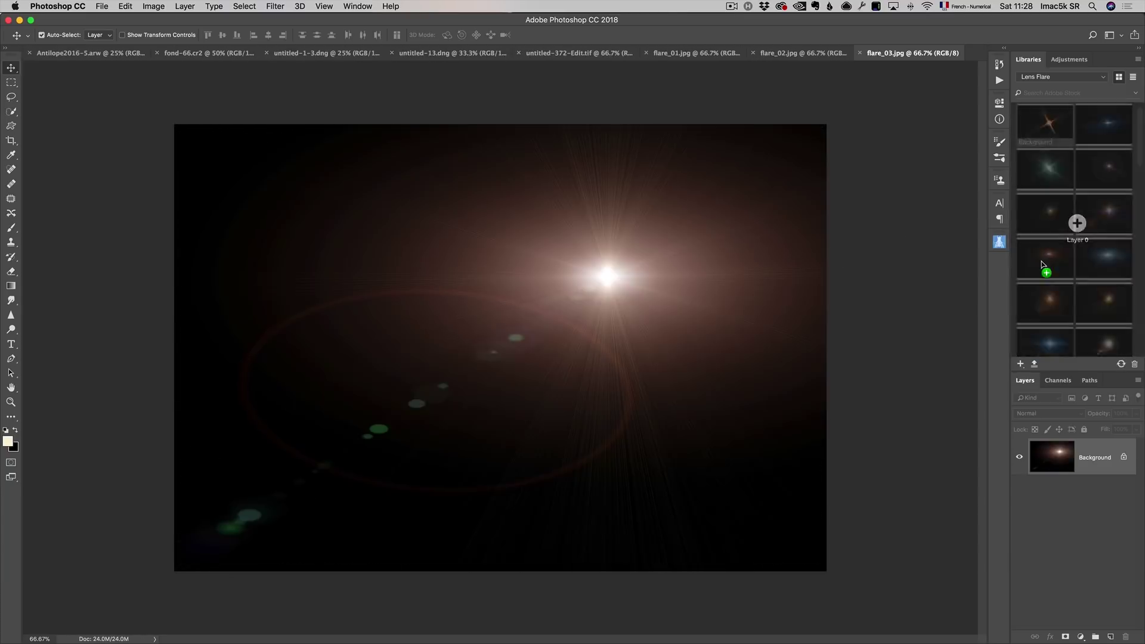
pyautogui.press('super+w')
pyautogui.press('super+w')
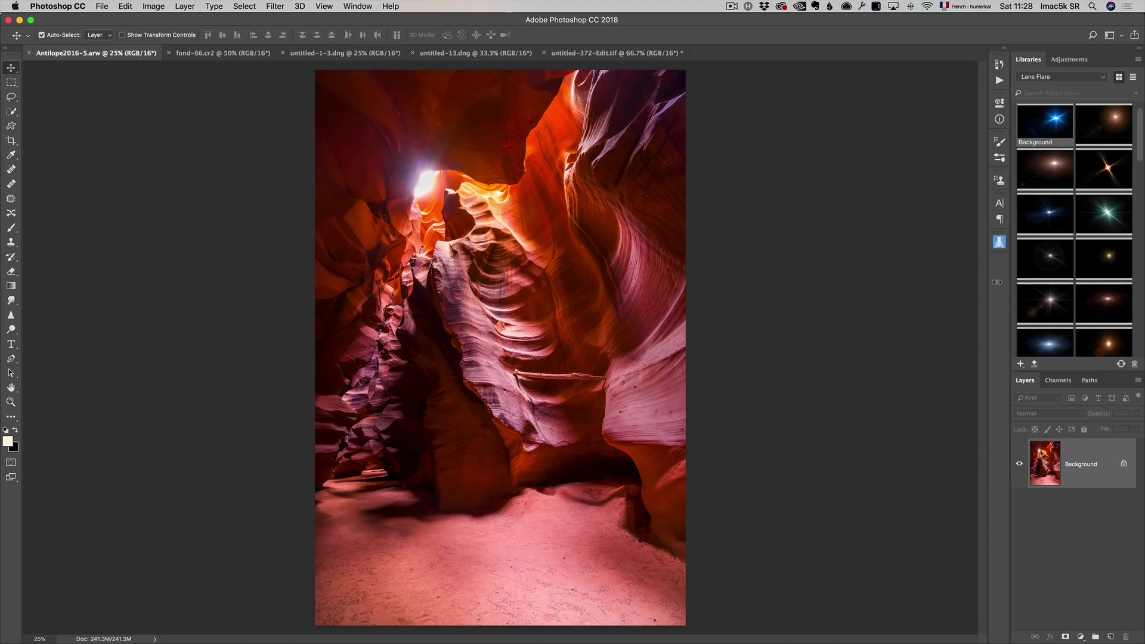
# Show the LightRays library and look through its light-ray graphics
pyautogui.scroll(2, 1141, 120)
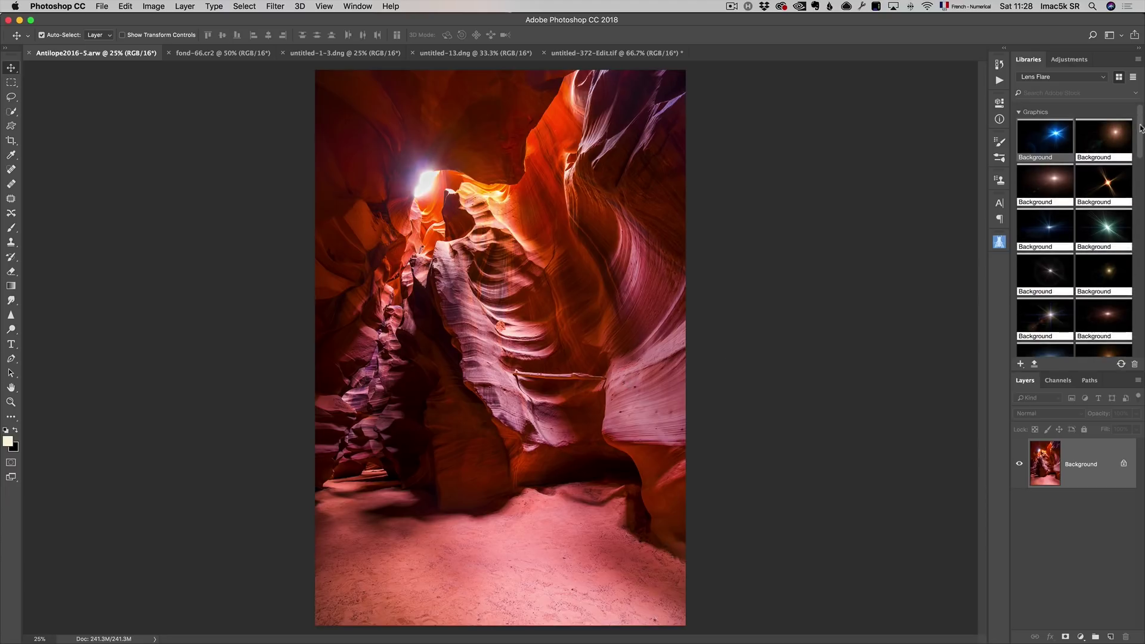
pyautogui.click(1094, 82)
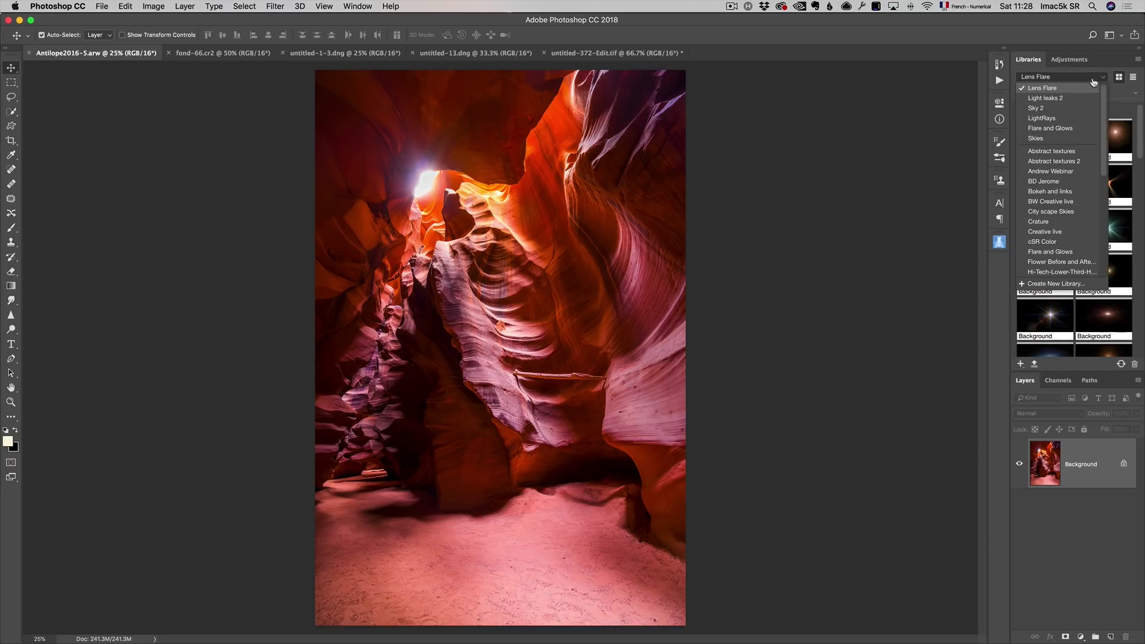
pyautogui.click(1088, 120)
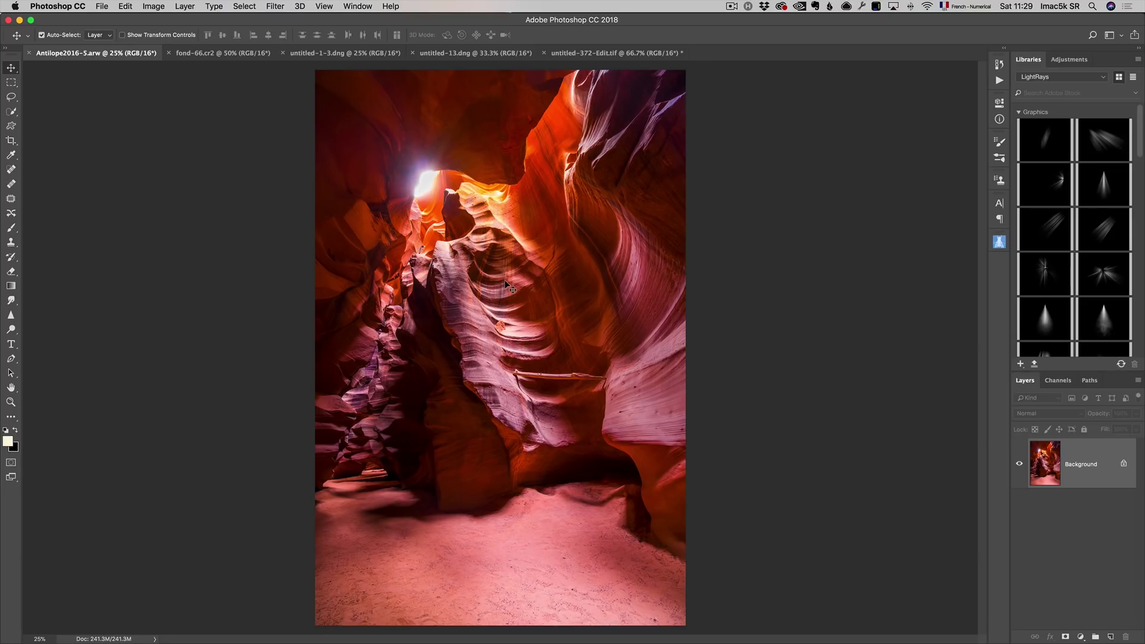
pyautogui.scroll(-5, 1104, 276)
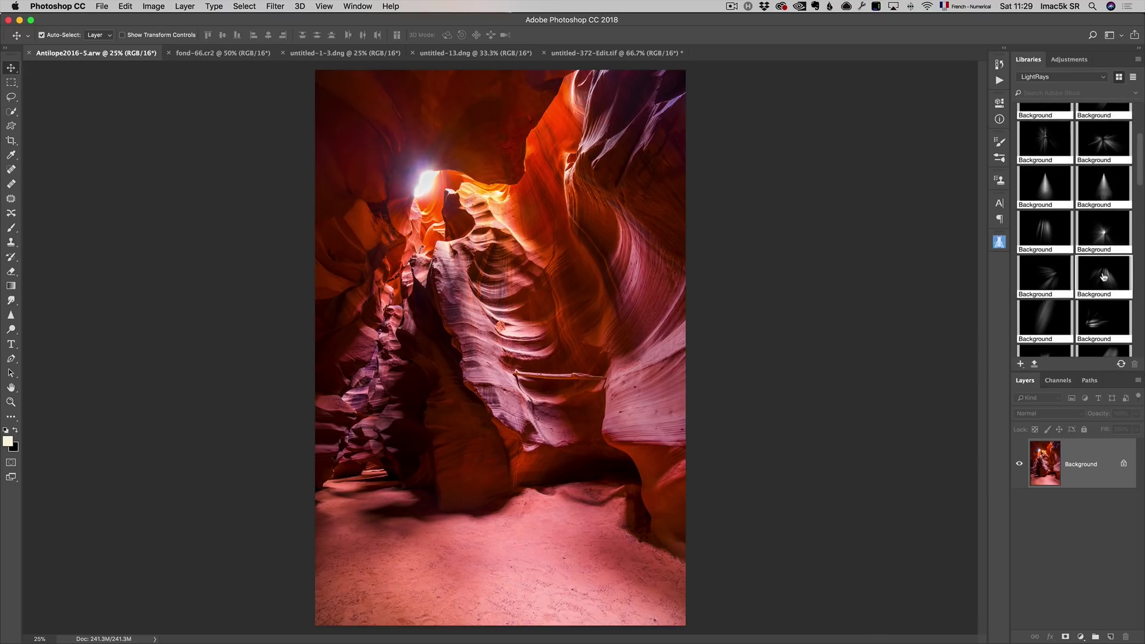
pyautogui.scroll(2, 1063, 220)
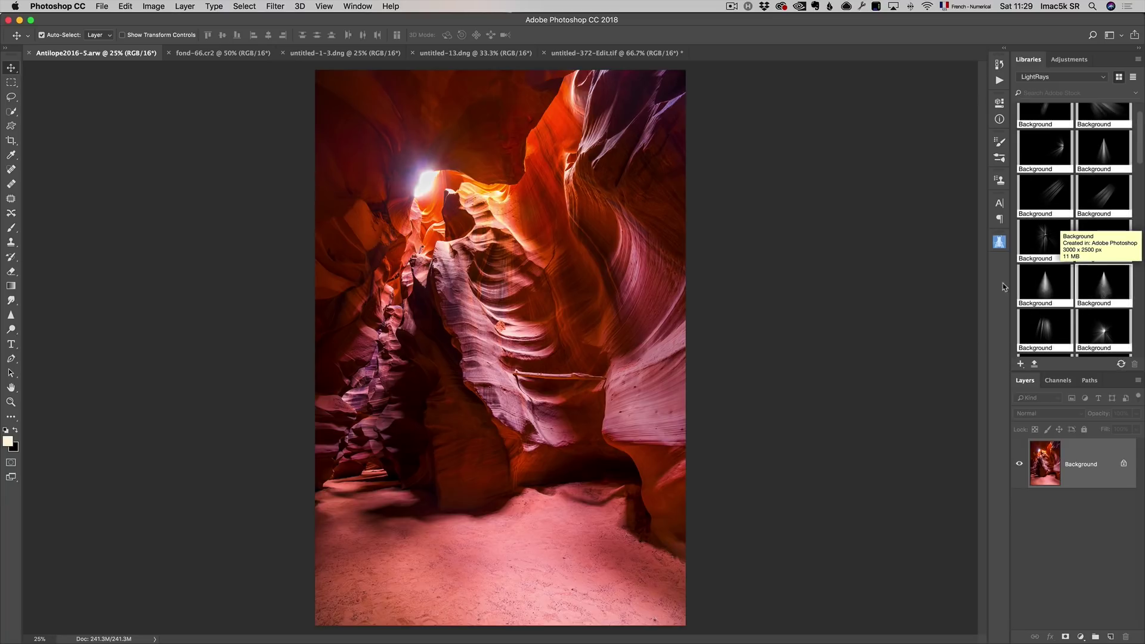
# Place the dusty cone-shaped light ray on the canyon photo, rotated about -21.4° and stretched to about 183% width and 223% height
pyautogui.moveTo(1103, 285); pyautogui.dragTo(498, 263)
pyautogui.moveTo(603, 362); pyautogui.dragTo(641, 307)
pyautogui.moveTo(497, 348); pyautogui.dragTo(576, 548)
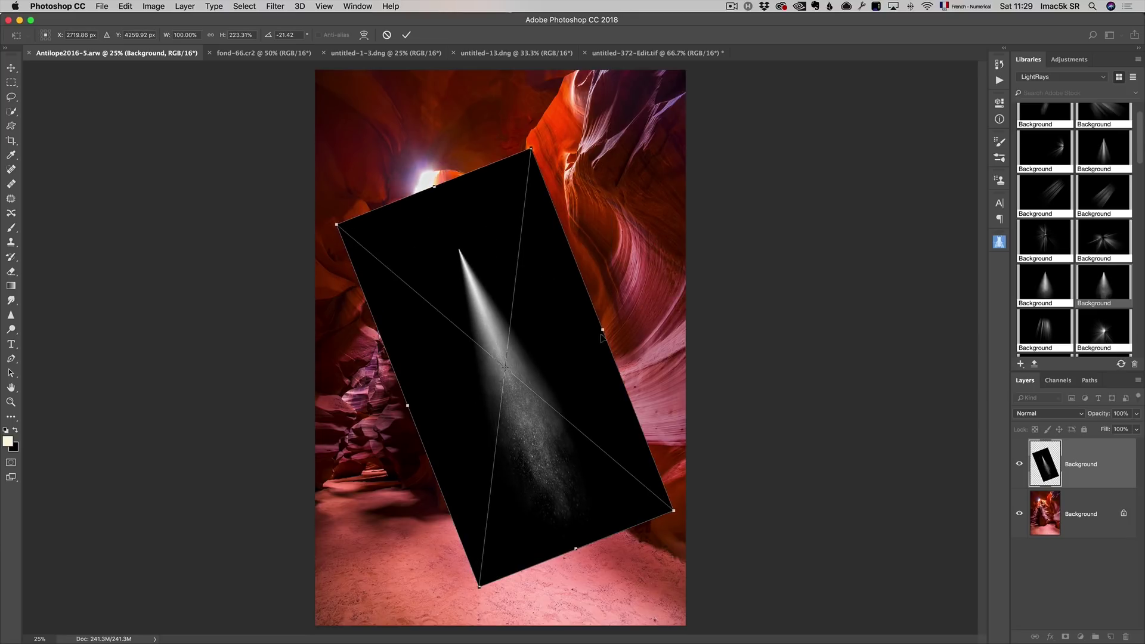
pyautogui.moveTo(602, 328); pyautogui.dragTo(730, 279)
pyautogui.moveTo(407, 406); pyautogui.dragTo(373, 417)
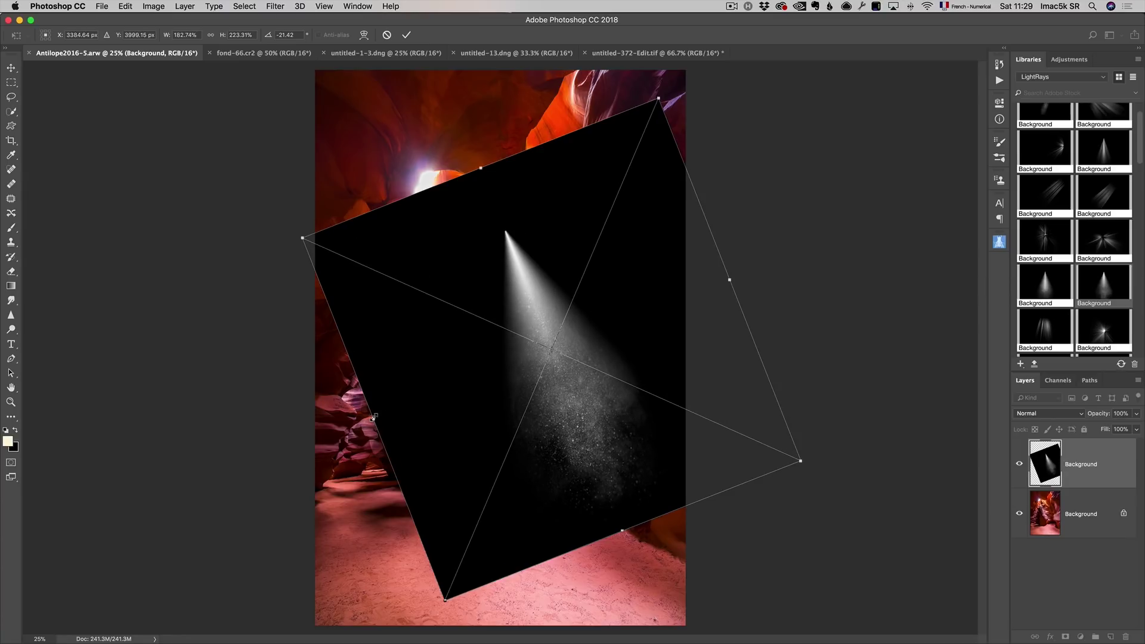
pyautogui.press('Return')
# Switch to Finder and show the Images folder of Light_Rays_and_Brushes_Volume_1 as icons, with the canyon photo visible behind the window
pyautogui.press('super+Tab')
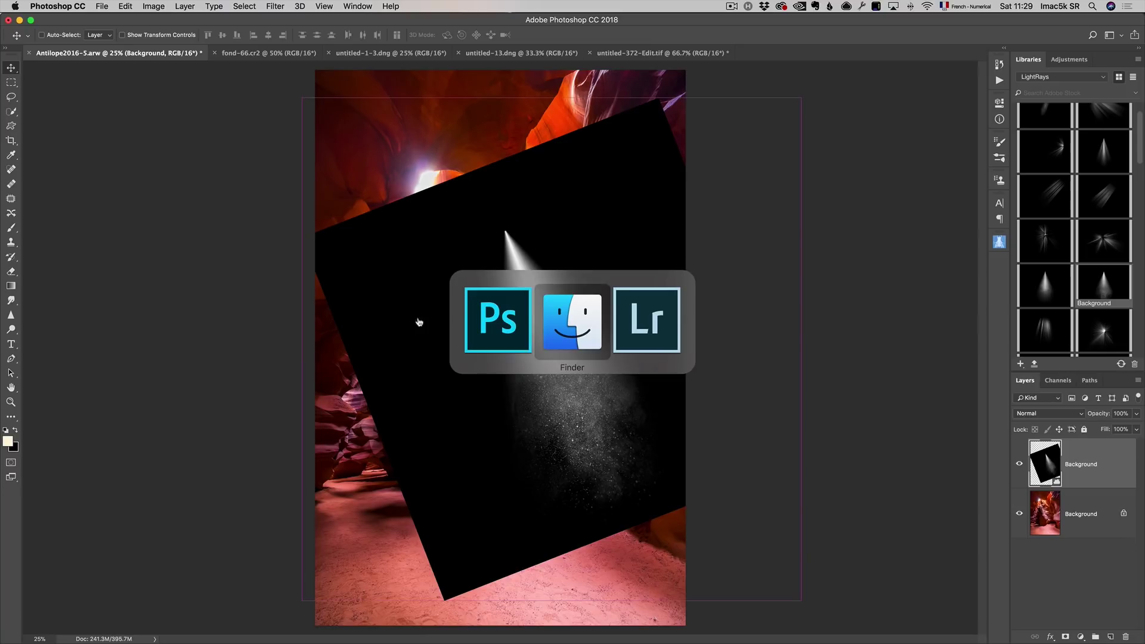
pyautogui.click(541, 327)
pyautogui.click(330, 218)
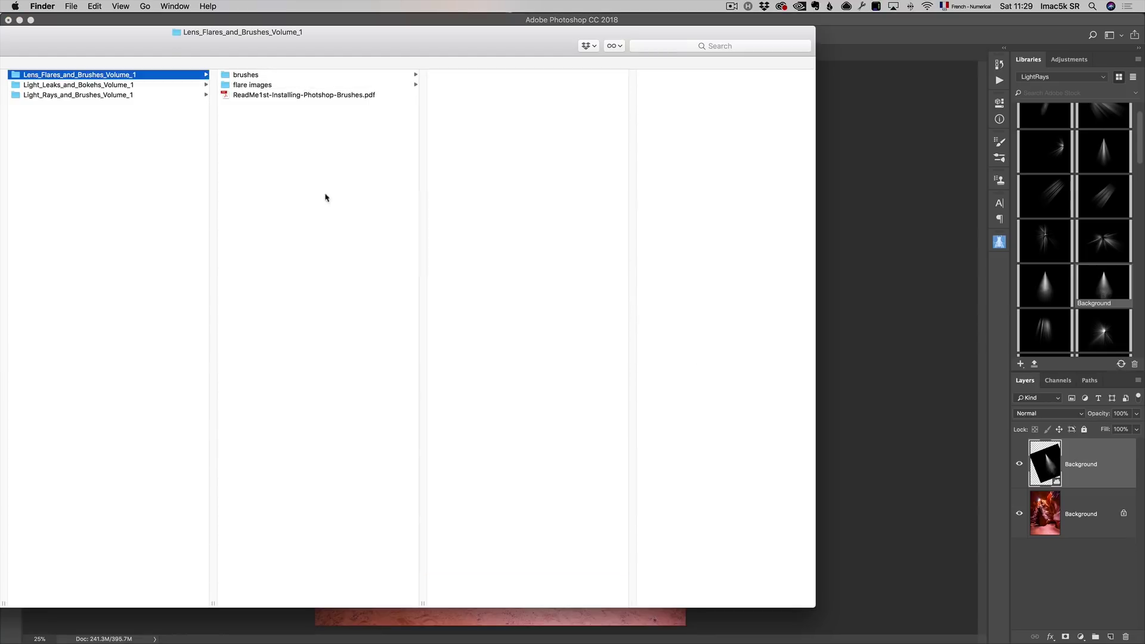
pyautogui.click(92, 96)
pyautogui.click(283, 84)
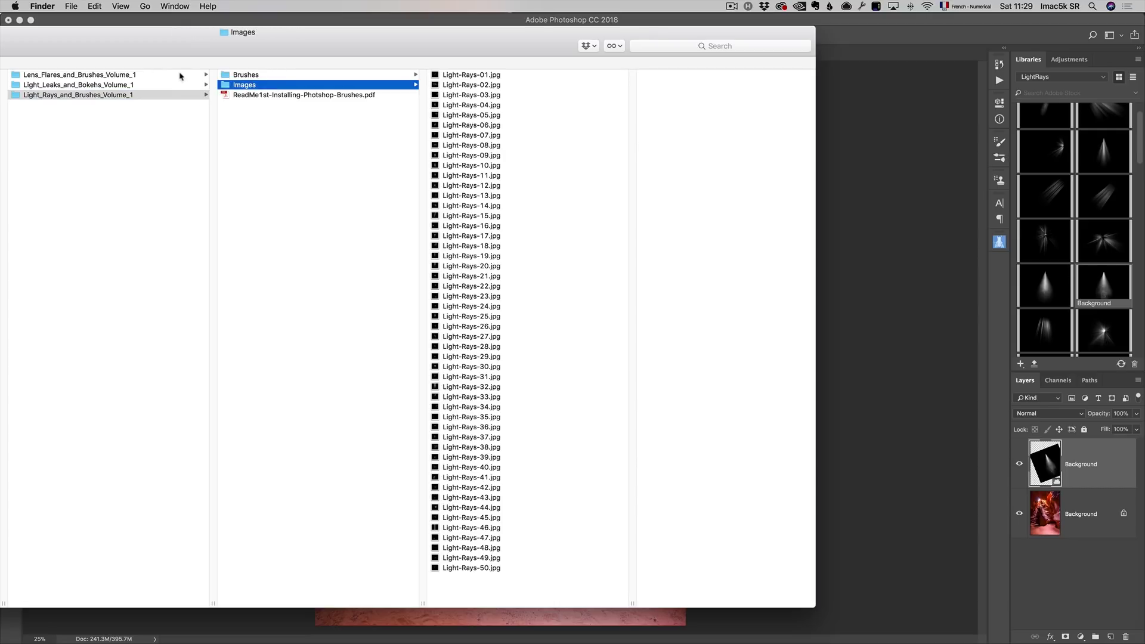
pyautogui.moveTo(238, 42); pyautogui.dragTo(337, 93)
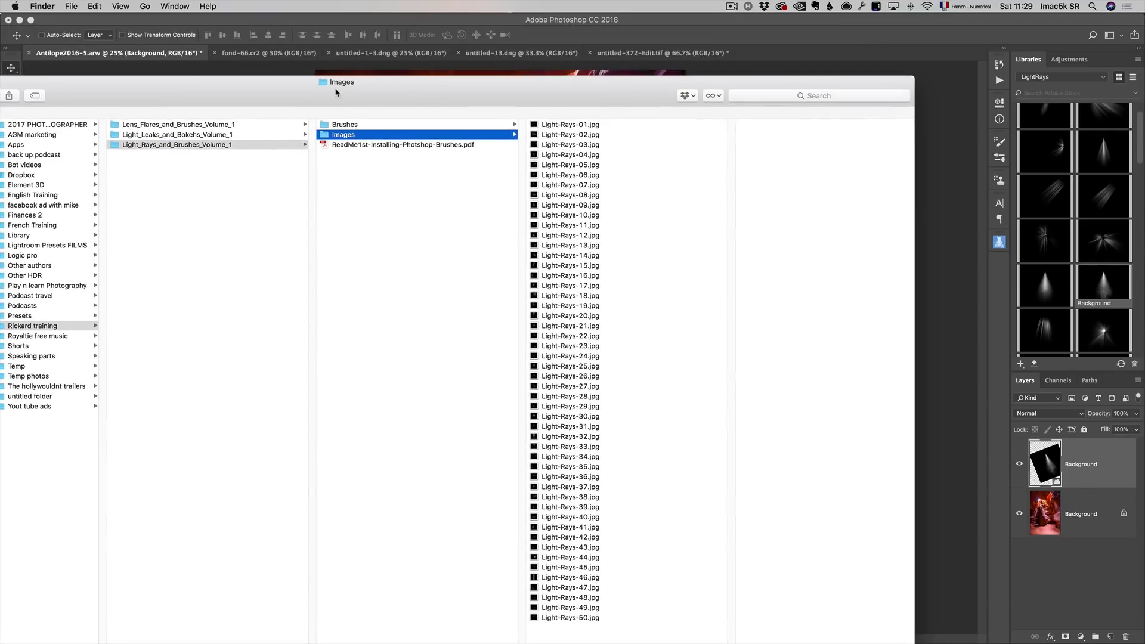
pyautogui.moveTo(229, 87); pyautogui.dragTo(394, 273)
pyautogui.click(34, 111)
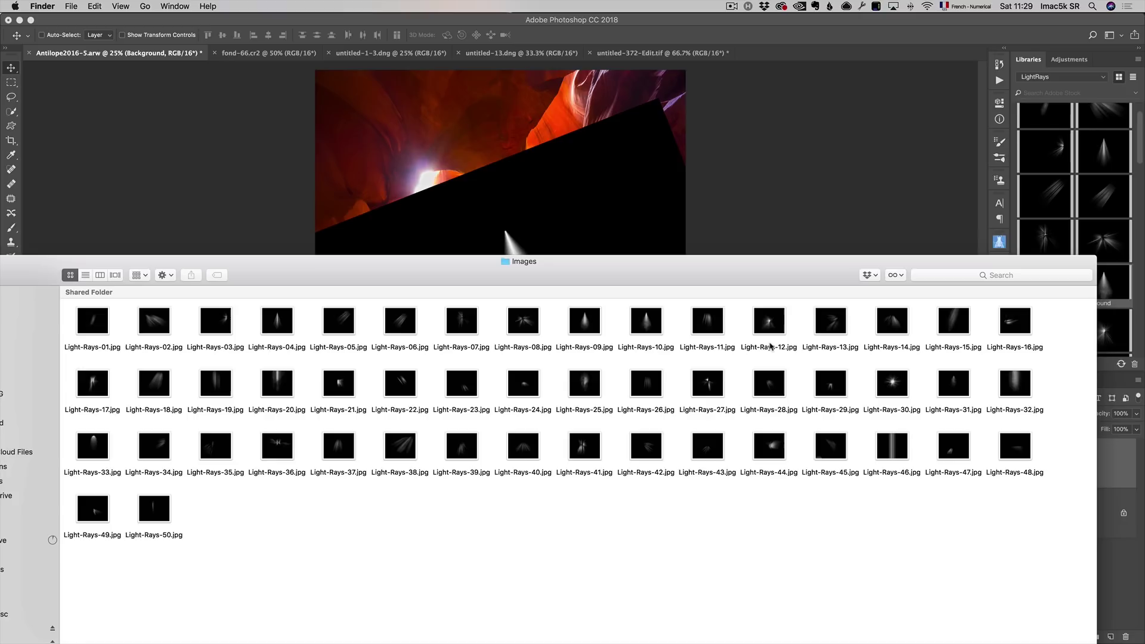
# Place Light-Rays-10.jpg from the Finder folder onto the canyon photo, move it toward the bright opening and delete its layer
pyautogui.click(645, 325)
pyautogui.moveTo(646, 325); pyautogui.dragTo(473, 193)
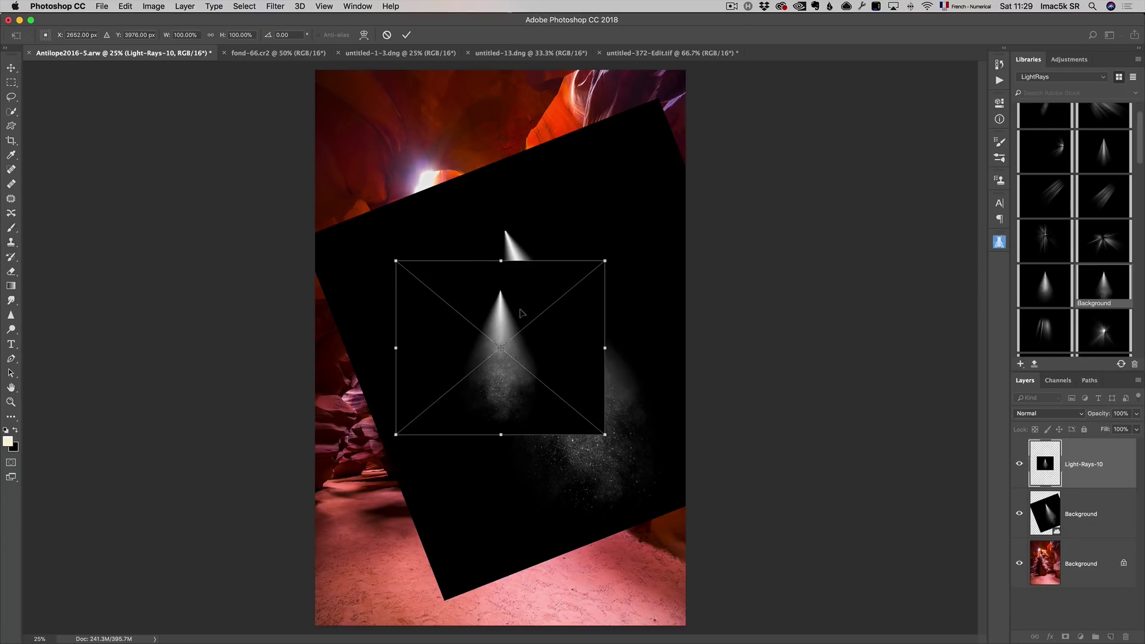
pyautogui.moveTo(519, 312); pyautogui.dragTo(479, 191)
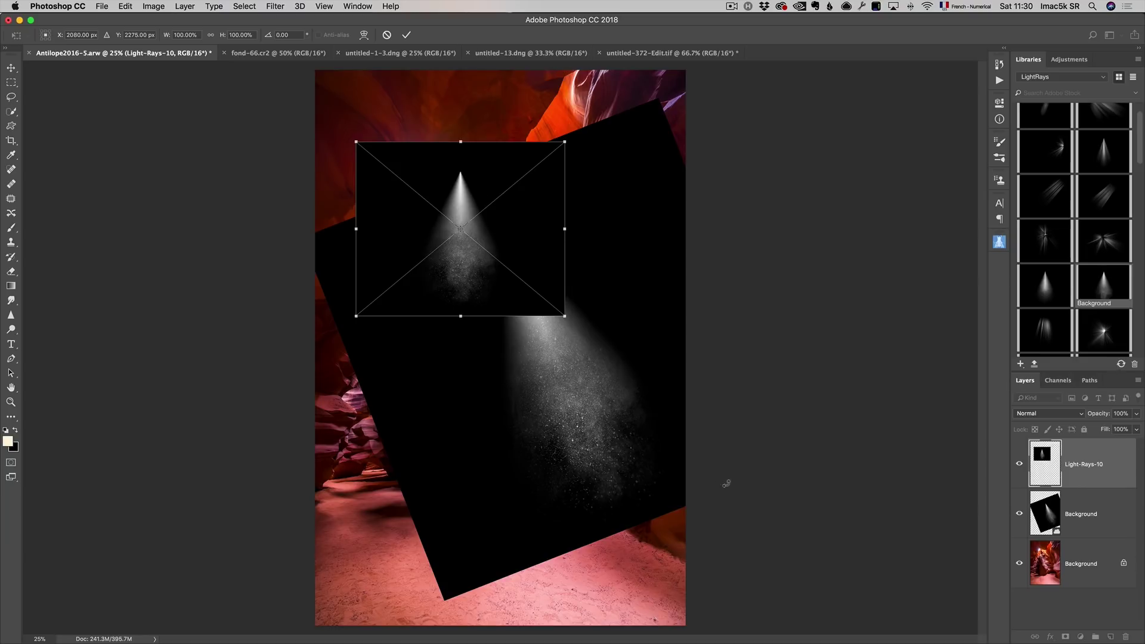
pyautogui.press('Return')
pyautogui.moveTo(1109, 477); pyautogui.dragTo(1126, 636)
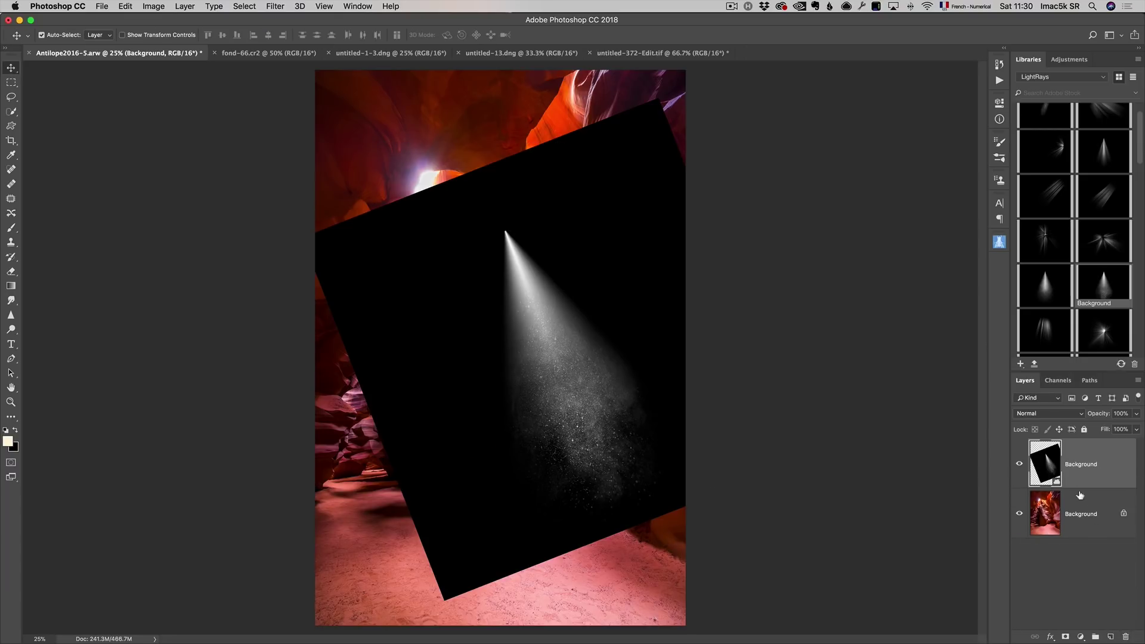
# Set the light-ray layer's blend mode to Screen and move its beam over the bright opening in the canyon
pyautogui.moveTo(567, 317); pyautogui.dragTo(505, 273)
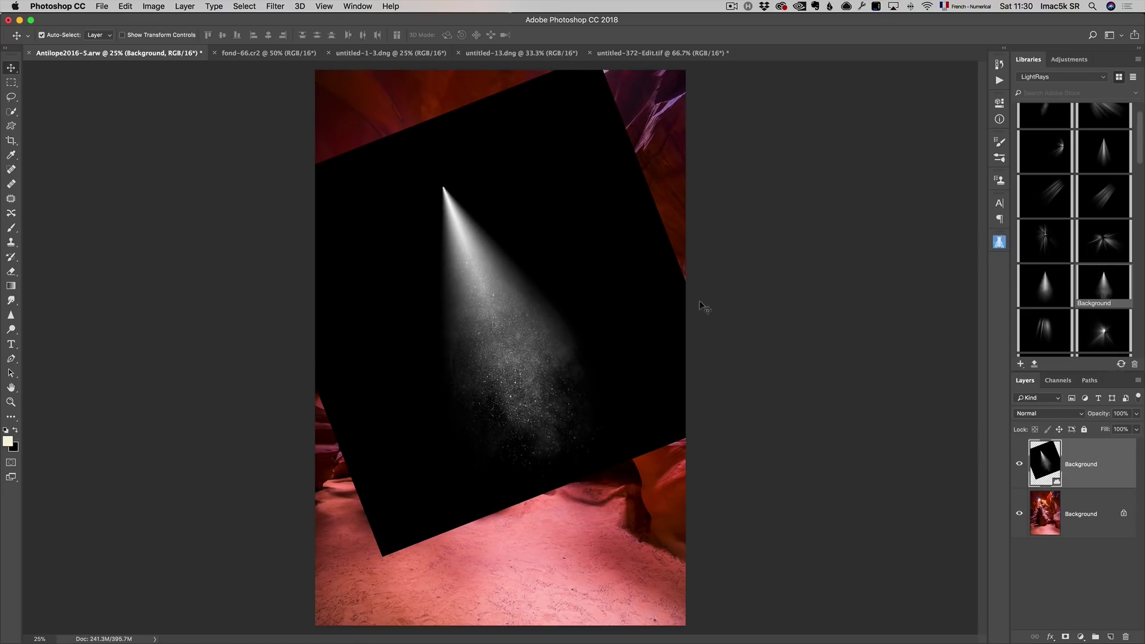
pyautogui.click(1044, 414)
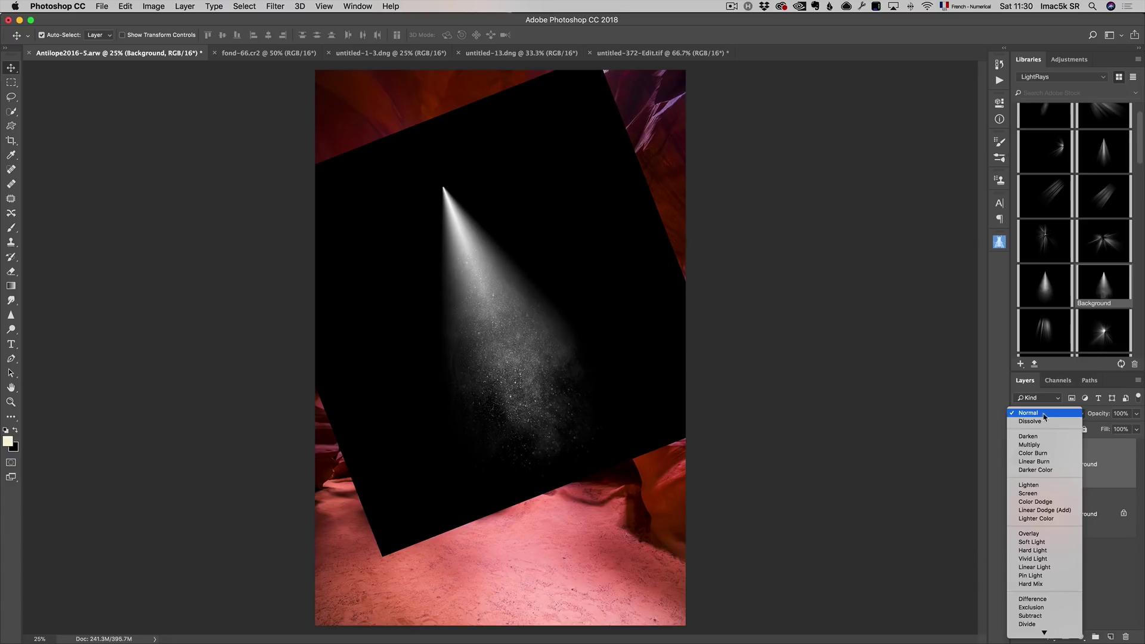
pyautogui.click(1045, 491)
pyautogui.moveTo(509, 358); pyautogui.dragTo(487, 263)
# Inspect the beam's dust particles up close and nudge the light-ray layer slightly to line it up with the opening
pyautogui.press('z')
pyautogui.click(499, 350)
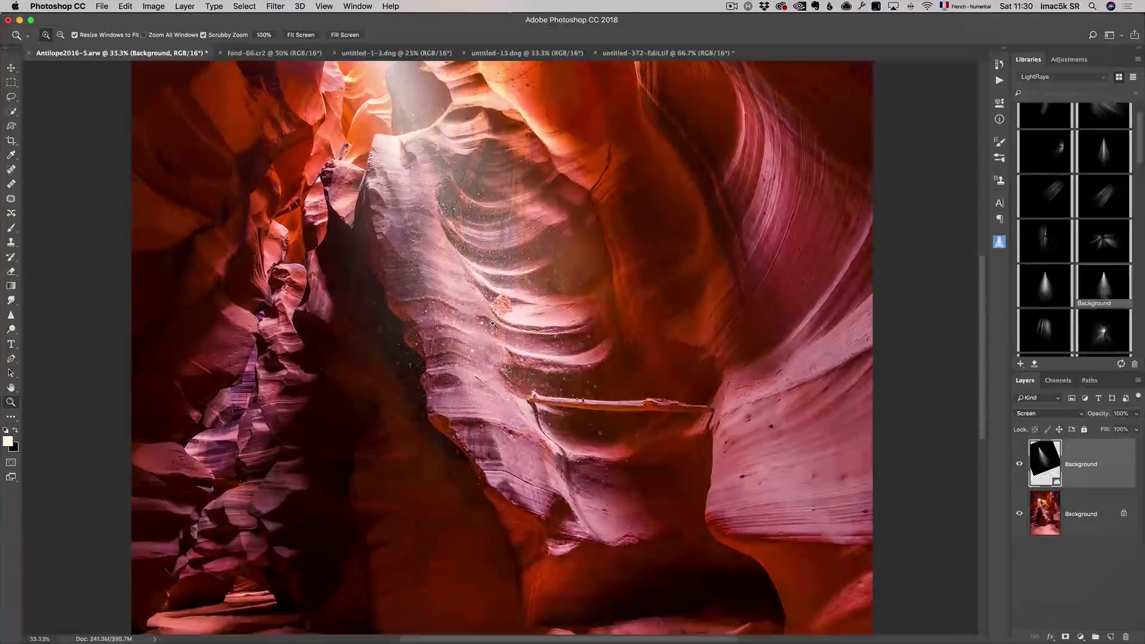
pyautogui.keyDown('alt'); pyautogui.click(471, 285); pyautogui.keyUp('alt')
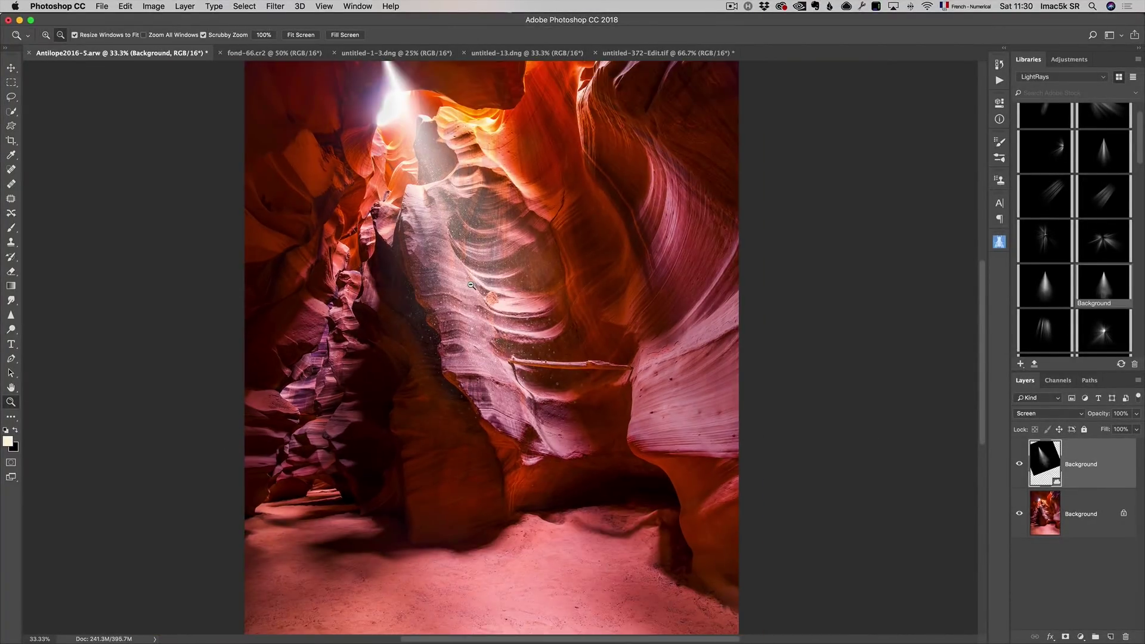
pyautogui.click(479, 284)
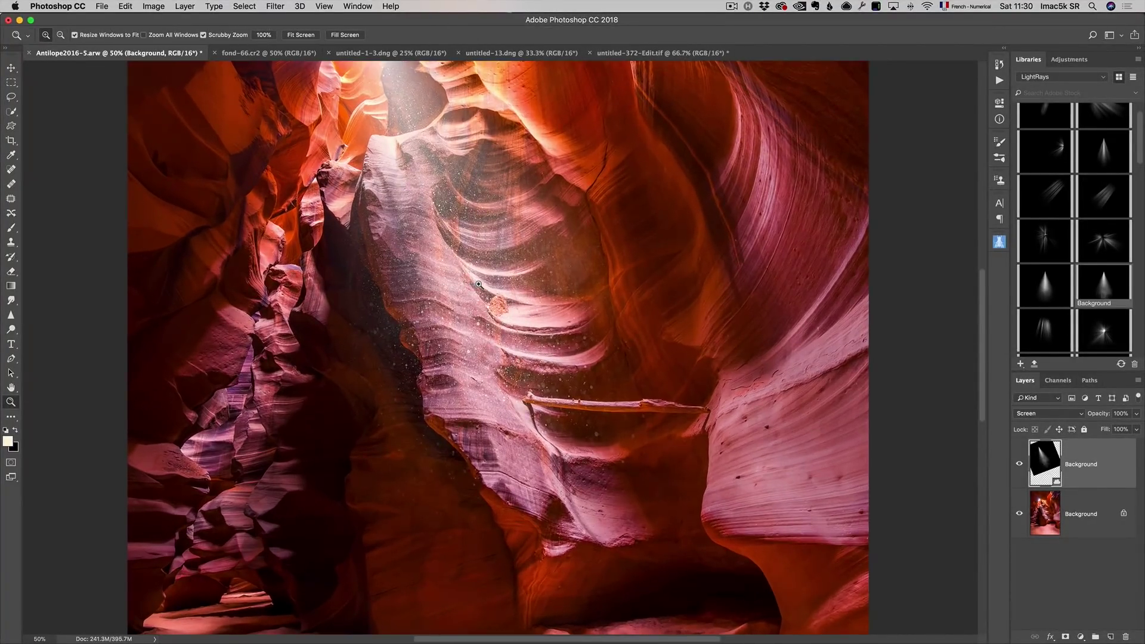
pyautogui.keyDown('alt'); pyautogui.click(478, 284); pyautogui.keyUp('alt')
pyautogui.keyDown('alt'); pyautogui.click(483, 290); pyautogui.keyUp('alt')
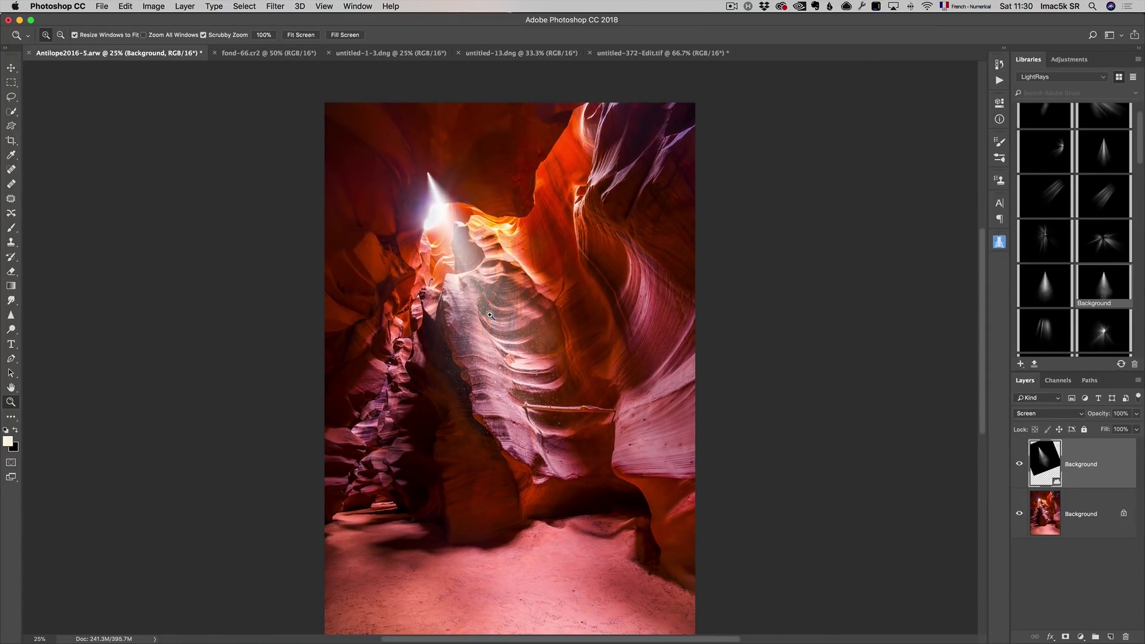
pyautogui.press('v')
pyautogui.moveTo(484, 306)
pyautogui.mouseDown()
pyautogui.moveTo(499, 349)
pyautogui.moveTo(475, 300)
pyautogui.mouseUp()
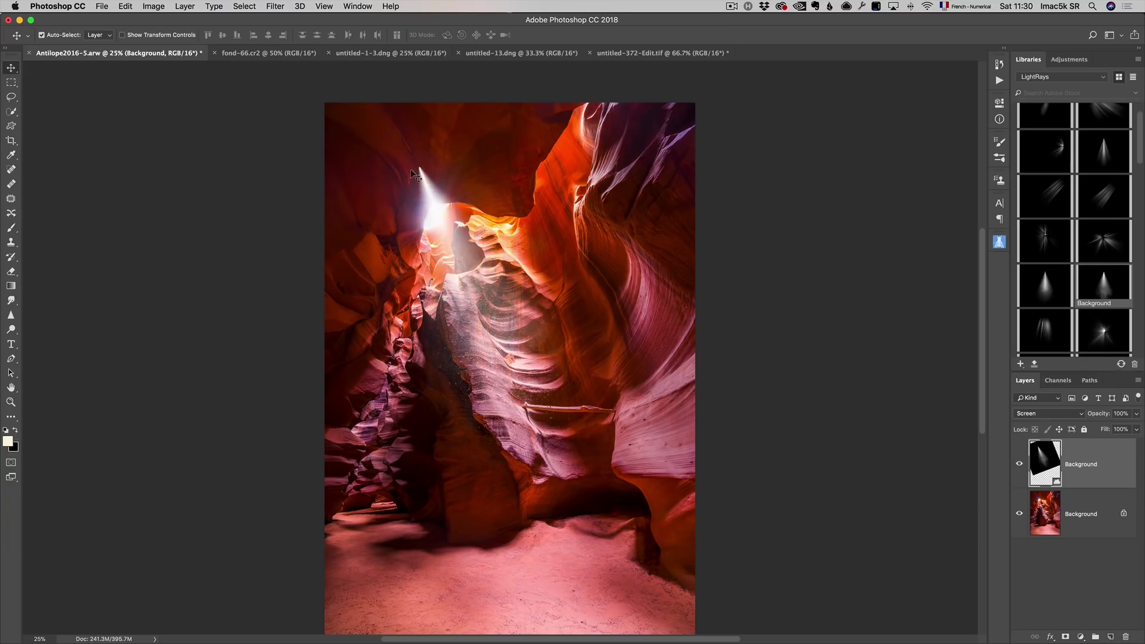
# Add a mask to the light-ray layer and paint black over the beam's tip above the opening, raising brush opacity to 100%
pyautogui.click(1065, 637)
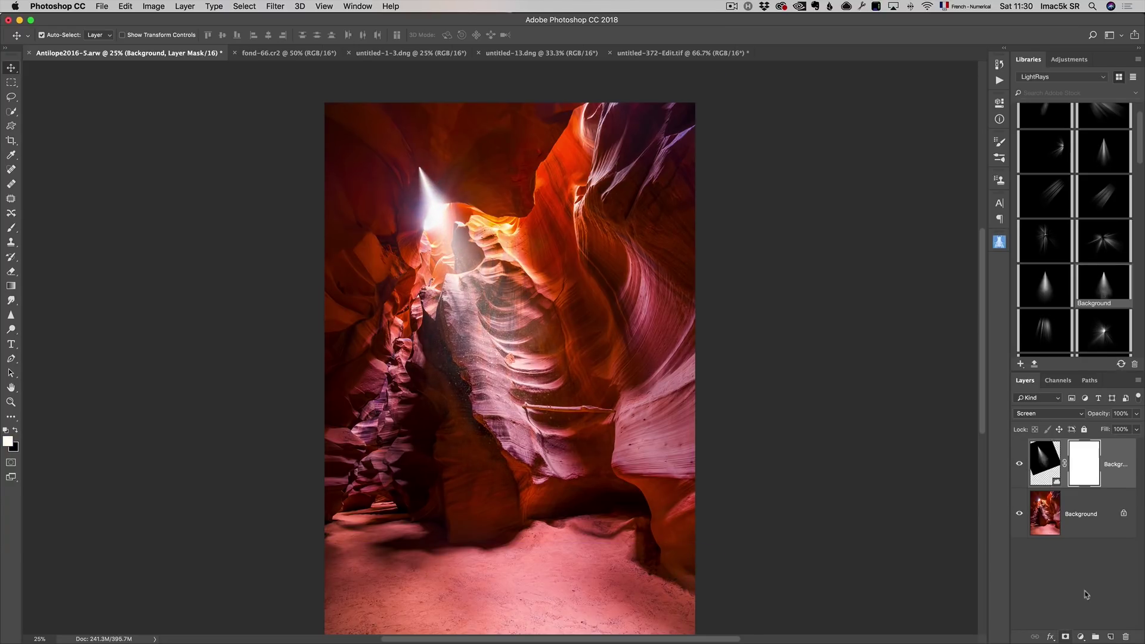
pyautogui.press('b')
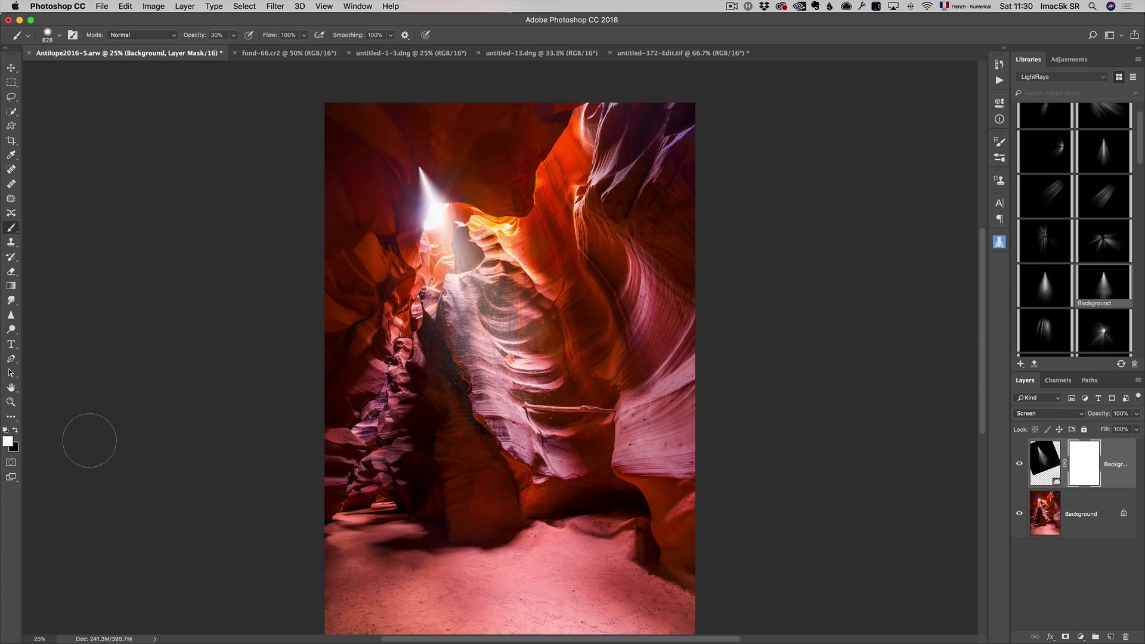
pyautogui.click(14, 430)
pyautogui.moveTo(409, 154)
pyautogui.mouseDown()
pyautogui.moveTo(427, 191)
pyautogui.moveTo(417, 178)
pyautogui.mouseUp()
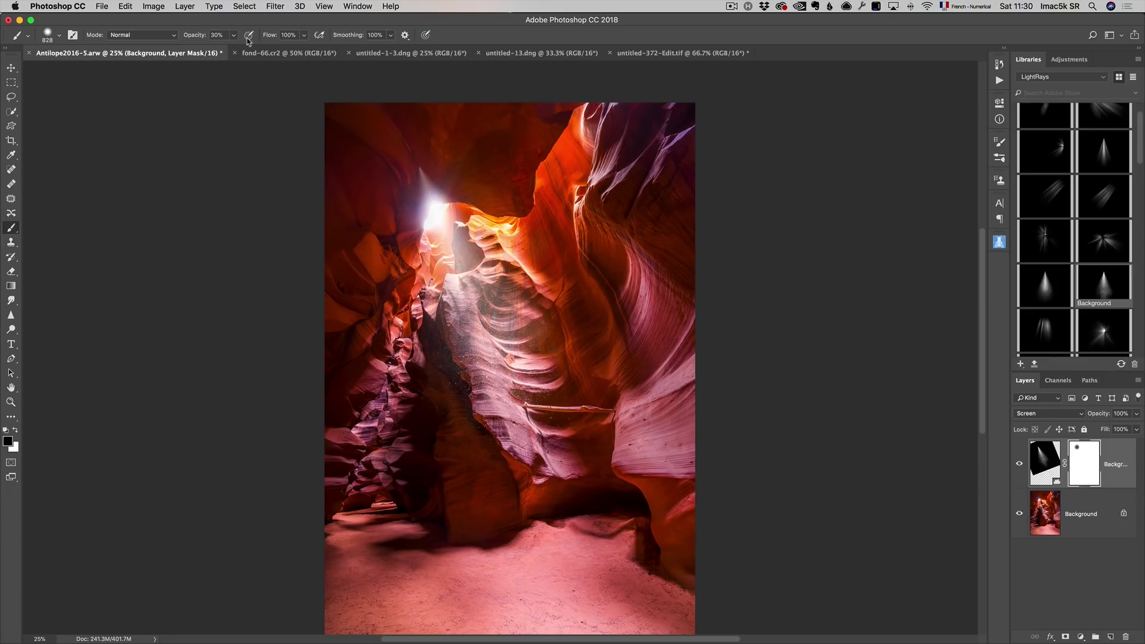
pyautogui.moveTo(195, 40); pyautogui.dragTo(217, 36)
pyautogui.moveTo(422, 185)
pyautogui.mouseDown()
pyautogui.moveTo(435, 157)
pyautogui.moveTo(459, 153)
pyautogui.moveTo(431, 158)
pyautogui.moveTo(412, 178)
pyautogui.moveTo(465, 166)
pyautogui.mouseUp()
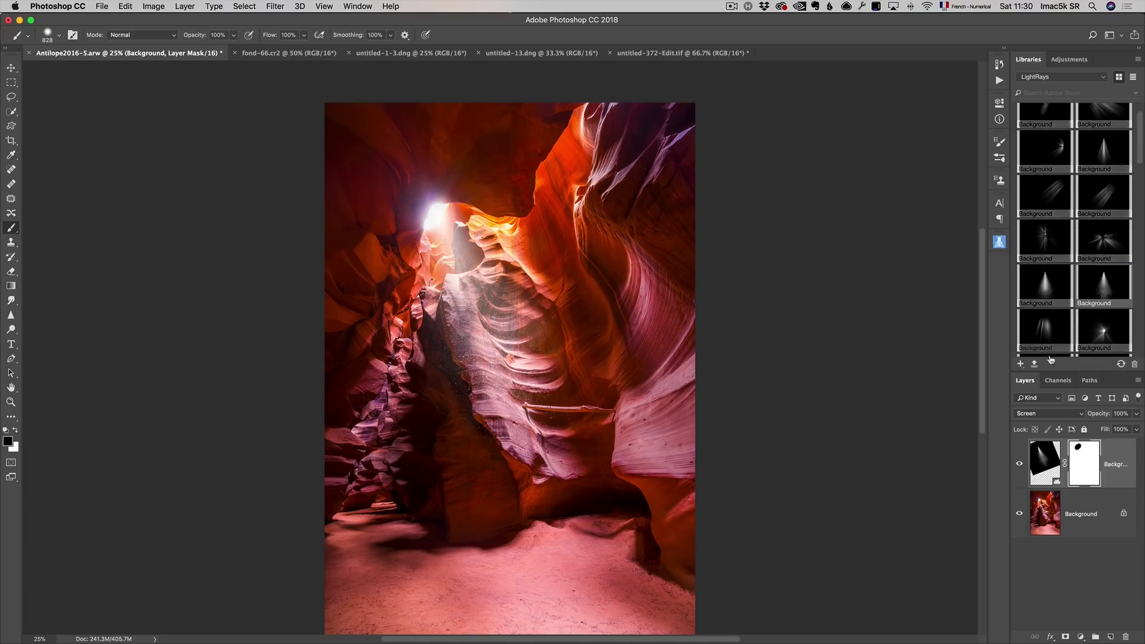
# Place the streaked light-ray graphic from the LightRays library onto the photo and set its blend mode to Screen
pyautogui.moveTo(1044, 327); pyautogui.dragTo(568, 354)
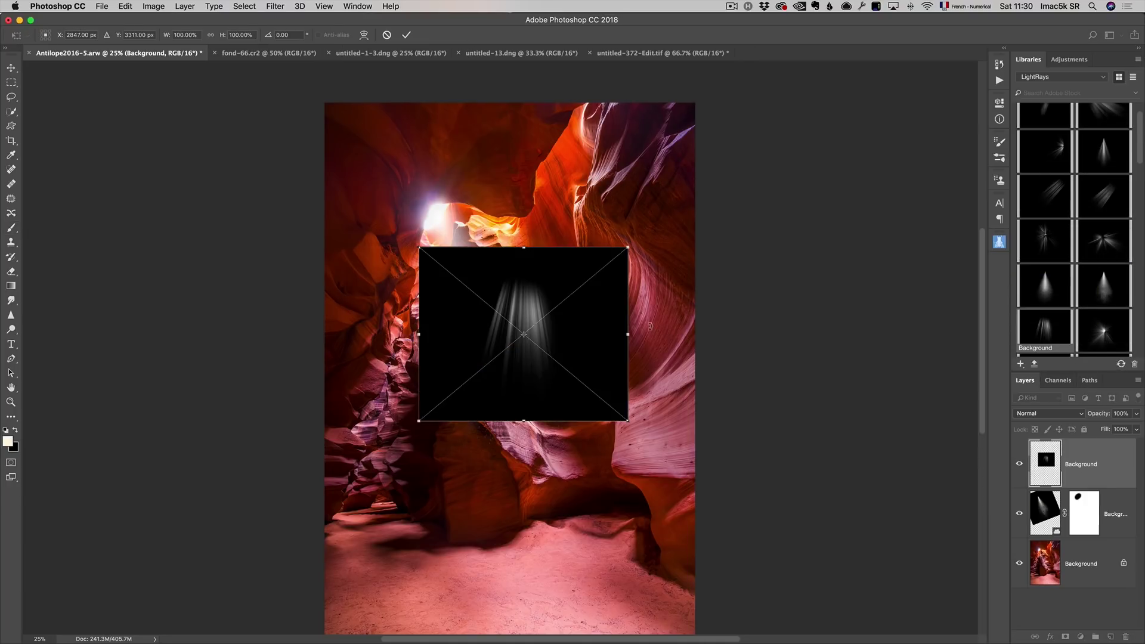
pyautogui.click(1066, 414)
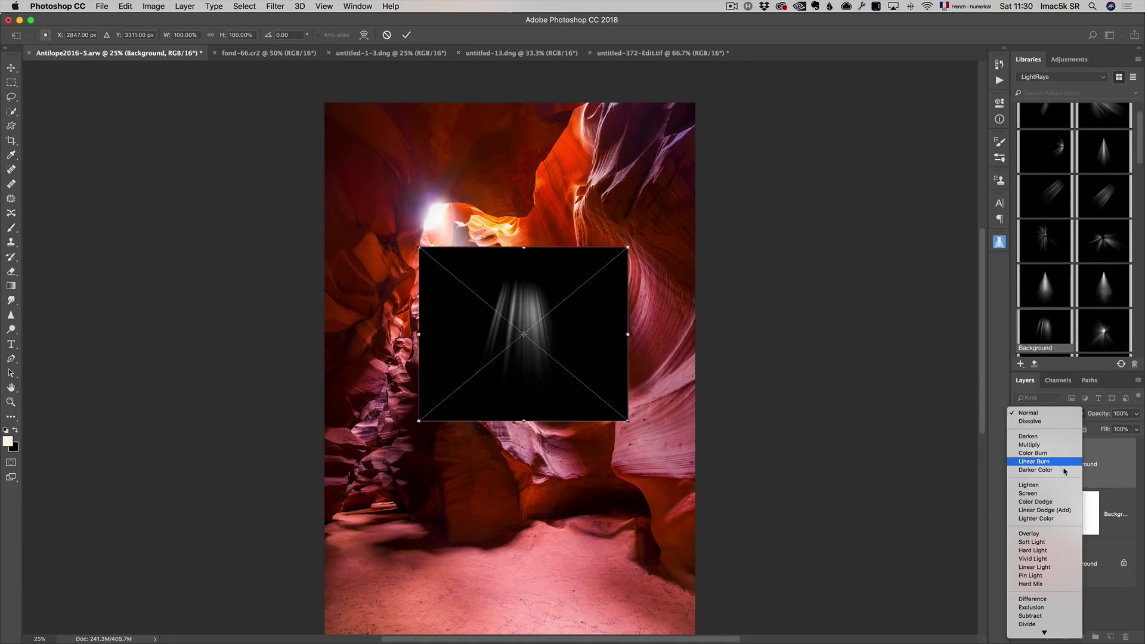
pyautogui.click(1044, 493)
# Rotate the streaked rays about -26.5°, move them to the opening and stretch them down and outward along the existing beam
pyautogui.moveTo(635, 280); pyautogui.dragTo(524, 251)
pyautogui.moveTo(421, 307); pyautogui.dragTo(434, 248)
pyautogui.moveTo(509, 354); pyautogui.dragTo(588, 574)
pyautogui.moveTo(431, 430); pyautogui.dragTo(403, 442)
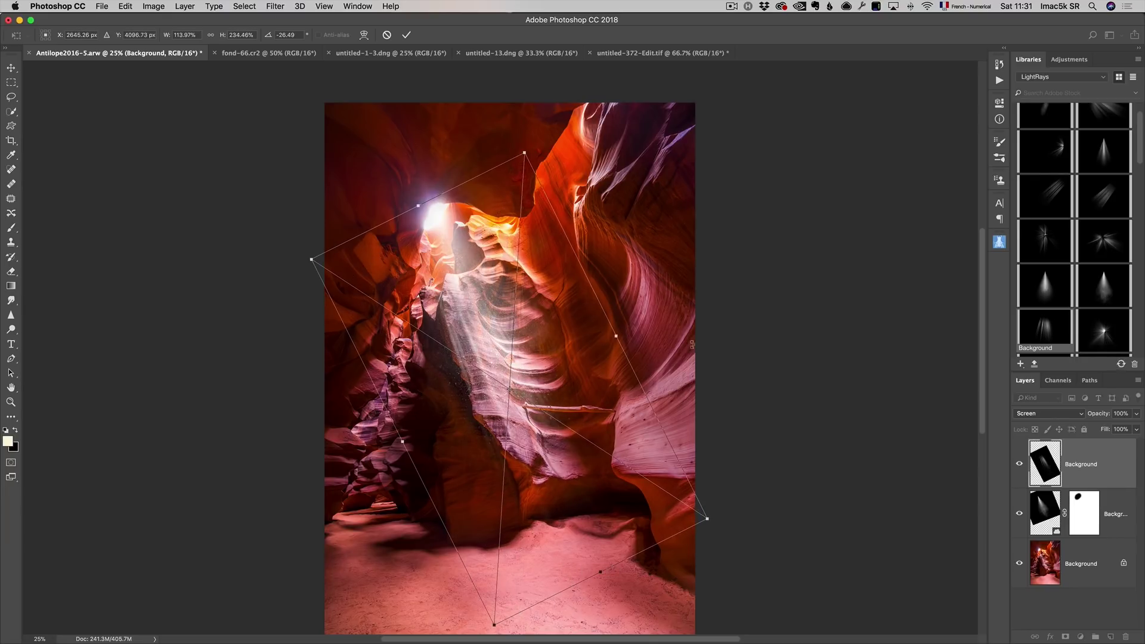
pyautogui.moveTo(623, 343); pyautogui.dragTo(672, 328)
pyautogui.moveTo(557, 329); pyautogui.dragTo(560, 347)
pyautogui.press('Return')
pyautogui.press('b')
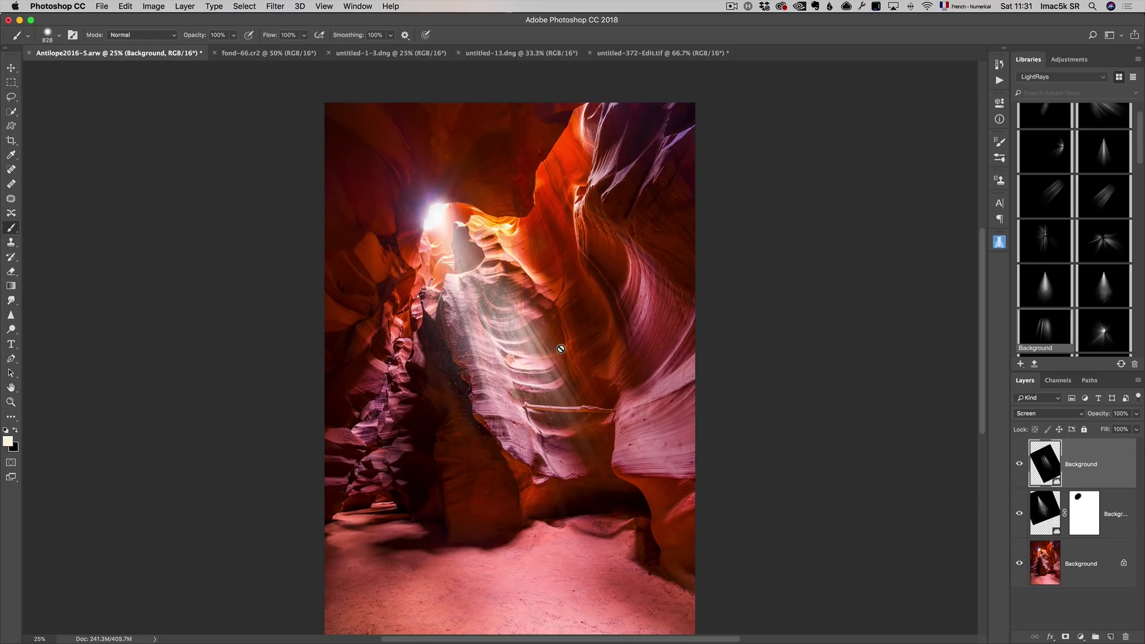
# Apply a Gaussian Blur with a 7.0-pixel radius to the streaked light-ray layer
pyautogui.click(275, 6)
pyautogui.moveTo(309, 134)
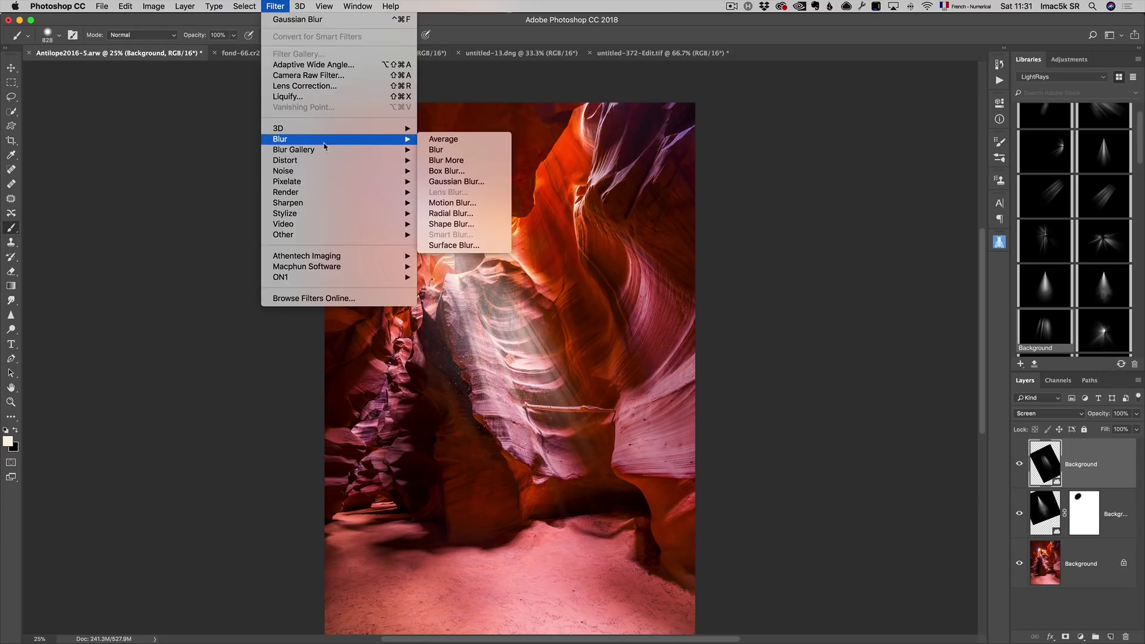
pyautogui.click(455, 181)
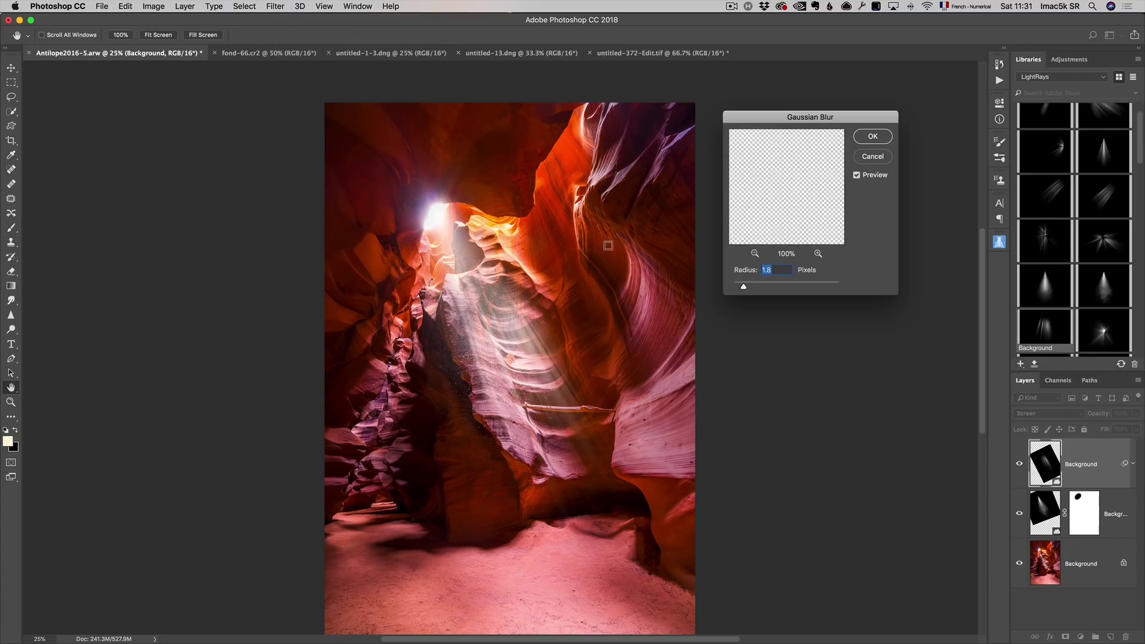
pyautogui.moveTo(745, 289); pyautogui.dragTo(768, 290)
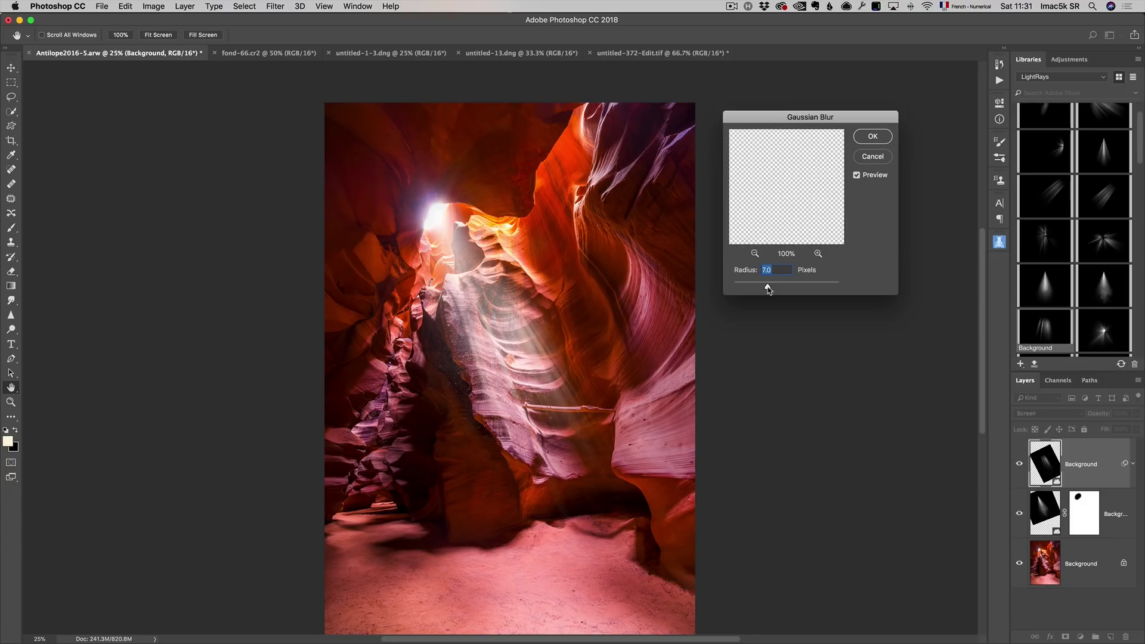
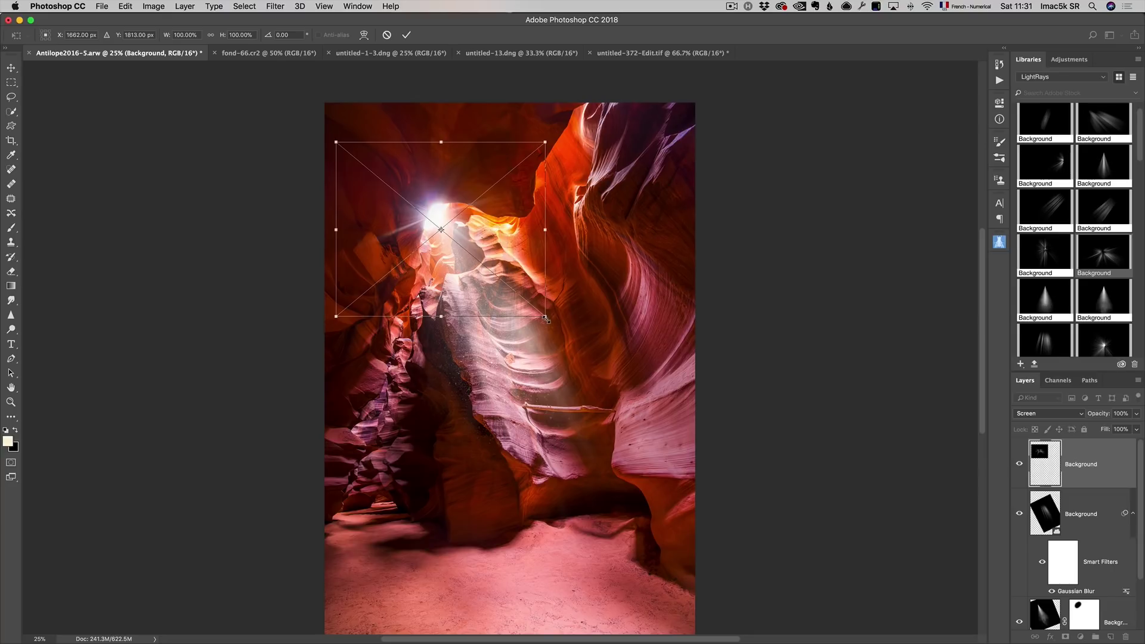
# Enlarge the burst-shaped light ray and reposition it so its center sits on the bright opening
pyautogui.moveTo(547, 320); pyautogui.dragTo(652, 418)
pyautogui.moveTo(565, 281); pyautogui.dragTo(576, 295)
pyautogui.press('Return')
pyautogui.press('b')
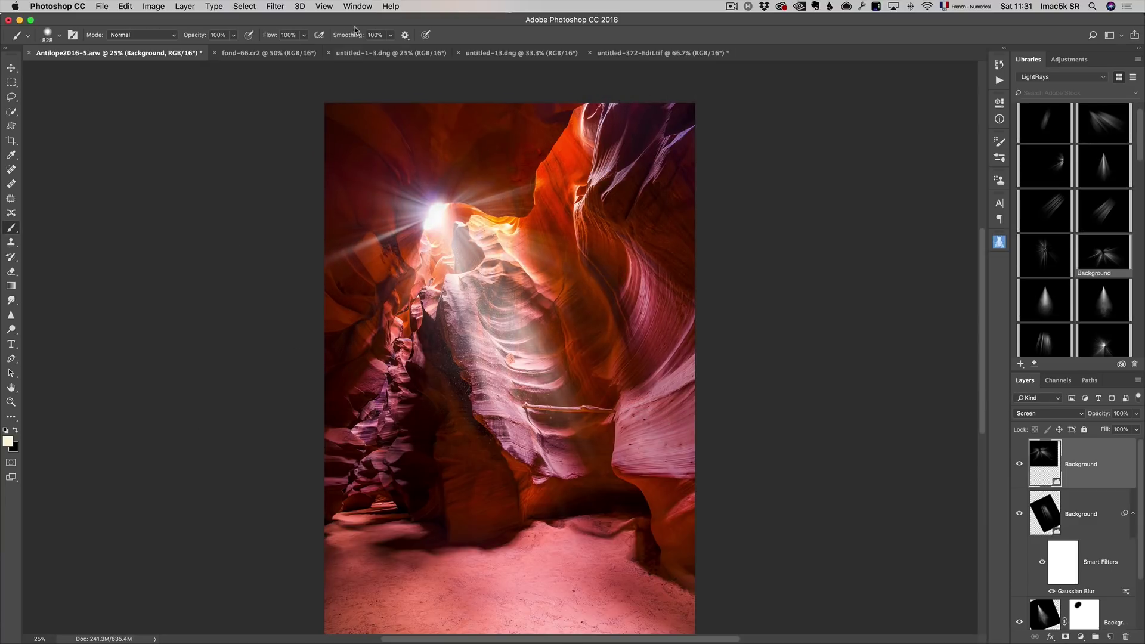
# Apply a Gaussian Blur to the burst-shaped light-ray layer
pyautogui.click(275, 6)
pyautogui.click(276, 21)
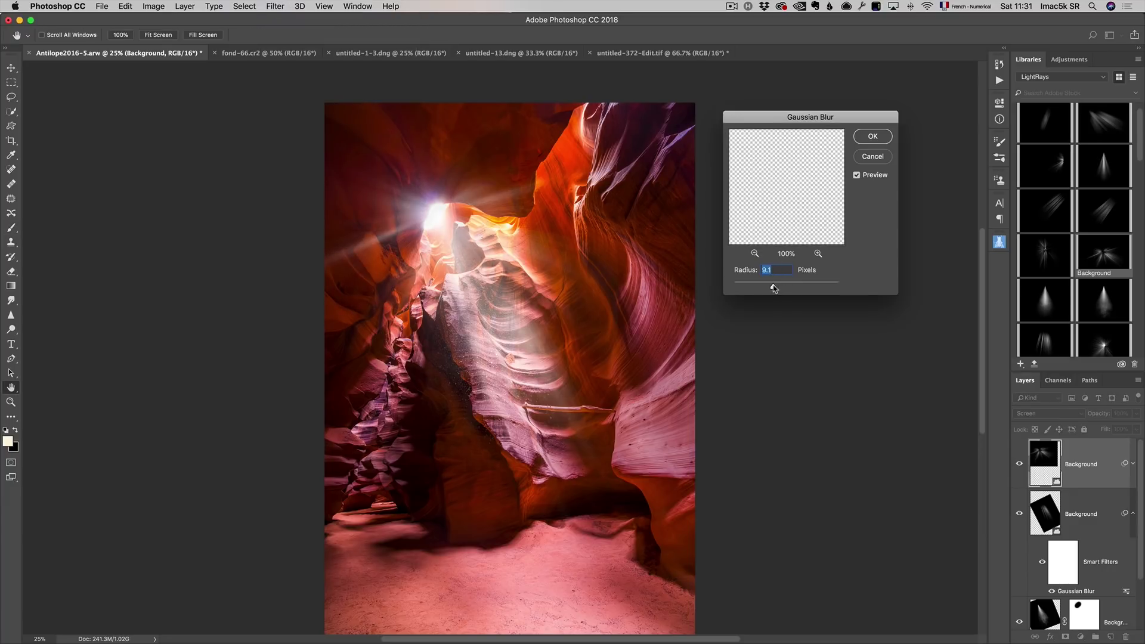
pyautogui.moveTo(773, 288); pyautogui.dragTo(778, 289)
pyautogui.click(875, 136)
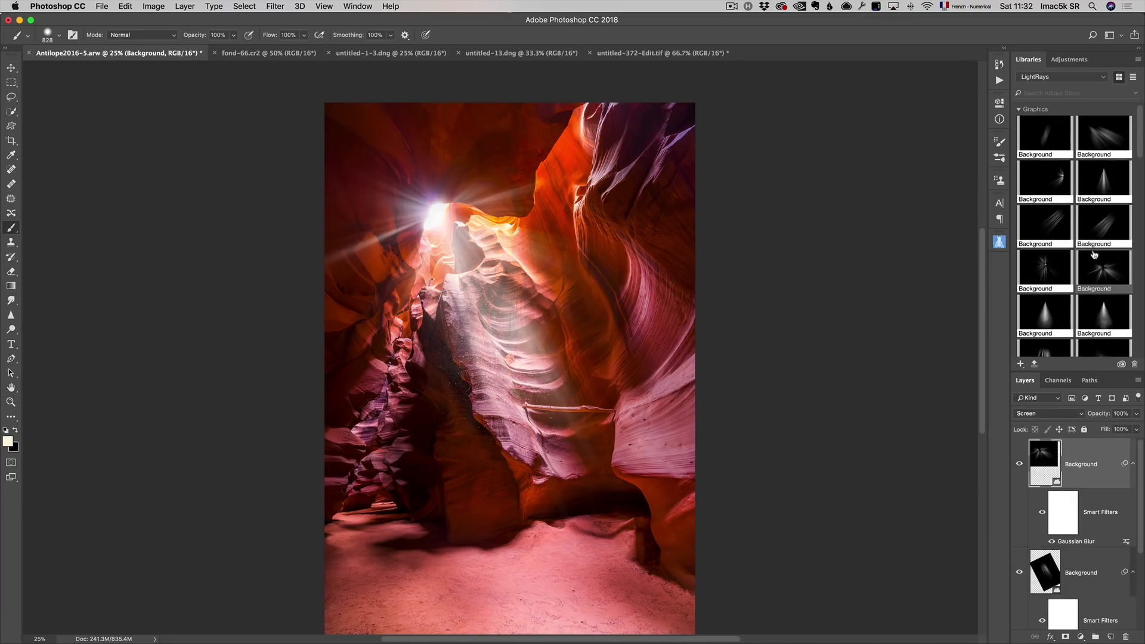
# Place the narrow cone-shaped ray from the LightRays library, rotate it about -30.4° and stretch it to about 165% by 234% along the beam
pyautogui.moveTo(1103, 182); pyautogui.dragTo(469, 368)
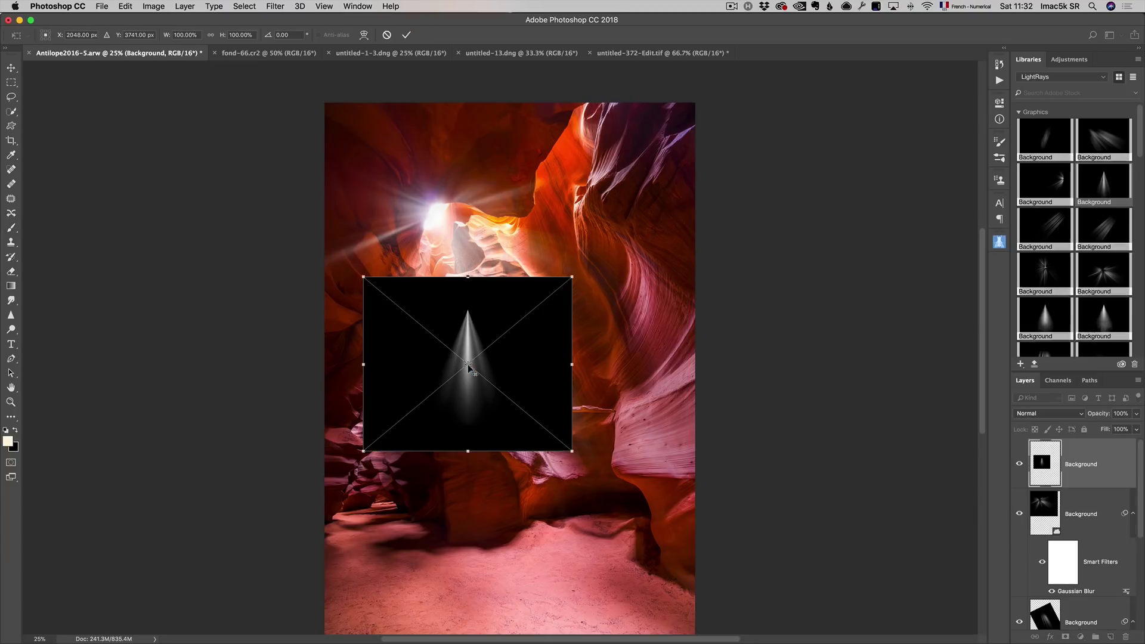
pyautogui.moveTo(620, 280); pyautogui.dragTo(540, 200)
pyautogui.moveTo(443, 336); pyautogui.dragTo(453, 246)
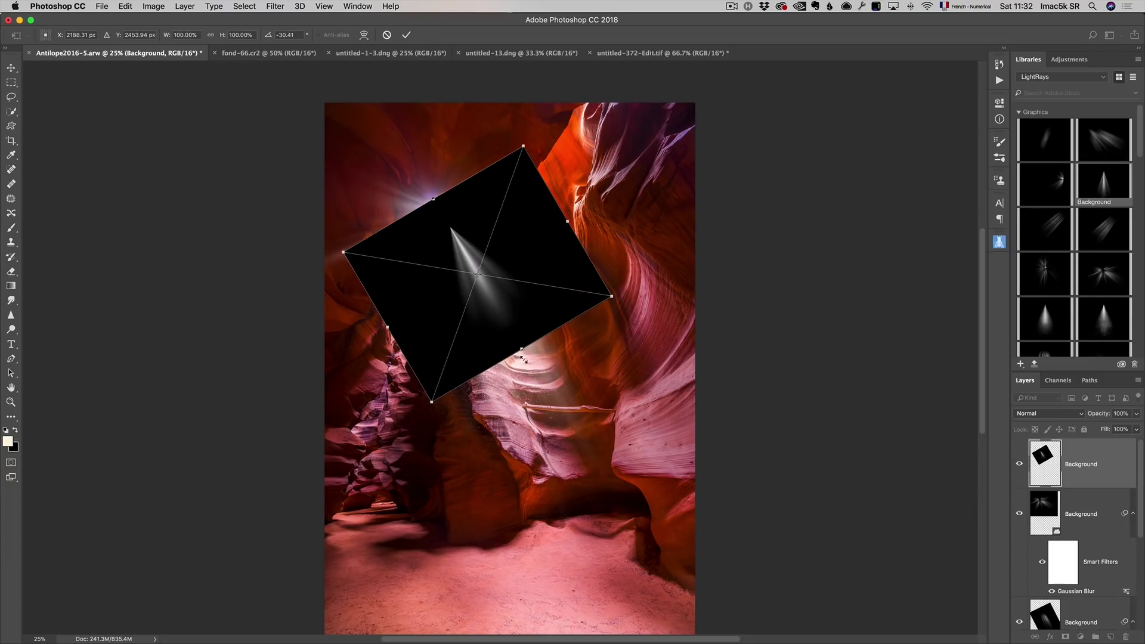
pyautogui.moveTo(523, 358); pyautogui.dragTo(626, 549)
pyautogui.moveTo(447, 428); pyautogui.dragTo(356, 480)
pyautogui.moveTo(638, 329); pyautogui.dragTo(656, 307)
pyautogui.moveTo(594, 354); pyautogui.dragTo(601, 298)
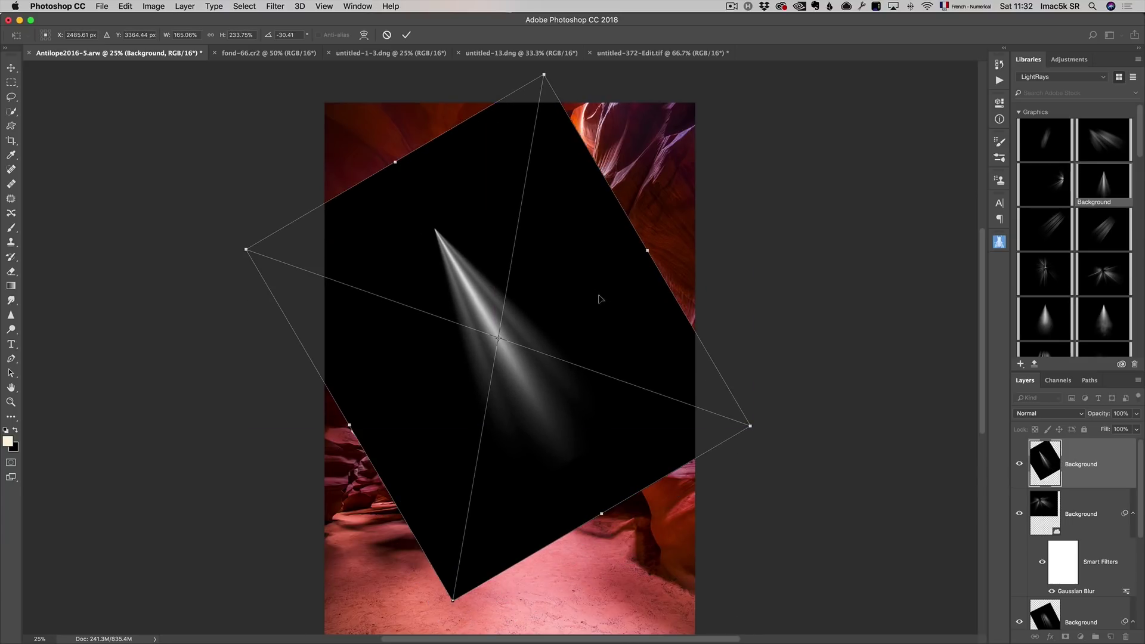
# Commit the narrow ray's placement and set its layer's blend mode to Screen
pyautogui.press('b')
pyautogui.rightClick(599, 294)
pyautogui.press('Escape')
pyautogui.click(1048, 413)
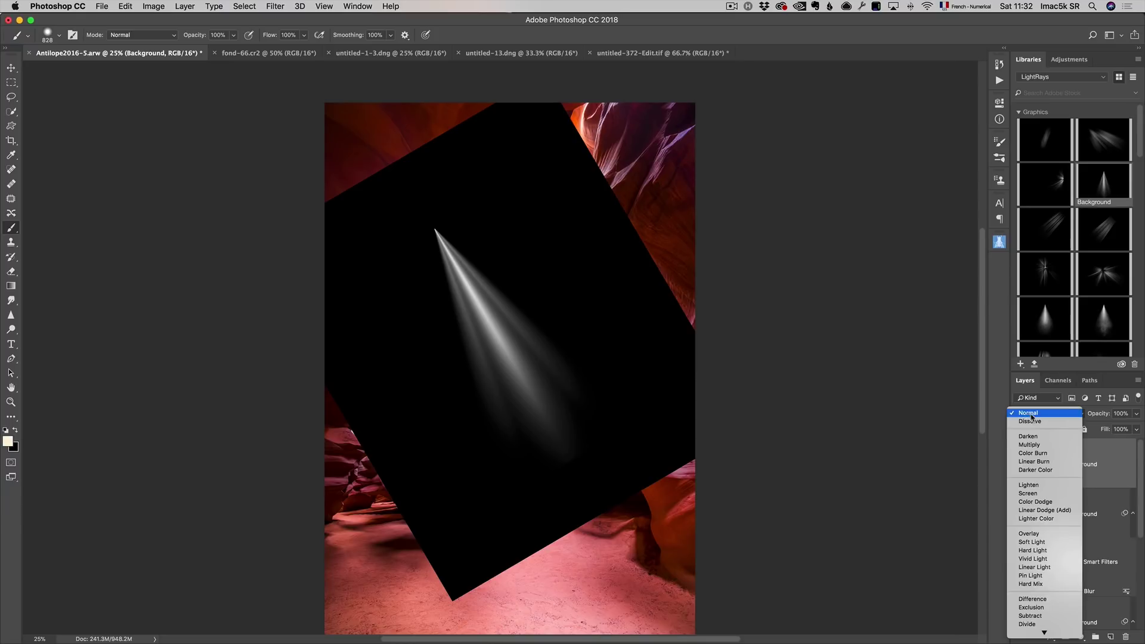
pyautogui.click(1038, 493)
pyautogui.click(586, 291)
pyautogui.click(656, 218)
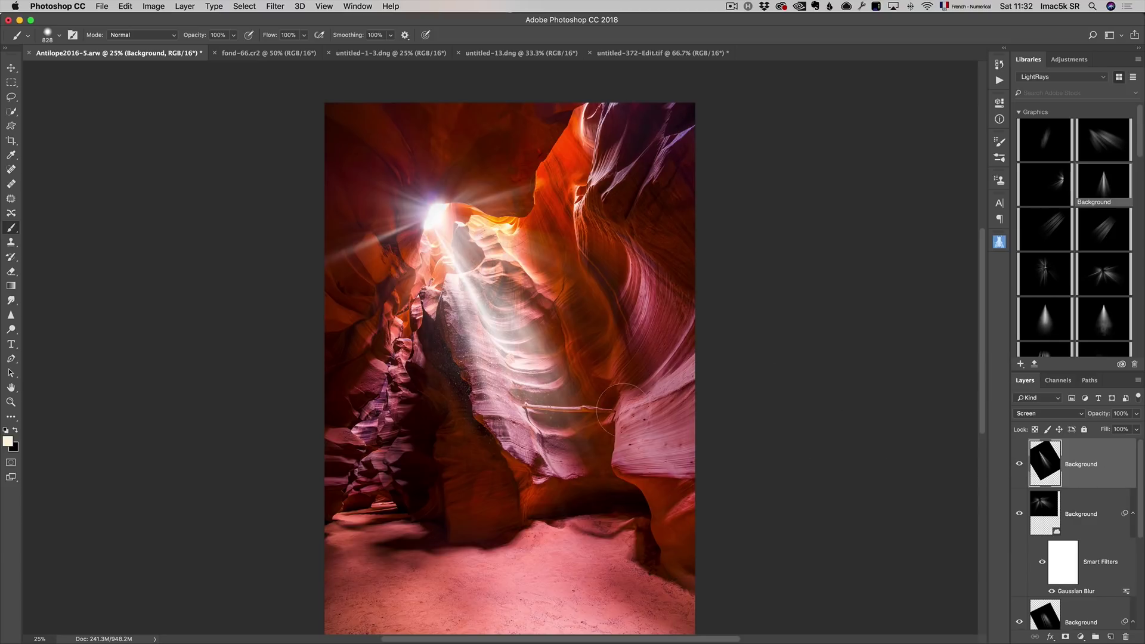
# Move the narrow ray up to the bright opening, then scale it to about 128% wide and 134% high, keeping its tip on the opening
pyautogui.click(10, 67)
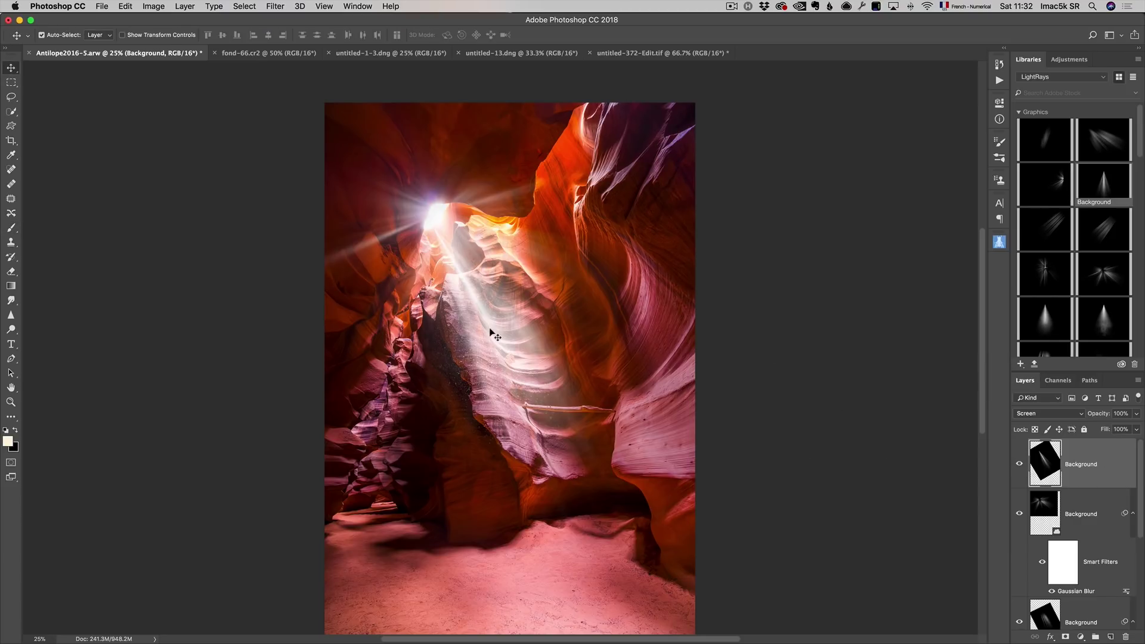
pyautogui.moveTo(490, 332); pyautogui.dragTo(504, 280)
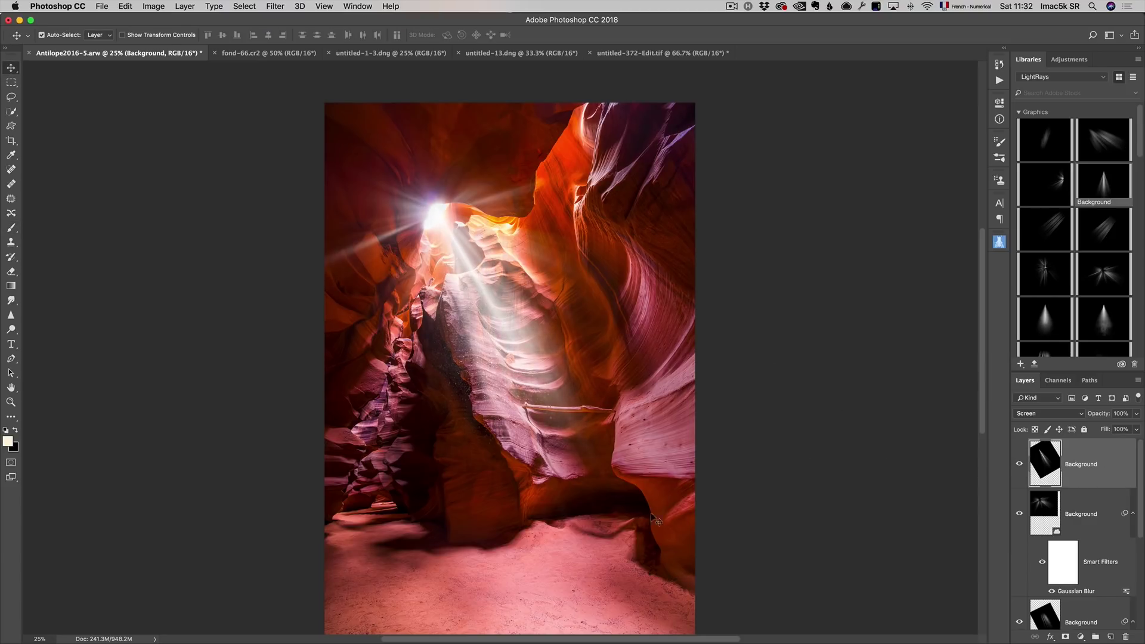
pyautogui.hotkey('ctrl', 't')
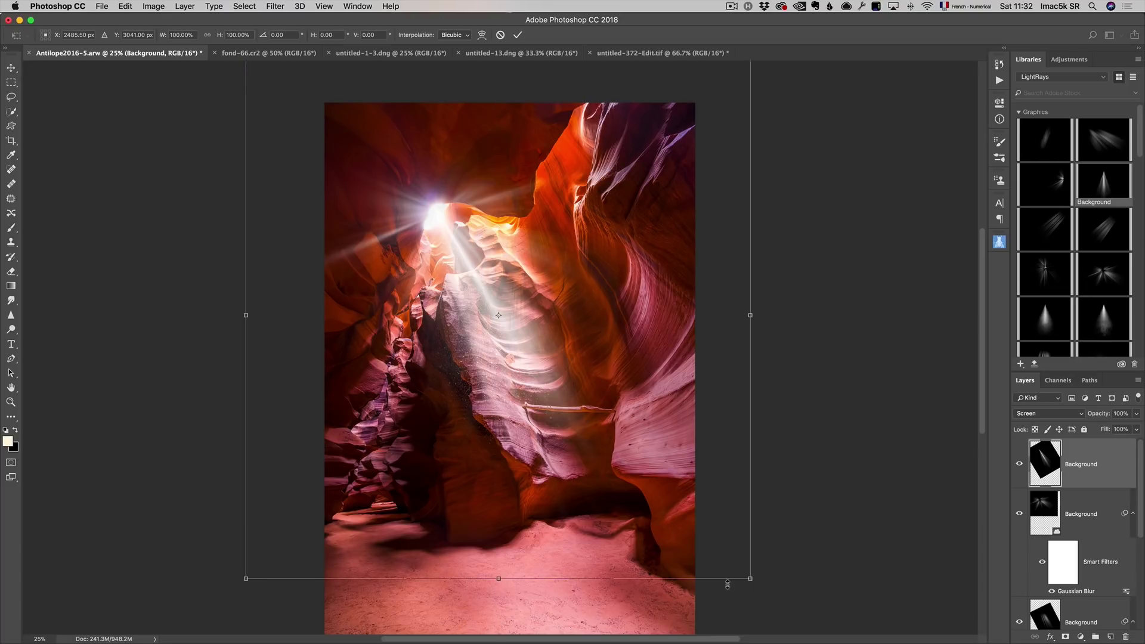
pyautogui.moveTo(752, 581); pyautogui.dragTo(814, 627)
pyautogui.moveTo(599, 274); pyautogui.dragTo(558, 219)
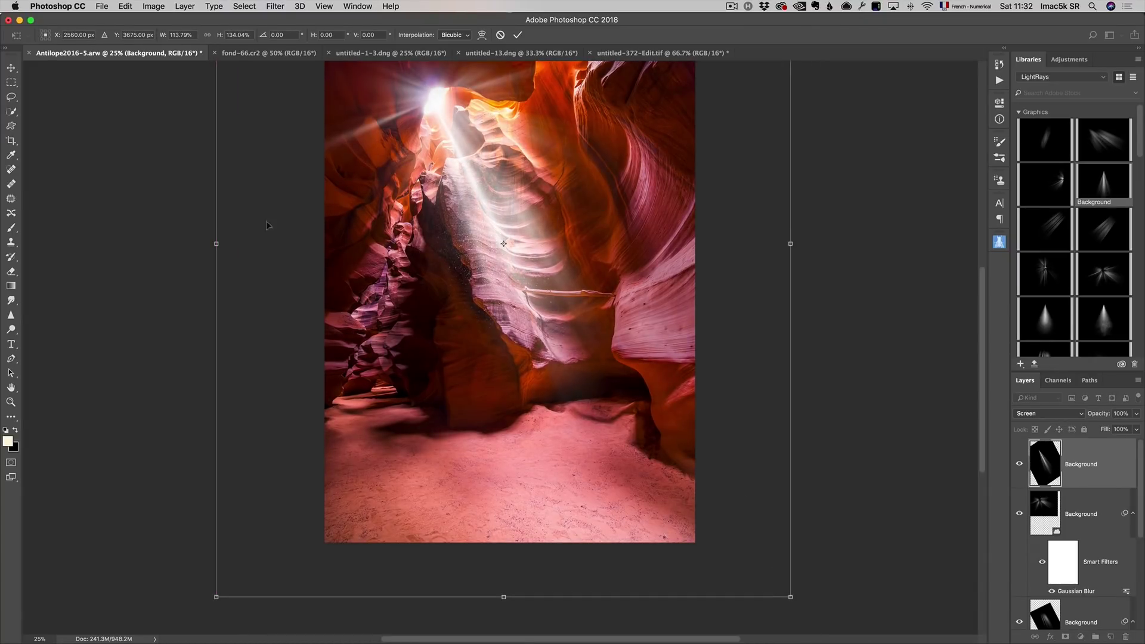
pyautogui.moveTo(225, 245); pyautogui.dragTo(196, 244)
pyautogui.moveTo(784, 246); pyautogui.dragTo(826, 244)
pyautogui.moveTo(576, 231)
pyautogui.mouseDown()
pyautogui.moveTo(594, 240)
pyautogui.moveTo(585, 226)
pyautogui.mouseUp()
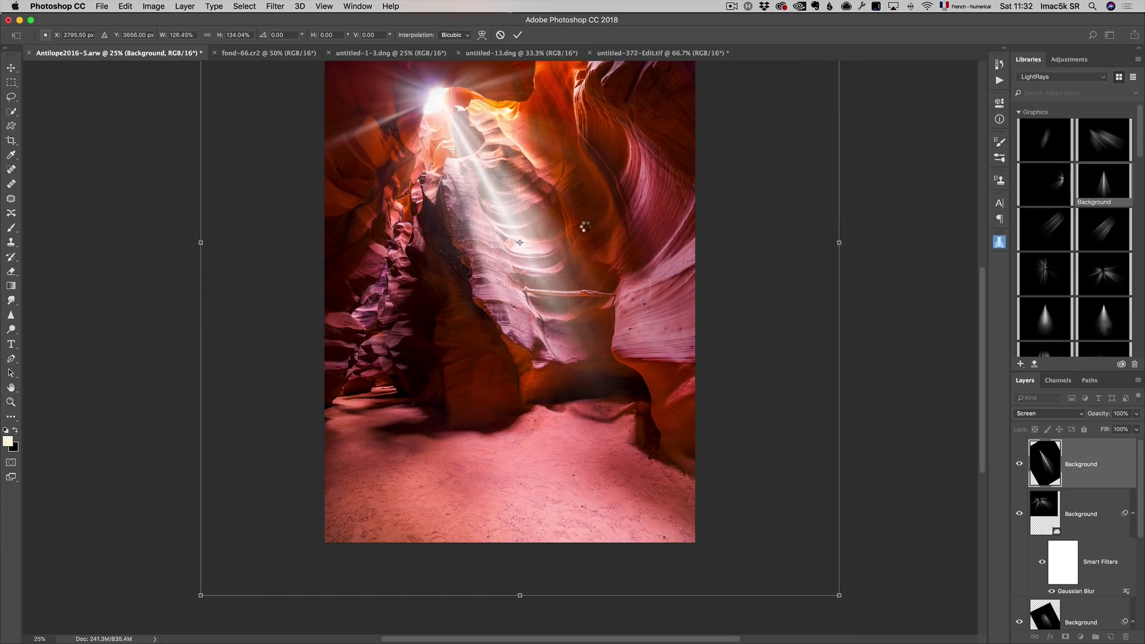
pyautogui.press('Return')
# Group the narrow, burst-shaped and streaked light-ray layers into a new group named "Light Rays"
pyautogui.press('z')
pyautogui.keyDown('alt'); pyautogui.click(503, 314); pyautogui.keyUp('alt')
pyautogui.click(516, 340)
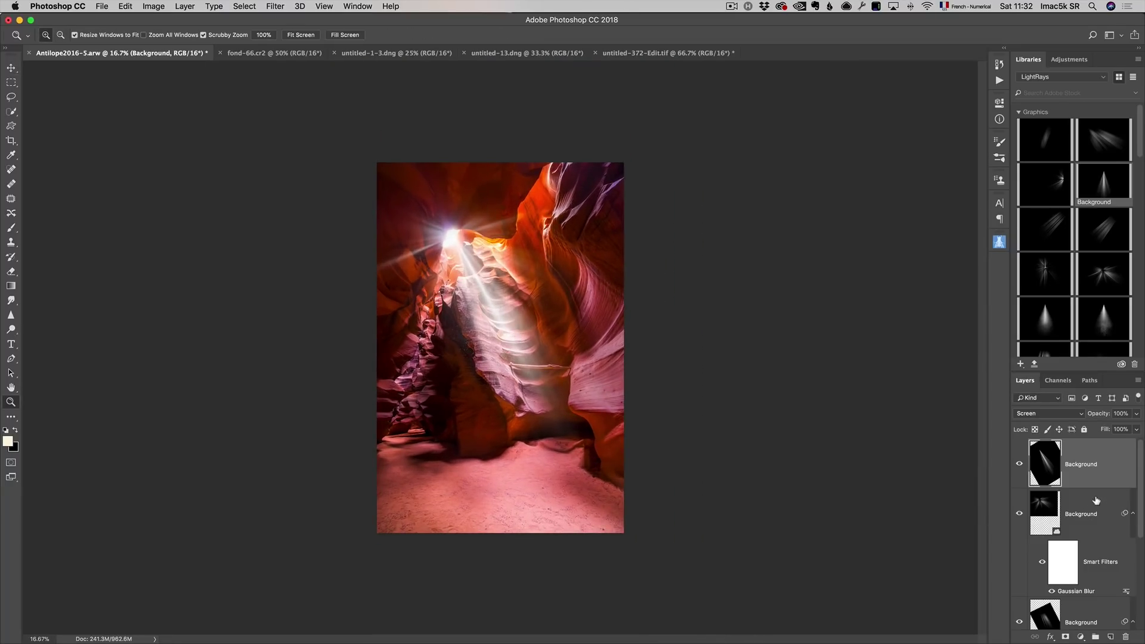
pyautogui.scroll(-1, 1091, 490)
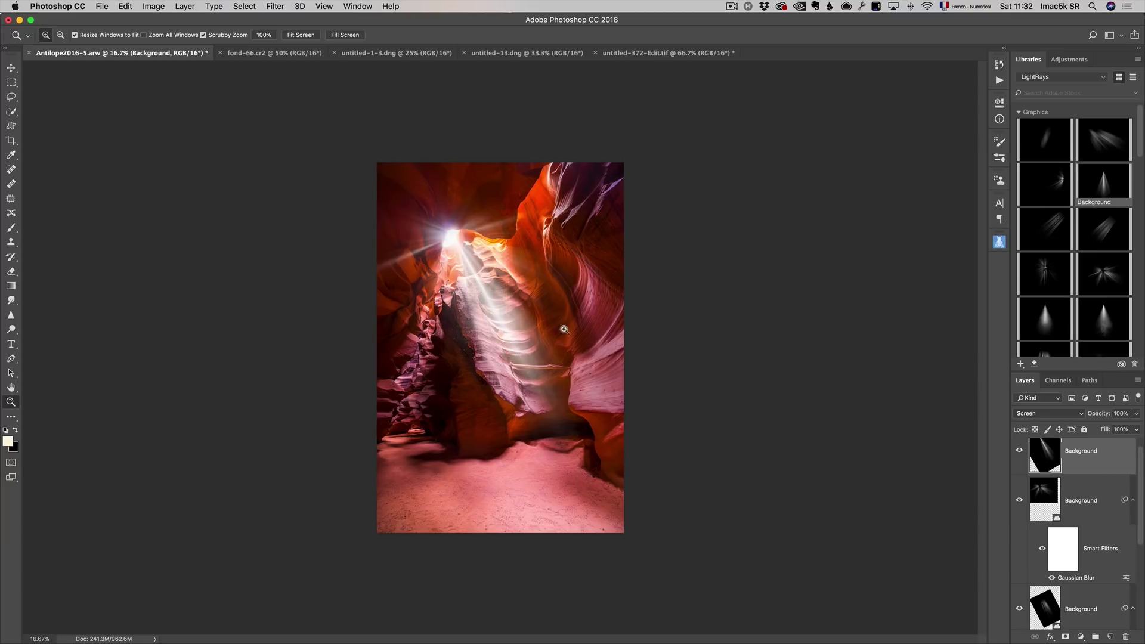
pyautogui.keyDown('shift'); pyautogui.click(1103, 601); pyautogui.keyUp('shift')
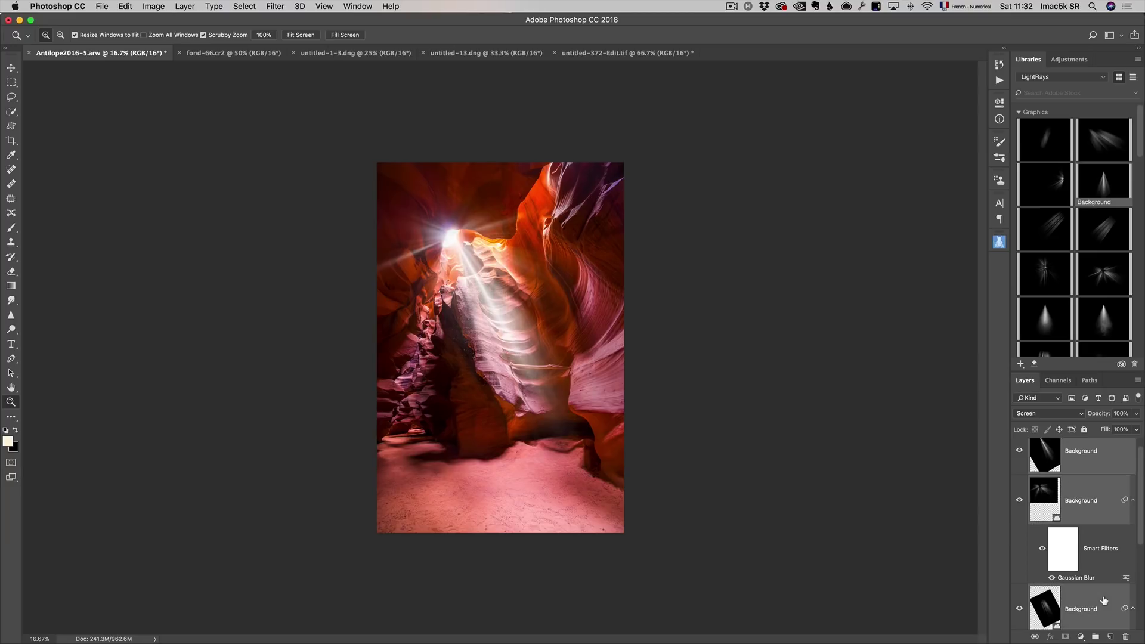
pyautogui.rightClick(1079, 465)
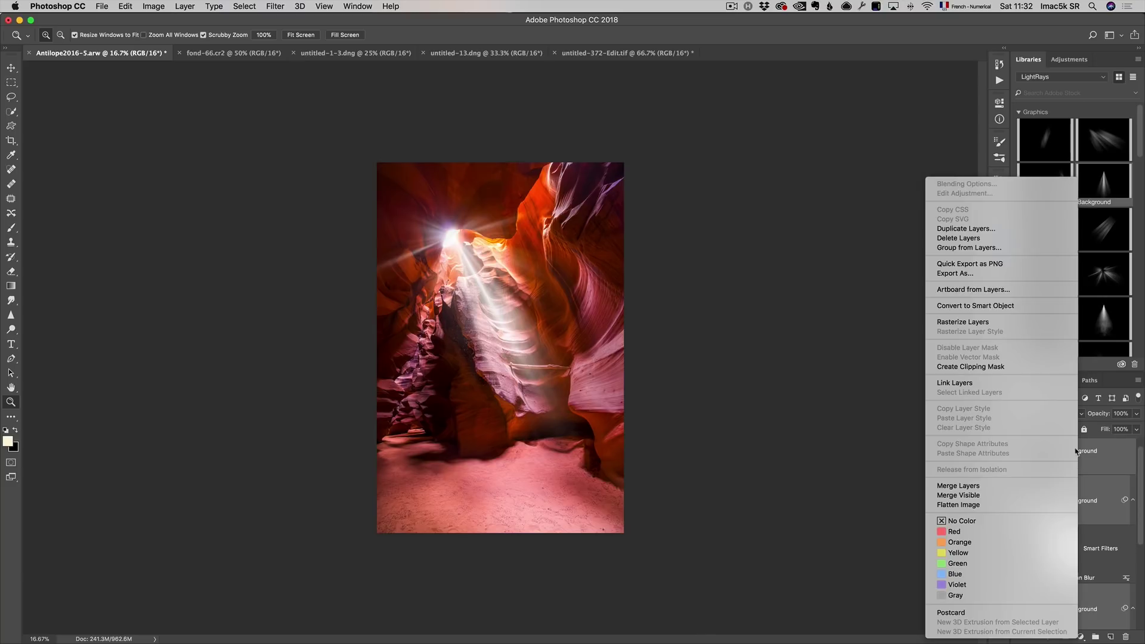
pyautogui.click(994, 248)
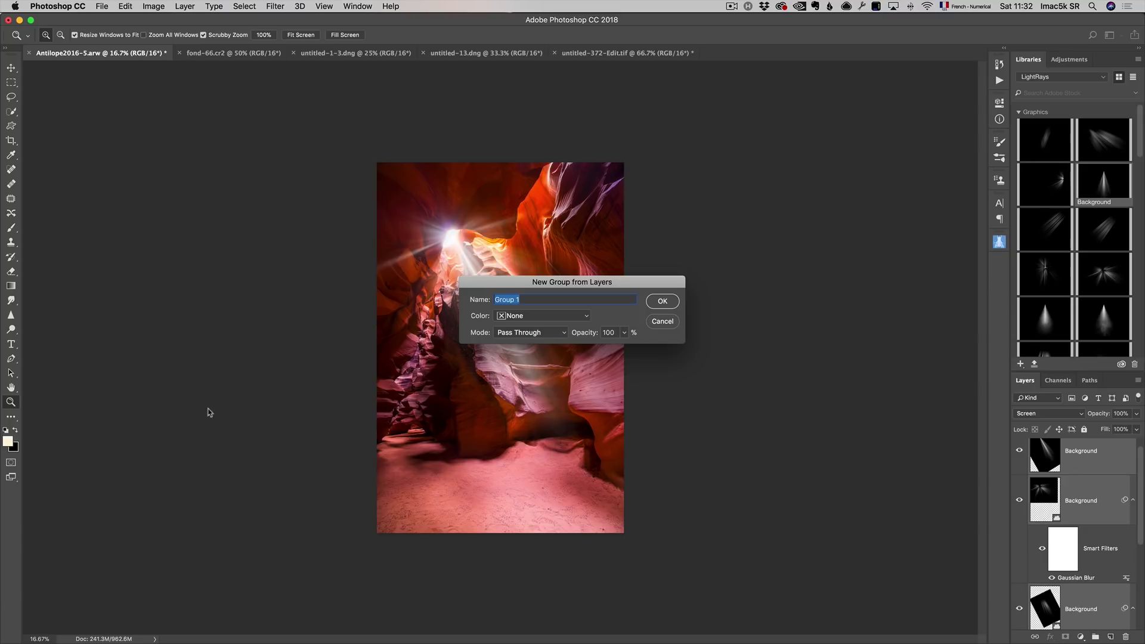
pyautogui.write('Light Rays')
pyautogui.press('Return')
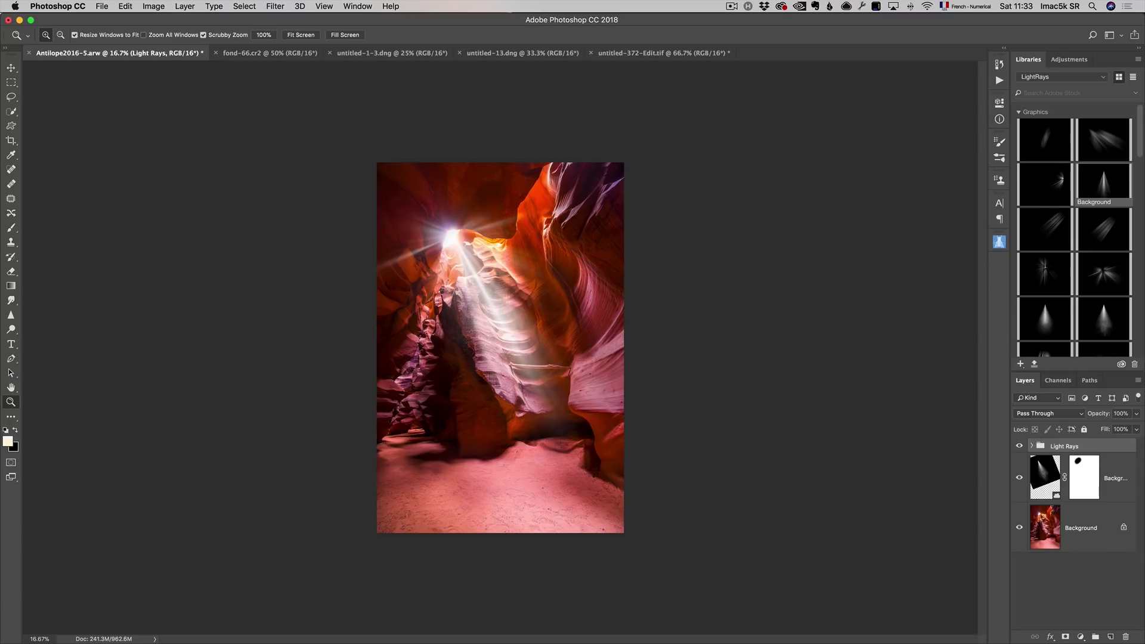
# Toggle the Light Rays group's visibility and try lowering its opacity to compare the effect on the photo
pyautogui.click(1022, 446)
pyautogui.click(1021, 446)
pyautogui.moveTo(1101, 416); pyautogui.dragTo(1076, 421)
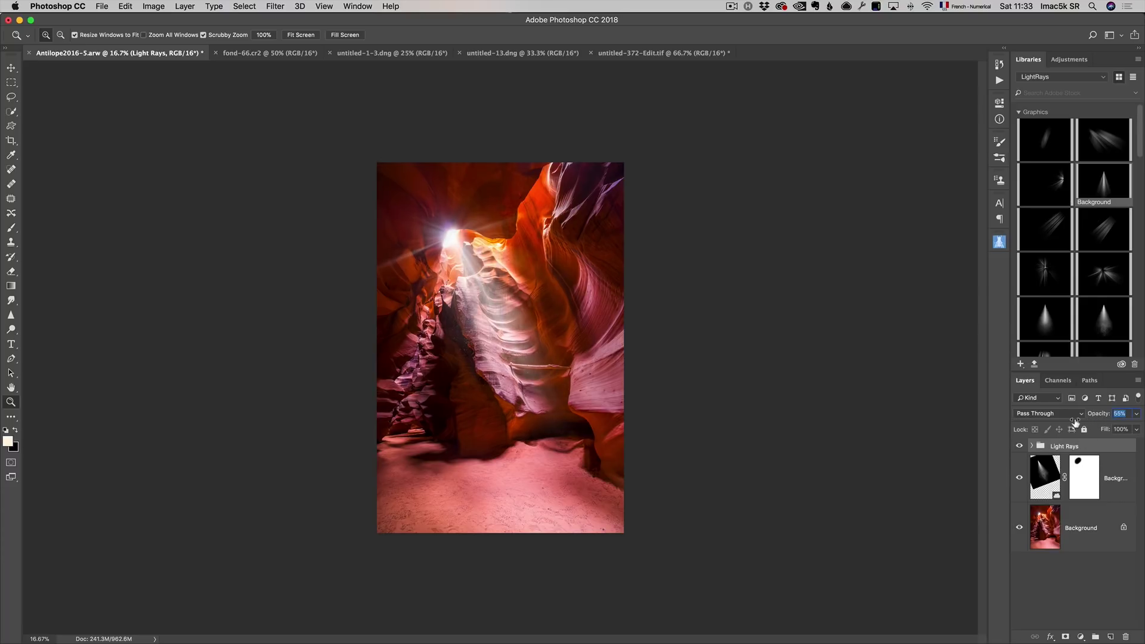
pyautogui.click(558, 391)
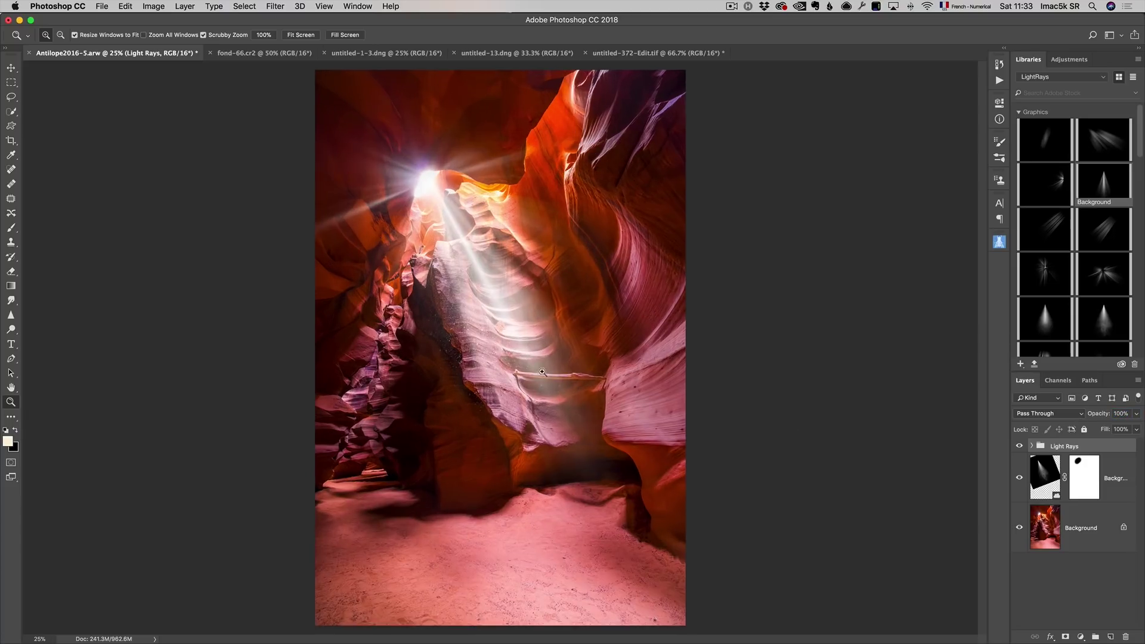
pyautogui.keyDown('alt'); pyautogui.click(401, 383); pyautogui.keyUp('alt')
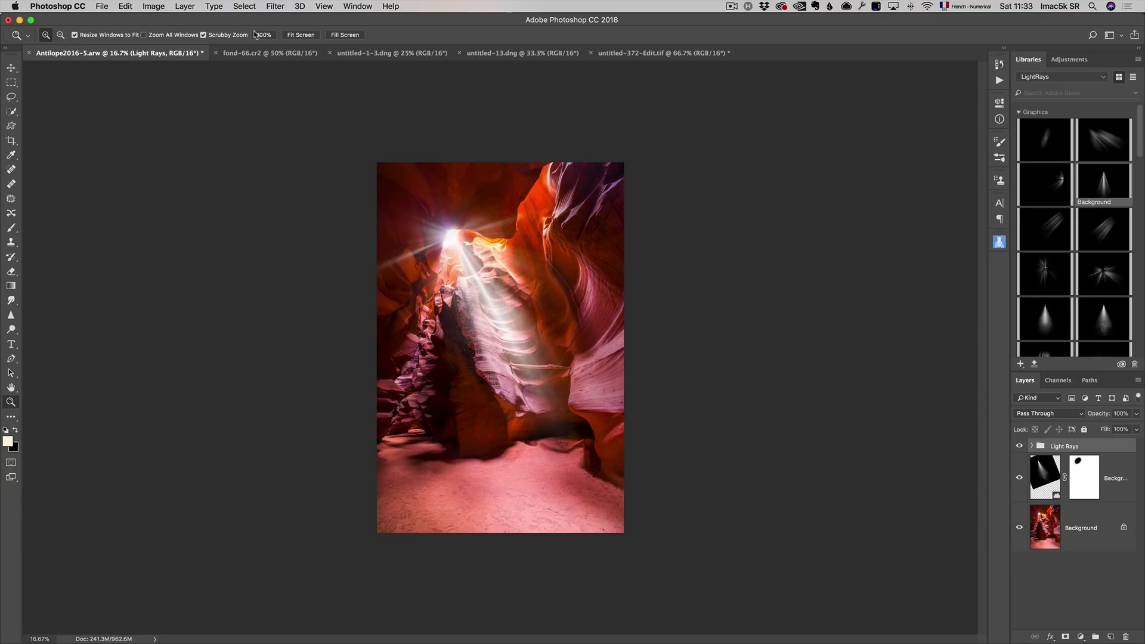
# Switch to the fond-66.cr2 corridor photo, place the diagonal streaked ray graphic on it and set its blend mode to Screen
pyautogui.click(264, 53)
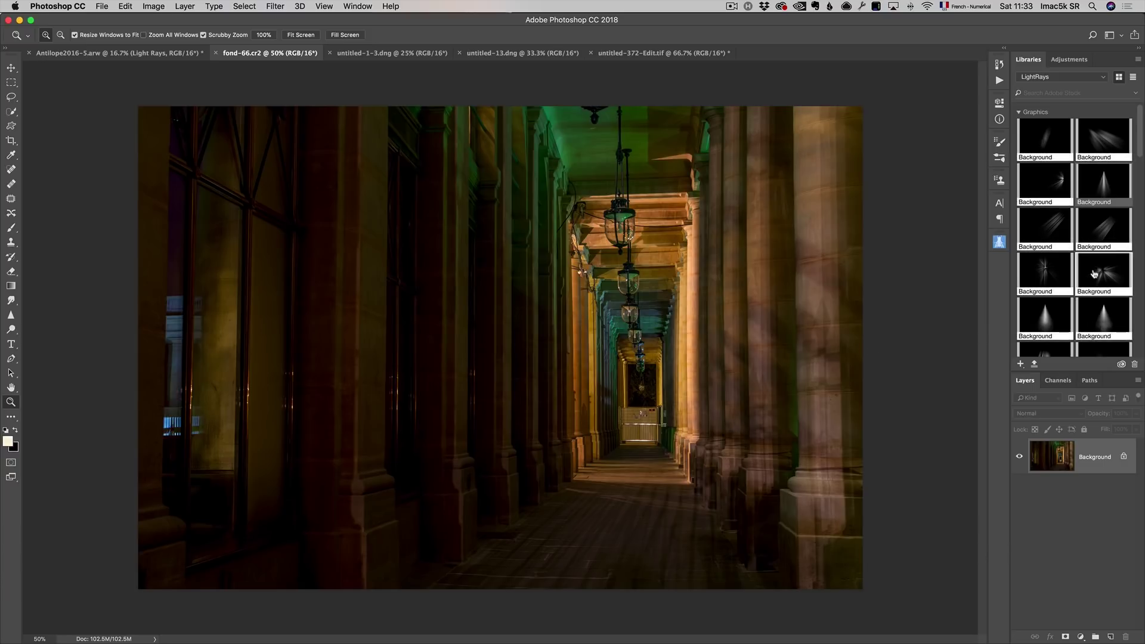
pyautogui.moveTo(1101, 233); pyautogui.dragTo(686, 335)
pyautogui.click(1044, 415)
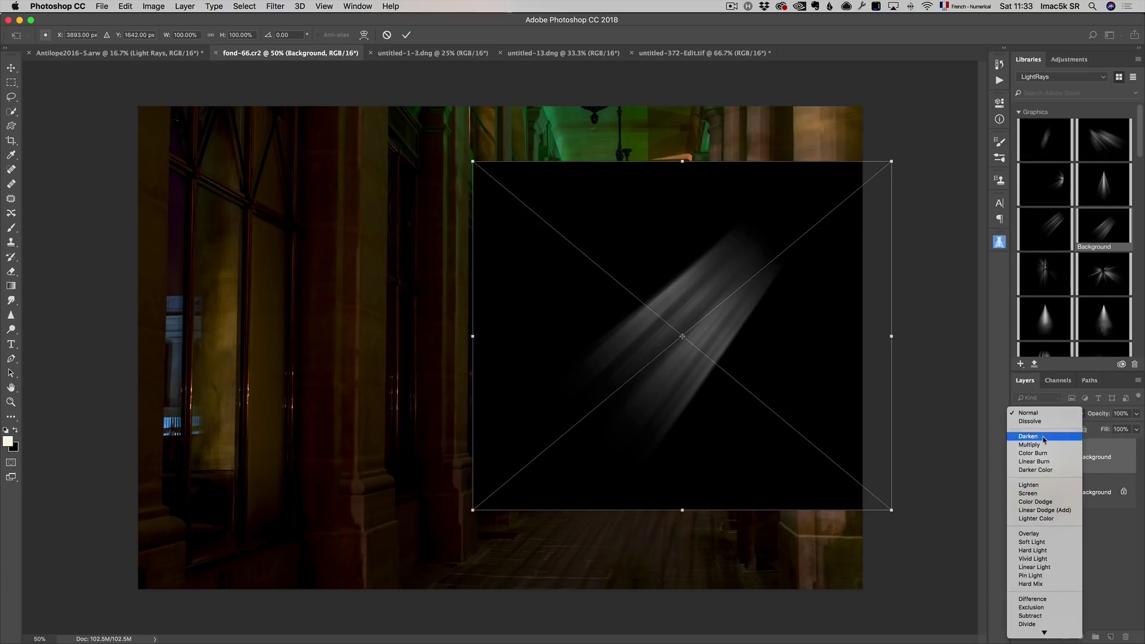
pyautogui.click(1027, 480)
# Rotate the streaked ray about -108.9° and position it so the light falls across the columns beside the corridor's end
pyautogui.moveTo(938, 334); pyautogui.dragTo(598, 92)
pyautogui.moveTo(703, 282); pyautogui.dragTo(736, 285)
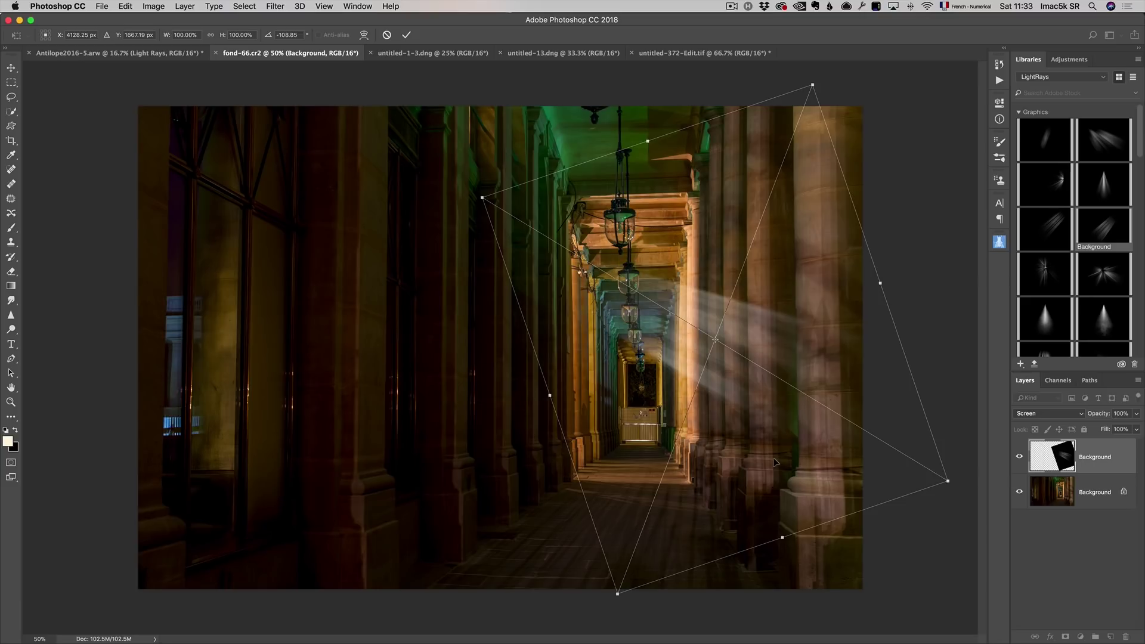
pyautogui.press('Return')
pyautogui.press('z')
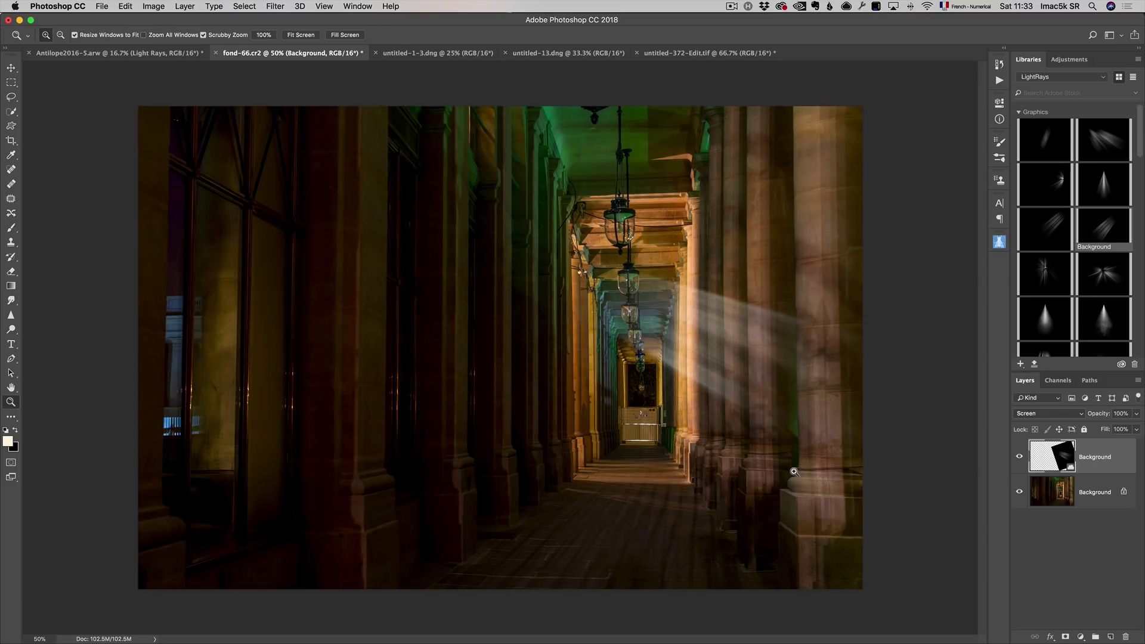
# Try a fan-shaped light ray in Screen mode, rotated about -64° over the corridor's end, and delete its layer
pyautogui.scroll(-2, 1099, 329)
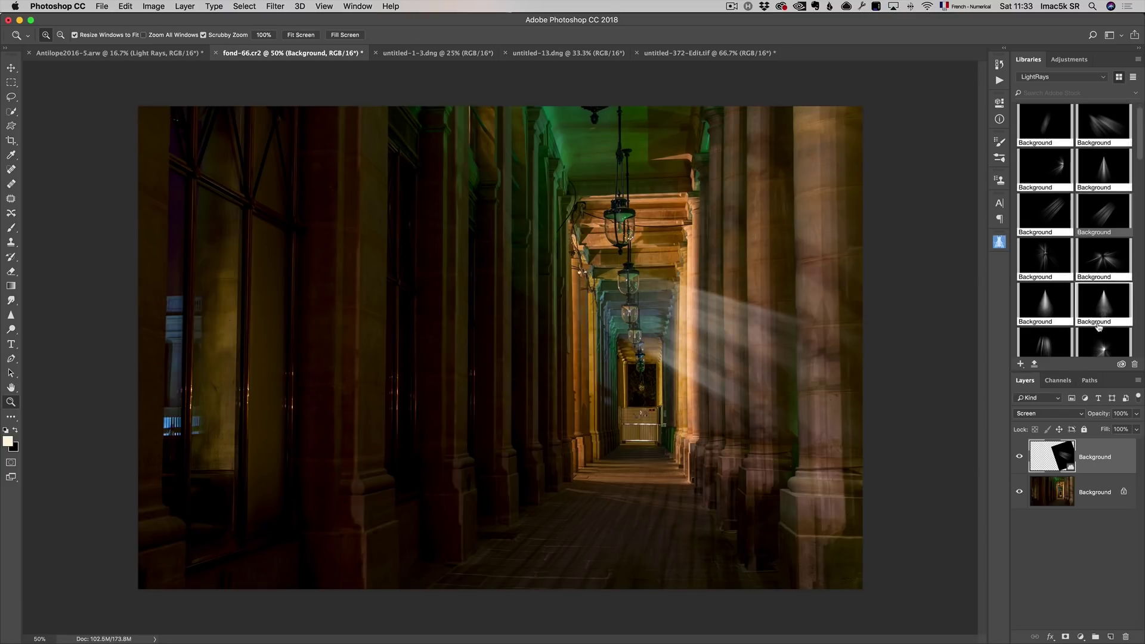
pyautogui.scroll(-1, 1100, 334)
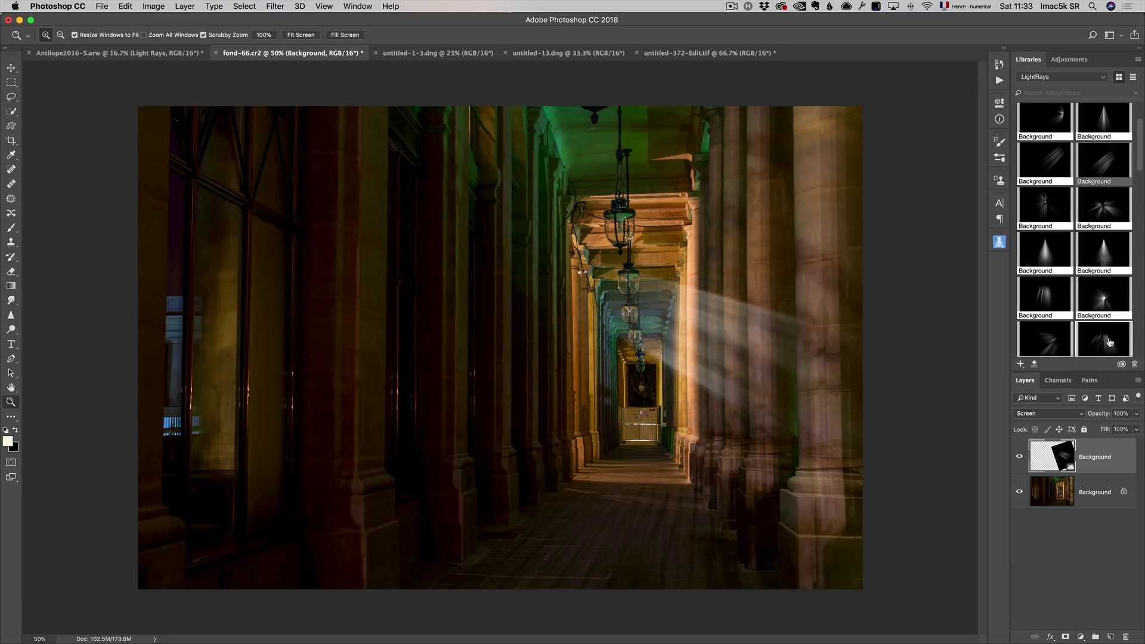
pyautogui.moveTo(1109, 342); pyautogui.dragTo(618, 328)
pyautogui.moveTo(846, 340); pyautogui.dragTo(452, 129)
pyautogui.click(1050, 414)
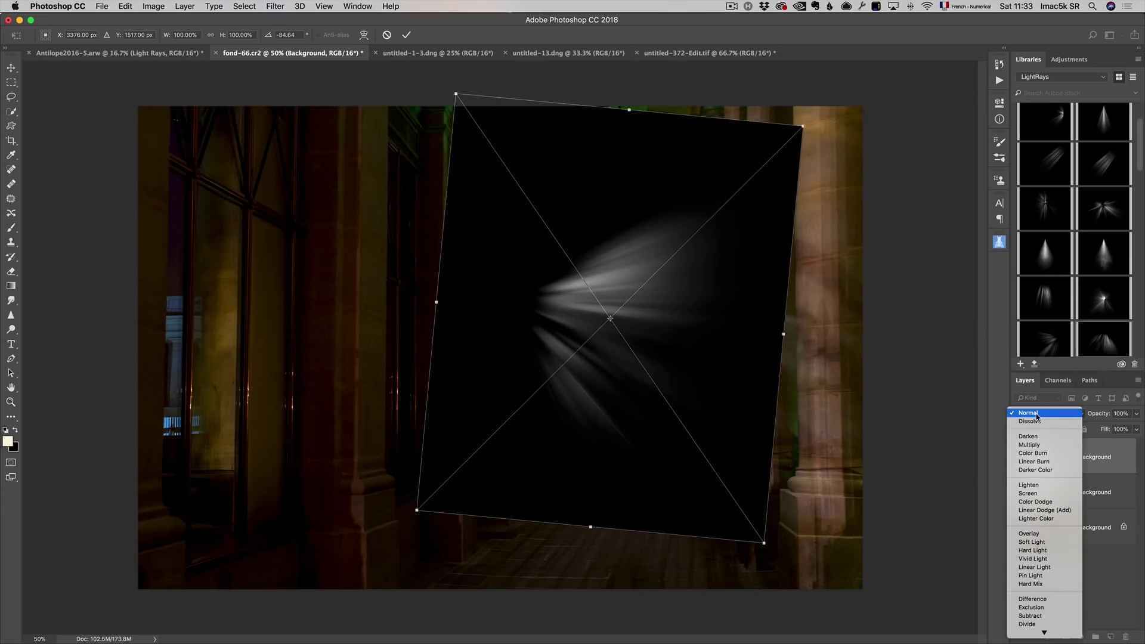
pyautogui.click(1029, 493)
pyautogui.moveTo(706, 323); pyautogui.dragTo(744, 352)
pyautogui.moveTo(875, 235); pyautogui.dragTo(822, 294)
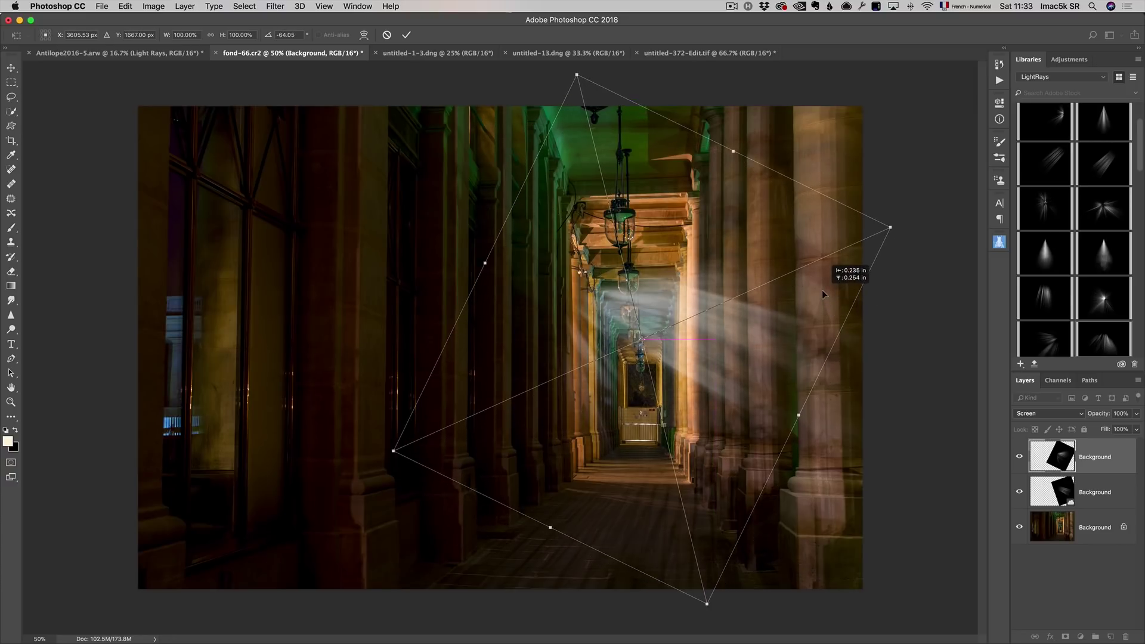
pyautogui.press('Return')
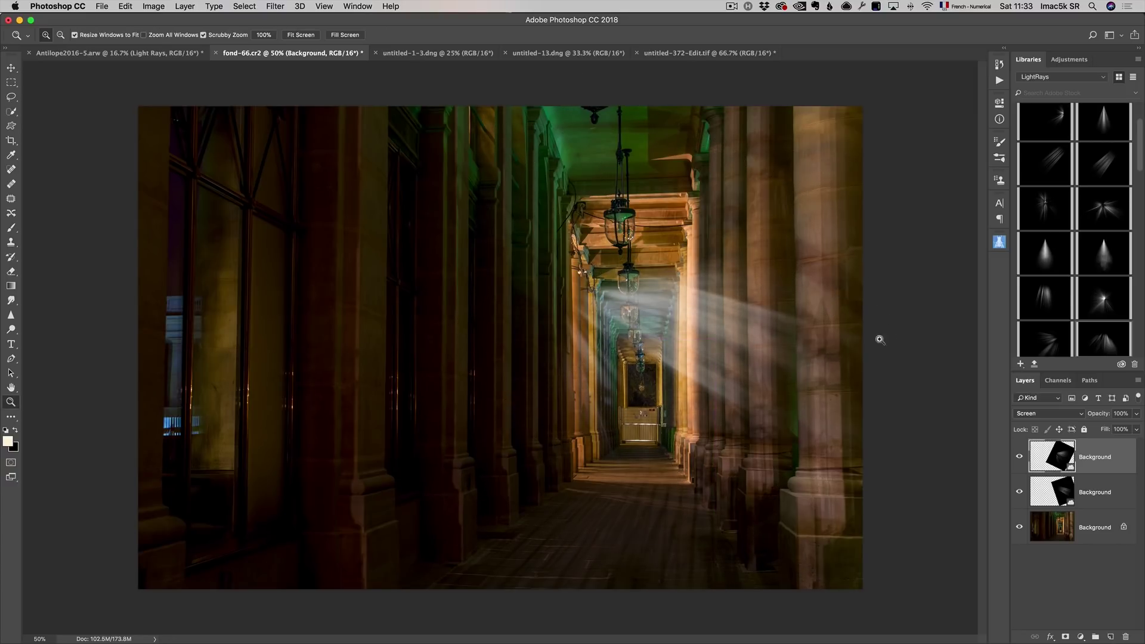
pyautogui.moveTo(1113, 465); pyautogui.dragTo(1126, 637)
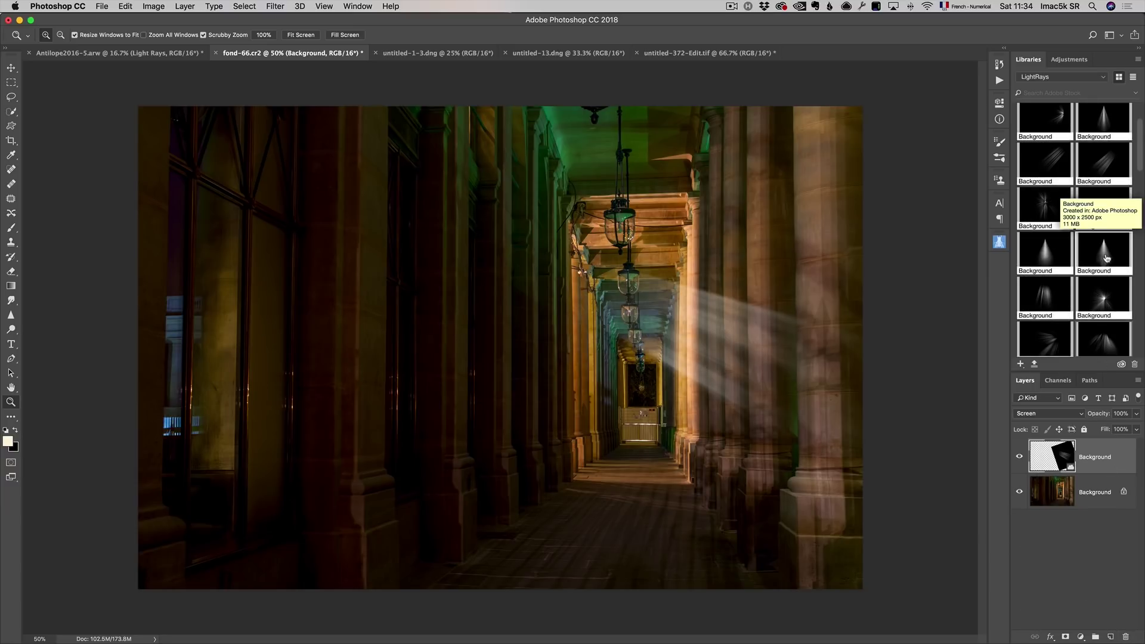
# Place the dusty cone-shaped ray on the corridor photo, rotate it about -65.2°, widen the cone and reposition it across the columns
pyautogui.moveTo(1105, 260); pyautogui.dragTo(788, 261)
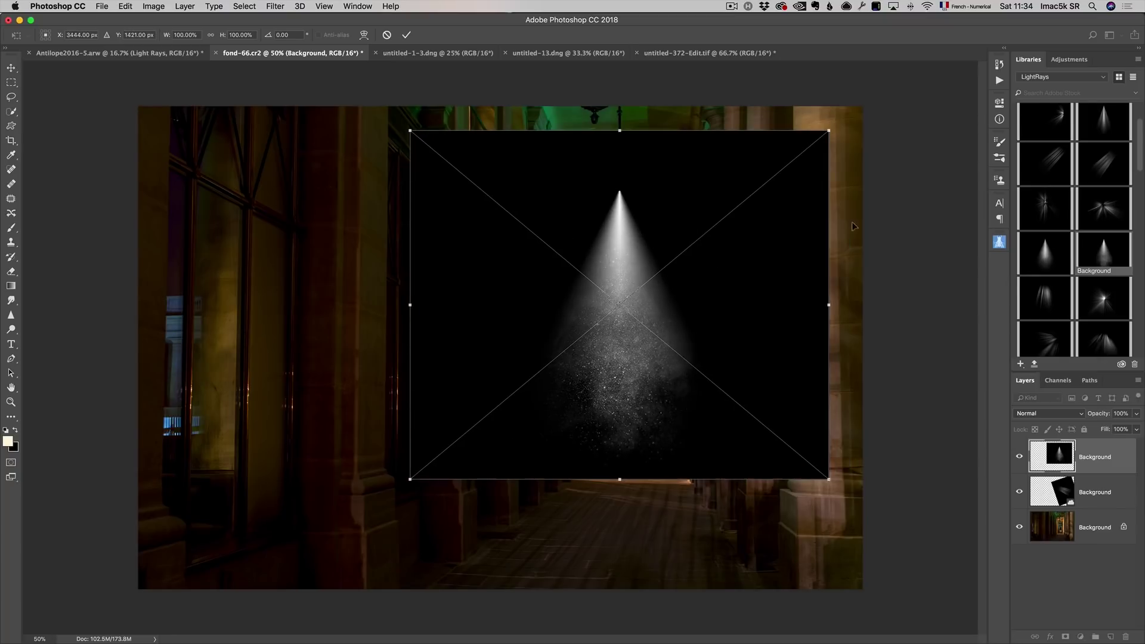
pyautogui.moveTo(872, 198); pyautogui.dragTo(653, 21)
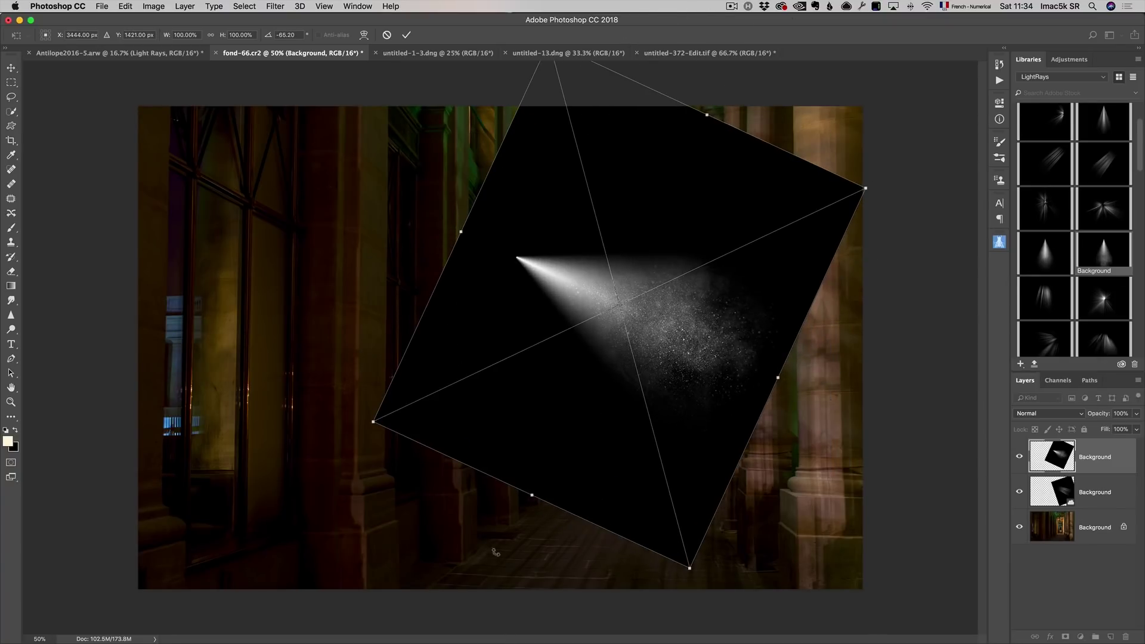
pyautogui.moveTo(535, 493); pyautogui.dragTo(470, 521)
pyautogui.moveTo(673, 307); pyautogui.dragTo(705, 213)
pyautogui.press('Return')
pyautogui.press('z')
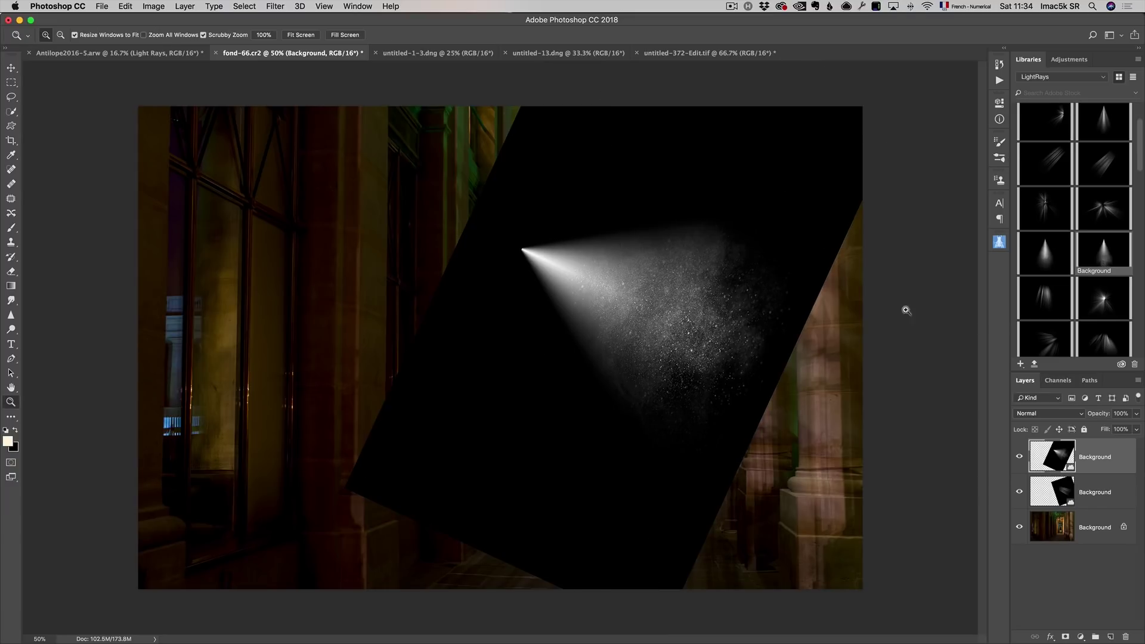
# Set the dusty cone layer to Screen, add a layer mask and paint out its bright source point and the spill on the near columns
pyautogui.click(1042, 416)
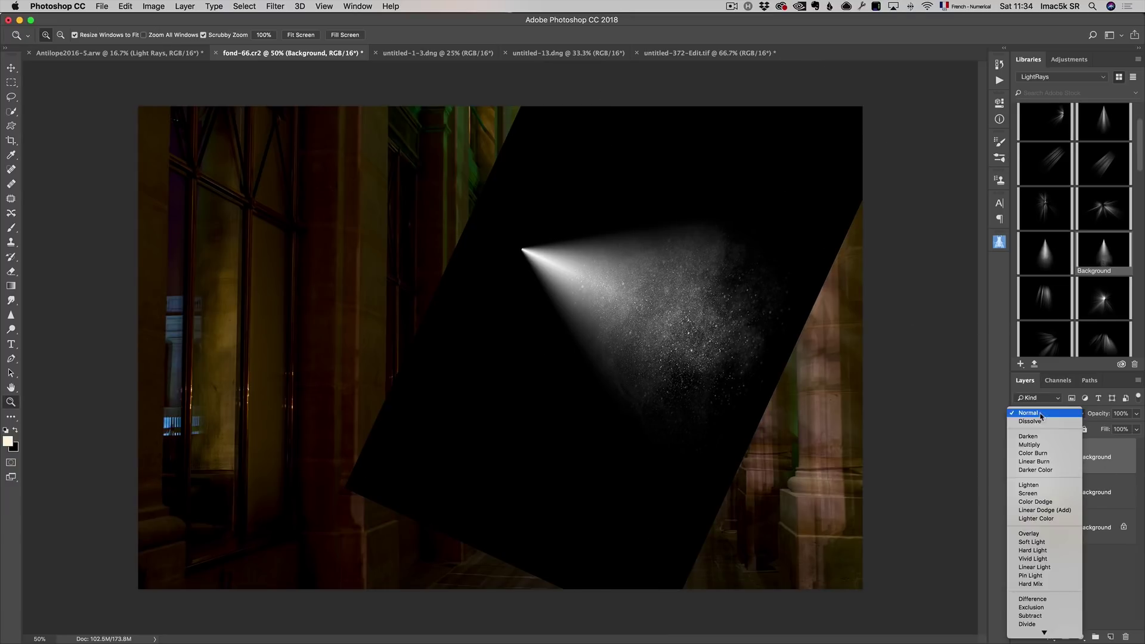
pyautogui.click(1041, 494)
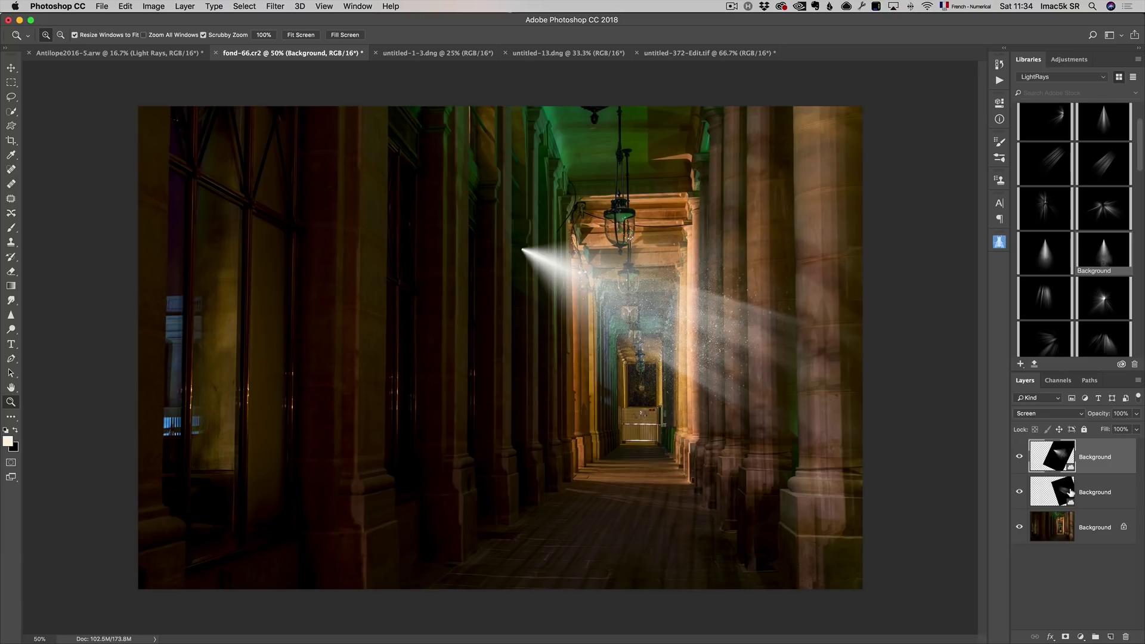
pyautogui.click(1066, 637)
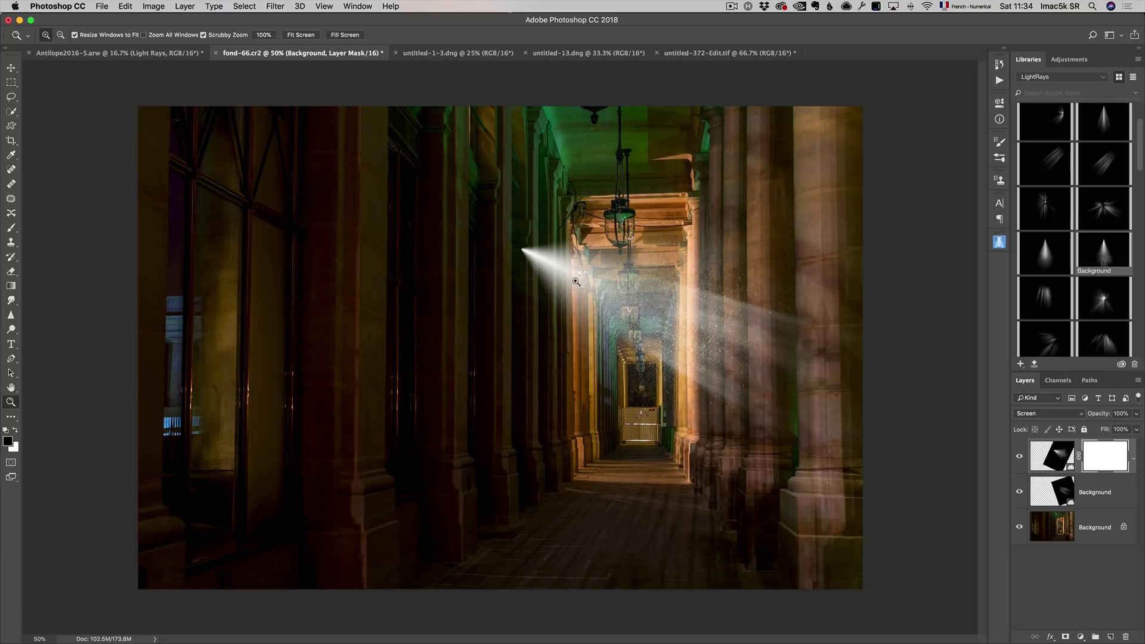
pyautogui.press('b')
pyautogui.moveTo(504, 225)
pyautogui.mouseDown()
pyautogui.moveTo(493, 242)
pyautogui.moveTo(514, 293)
pyautogui.moveTo(516, 263)
pyautogui.moveTo(519, 396)
pyautogui.moveTo(531, 391)
pyautogui.mouseUp()
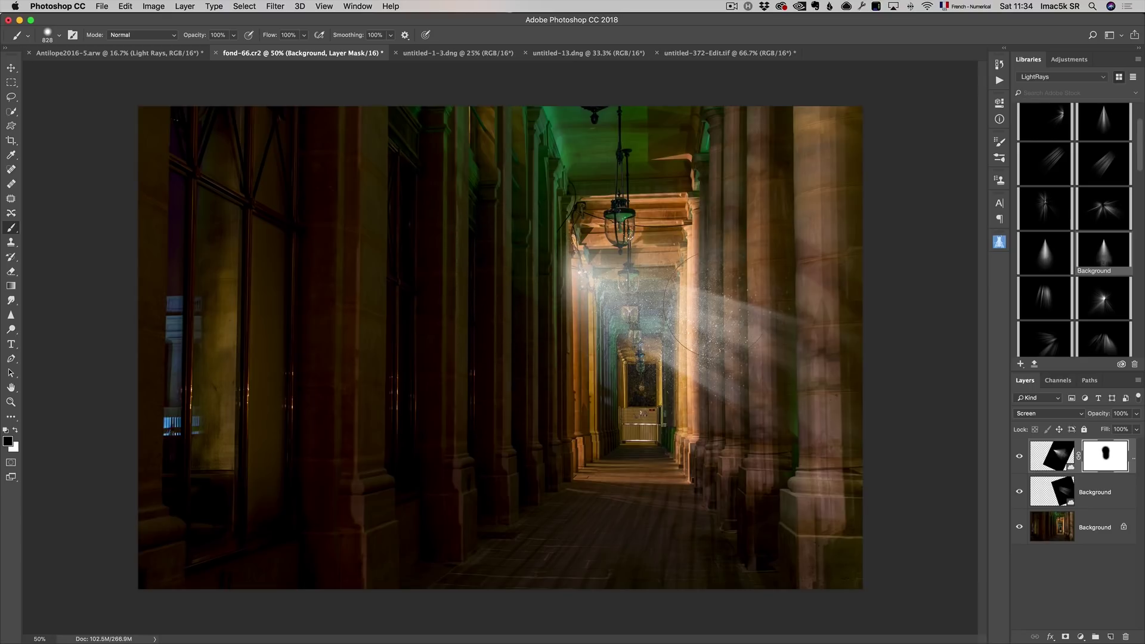
pyautogui.moveTo(770, 280); pyautogui.dragTo(745, 334)
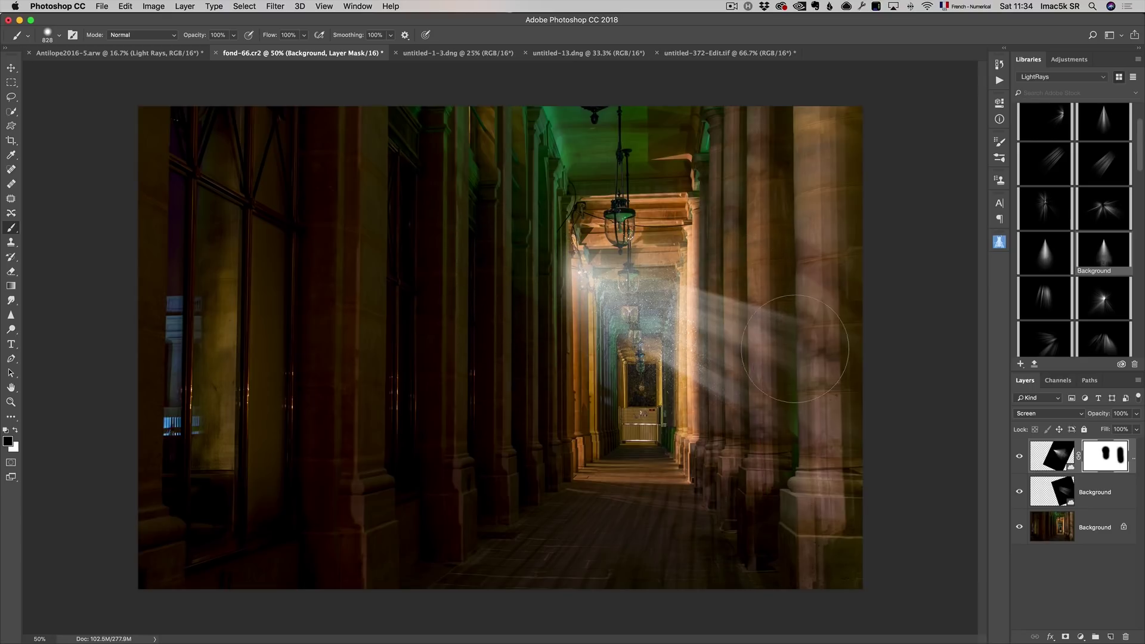
pyautogui.moveTo(835, 577)
pyautogui.mouseDown()
pyautogui.moveTo(844, 524)
pyautogui.moveTo(856, 549)
pyautogui.mouseUp()
# Place the parallel-streak ray on the corridor, scale it to about 123%, rotate it about -123° and set its blend mode to Screen
pyautogui.scroll(2, 1109, 310)
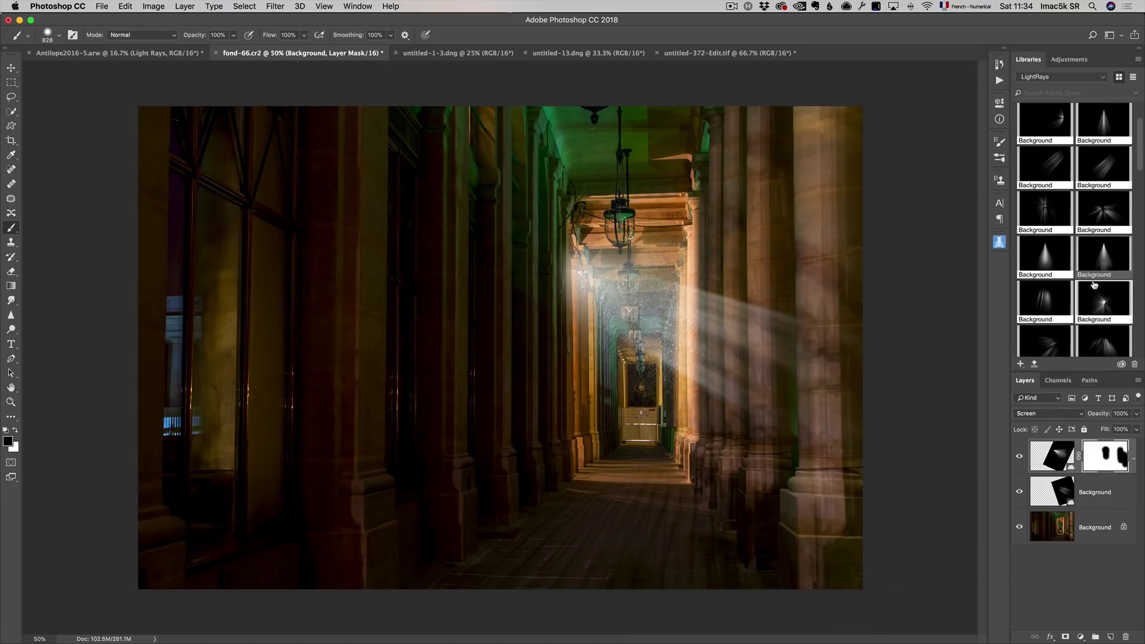
pyautogui.moveTo(1103, 173); pyautogui.dragTo(506, 464)
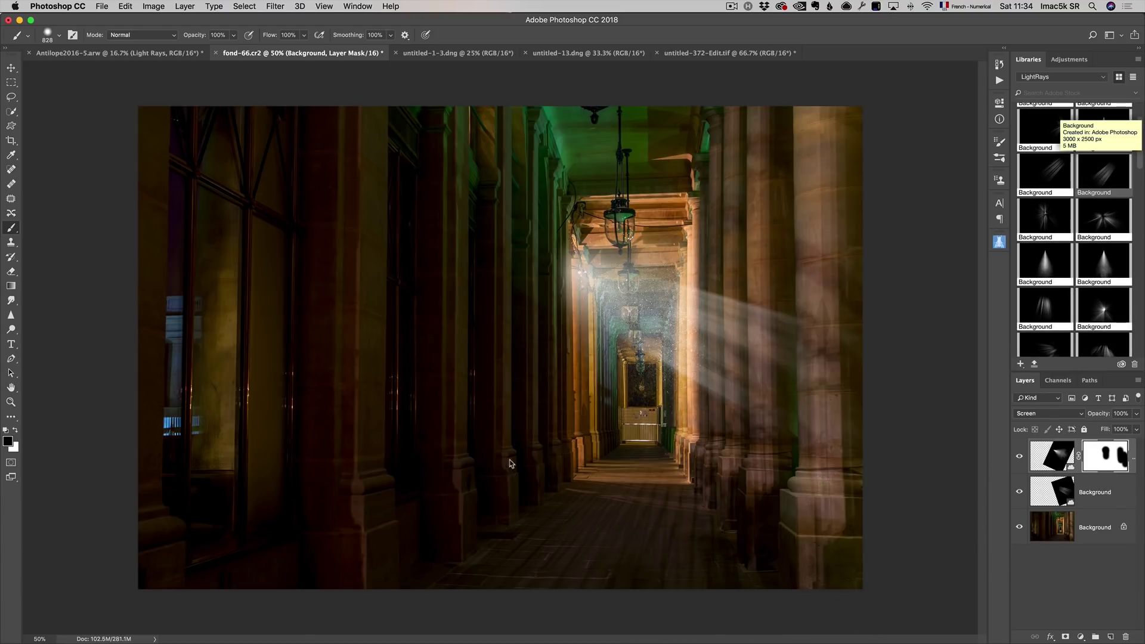
pyautogui.moveTo(776, 442); pyautogui.dragTo(513, 66)
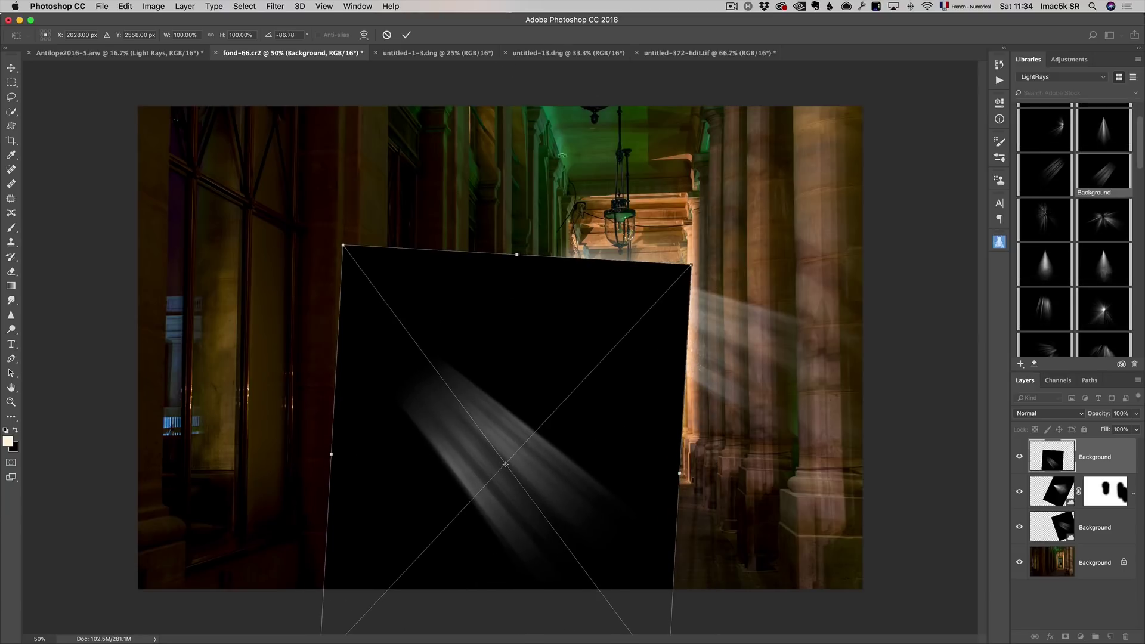
pyautogui.moveTo(715, 409); pyautogui.dragTo(643, 296)
pyautogui.moveTo(567, 411); pyautogui.dragTo(668, 192)
pyautogui.moveTo(582, 517); pyautogui.dragTo(570, 641)
pyautogui.moveTo(652, 474); pyautogui.dragTo(656, 497)
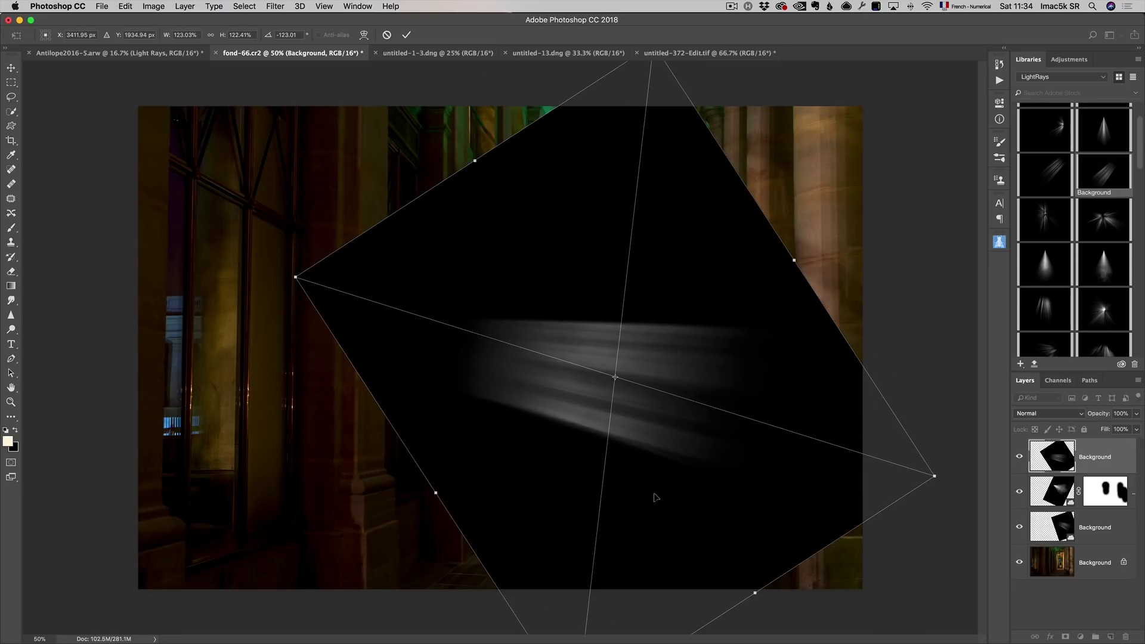
pyautogui.click(1048, 414)
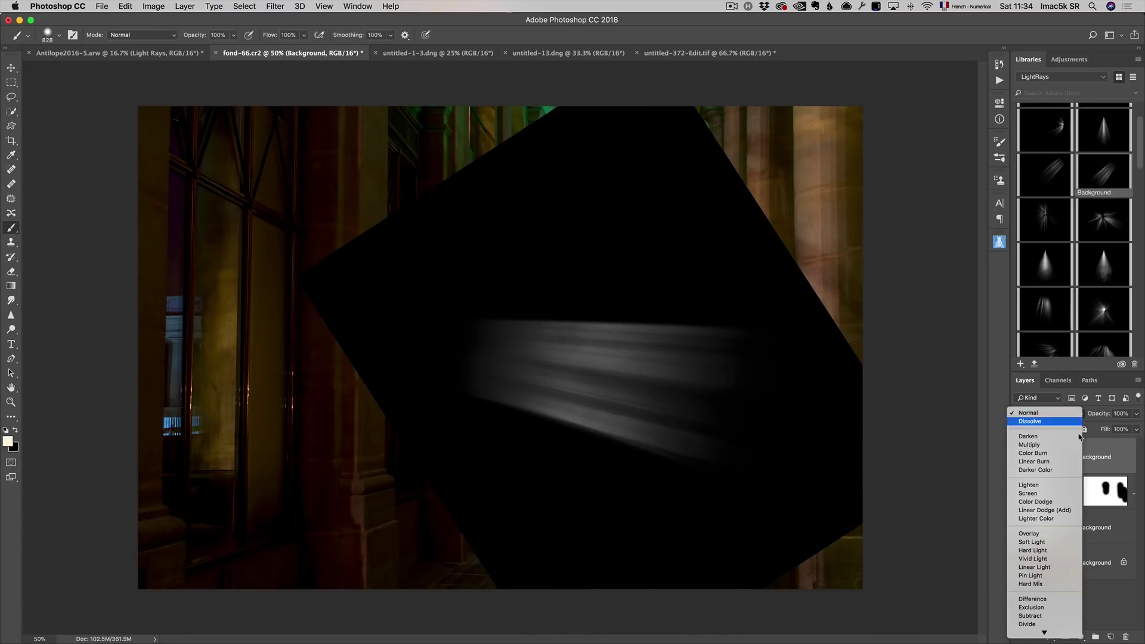
pyautogui.click(1040, 493)
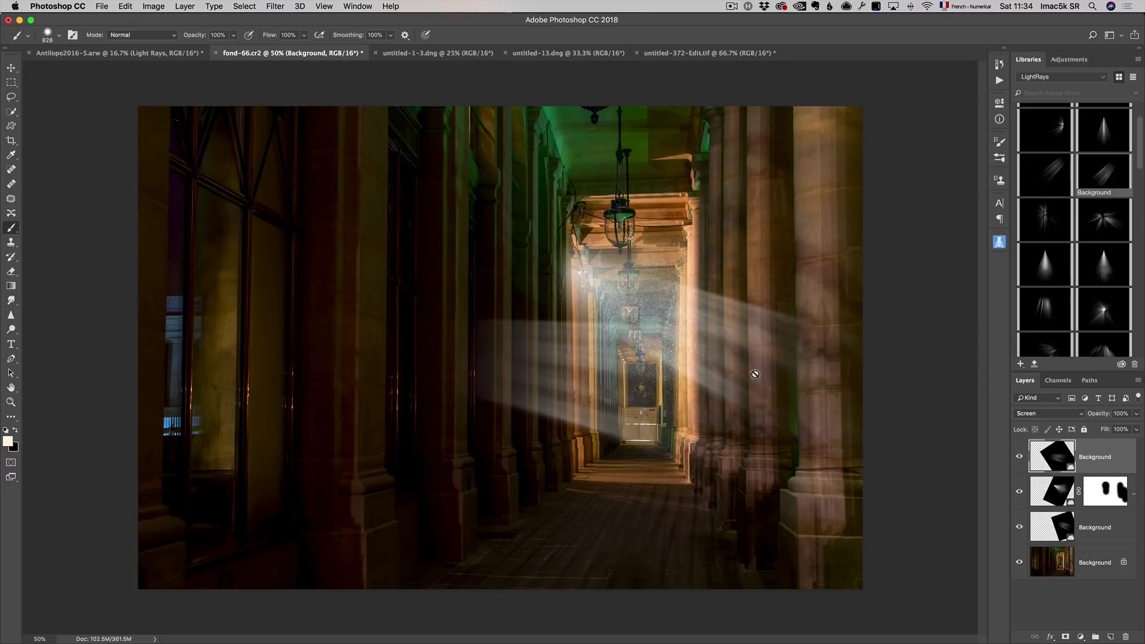
# Rotate the parallel-streak ray to about -101.9° and shift it so its beams follow the dusty cone's direction
pyautogui.hotkey('ctrl', 't')
pyautogui.moveTo(883, 310); pyautogui.dragTo(768, 409)
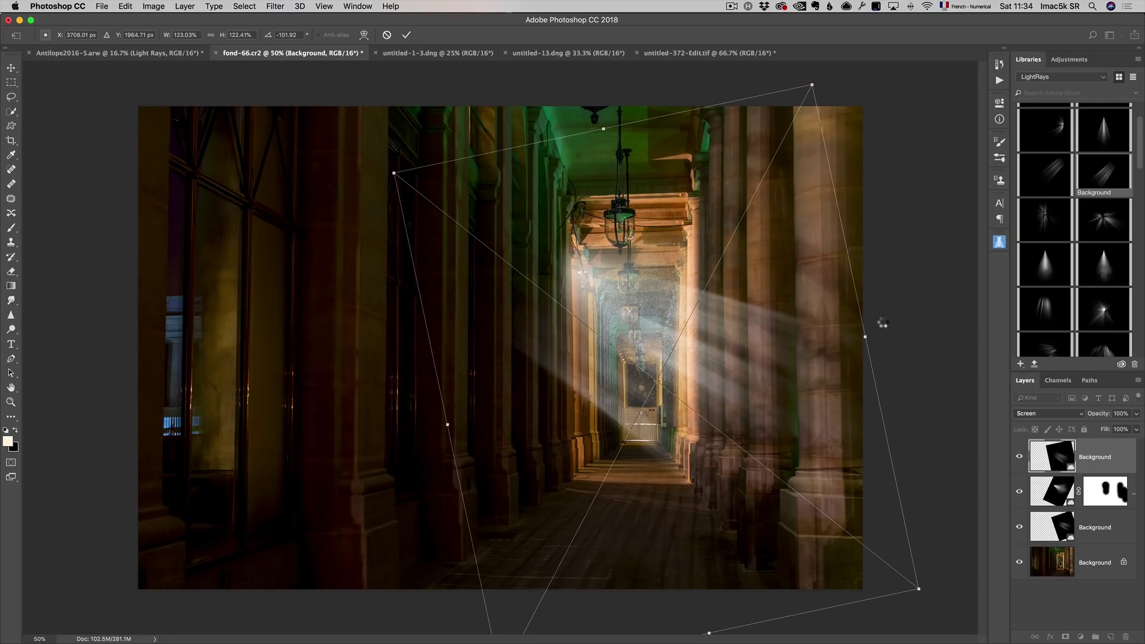
pyautogui.press('Return')
# Add a layer mask to the parallel-streak ray and paint out both ends of its beams in black
pyautogui.press('b')
pyautogui.click(1066, 637)
pyautogui.press('x')
pyautogui.moveTo(513, 313)
pyautogui.mouseDown()
pyautogui.moveTo(515, 424)
pyautogui.moveTo(523, 219)
pyautogui.moveTo(516, 438)
pyautogui.mouseUp()
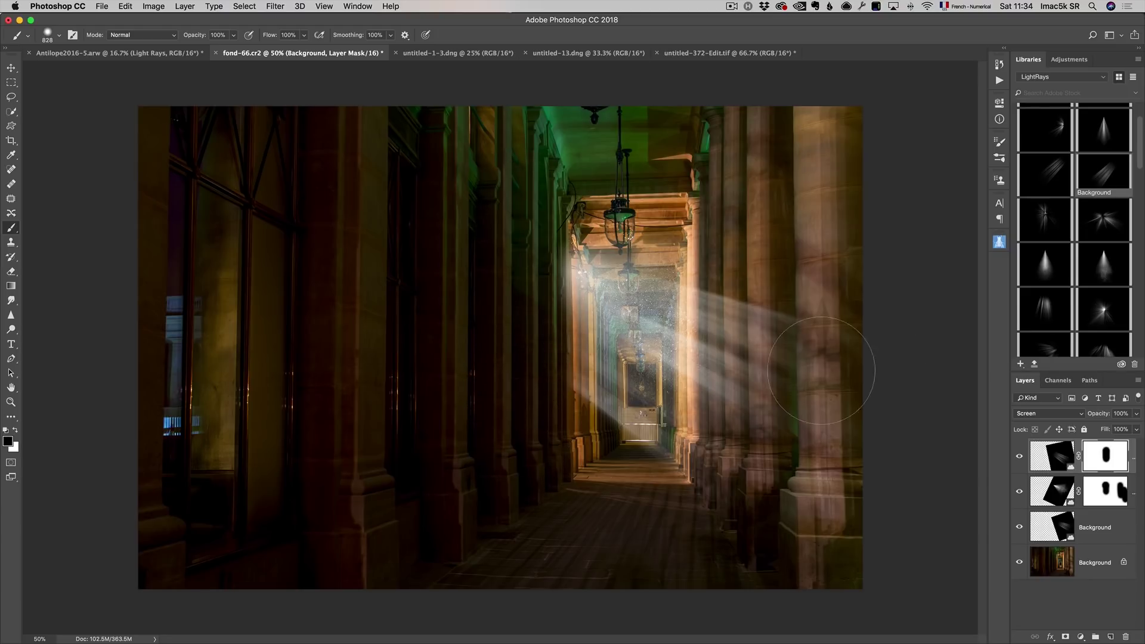
pyautogui.moveTo(754, 376); pyautogui.dragTo(753, 258)
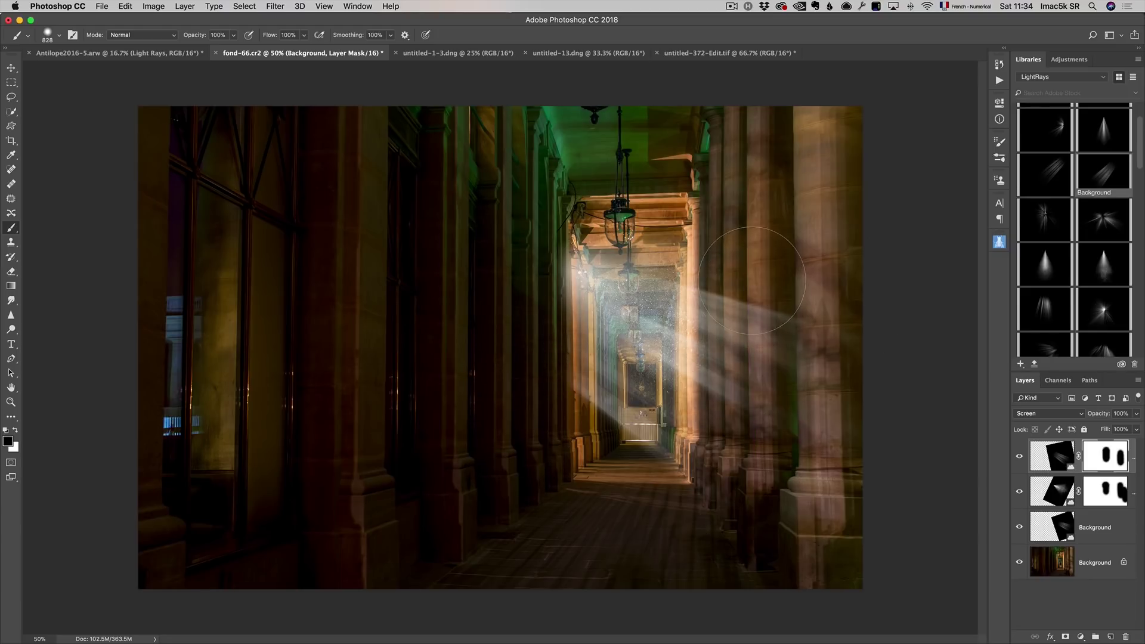
# Add a layer mask to the lowest ray layer and paint out its beams over the near columns
pyautogui.click(1108, 526)
pyautogui.click(1066, 637)
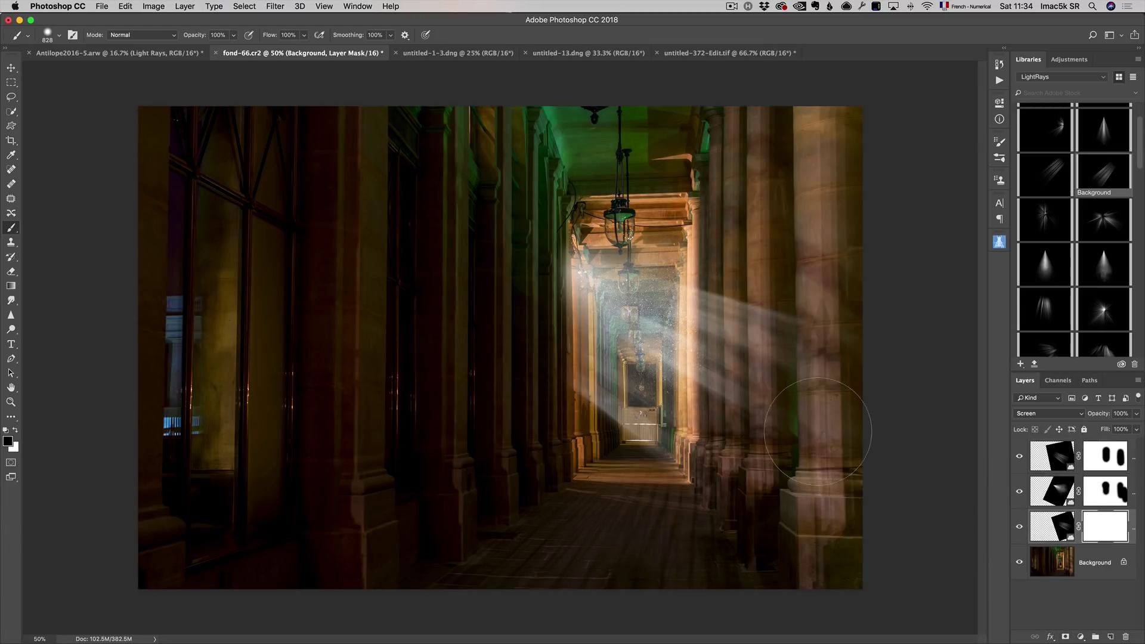
pyautogui.moveTo(796, 262)
pyautogui.mouseDown()
pyautogui.moveTo(775, 391)
pyautogui.moveTo(743, 448)
pyautogui.moveTo(749, 358)
pyautogui.moveTo(770, 386)
pyautogui.mouseUp()
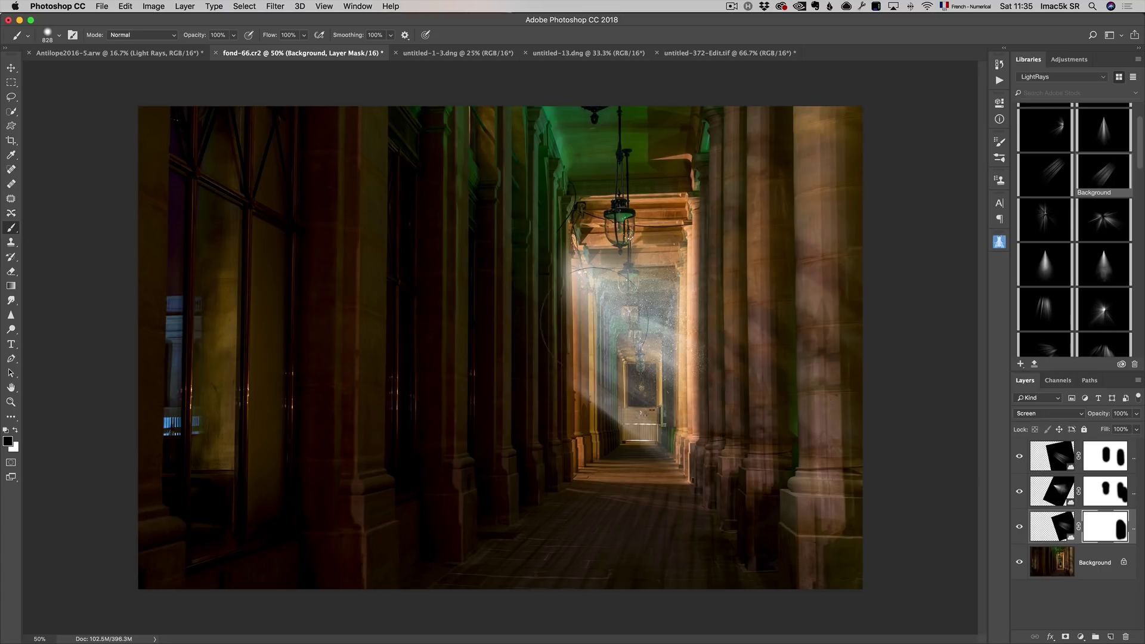
# Try the Dust & Scratches filter on the dusty cone layer with a 3-pixel radius and threshold 0
pyautogui.click(1059, 491)
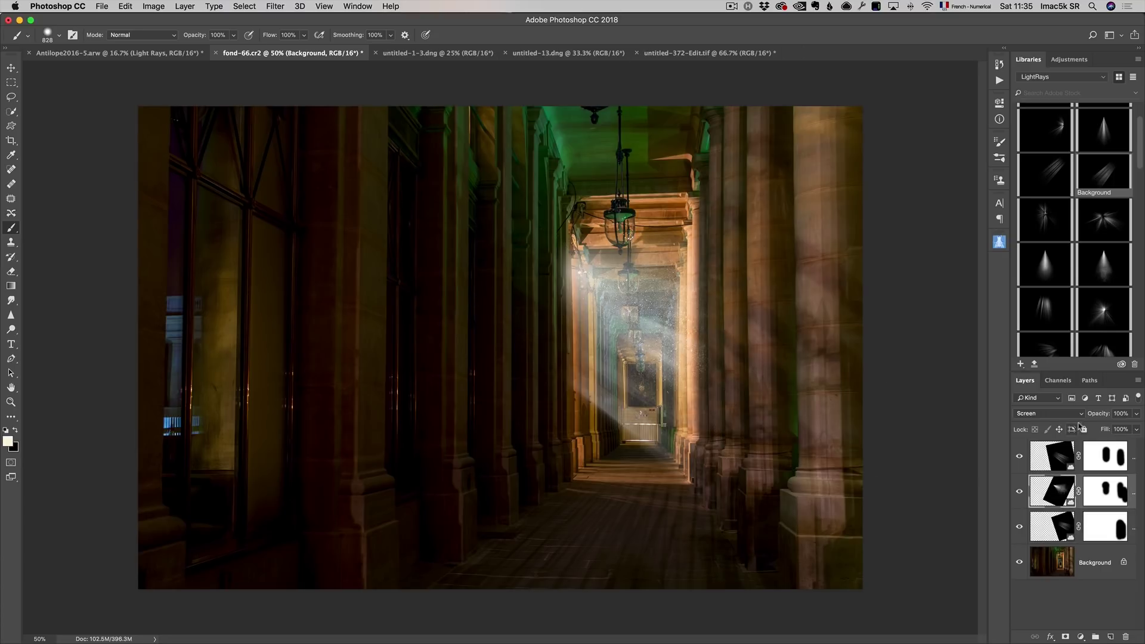
pyautogui.click(668, 345)
pyautogui.click(657, 224)
pyautogui.press('z')
pyautogui.click(644, 379)
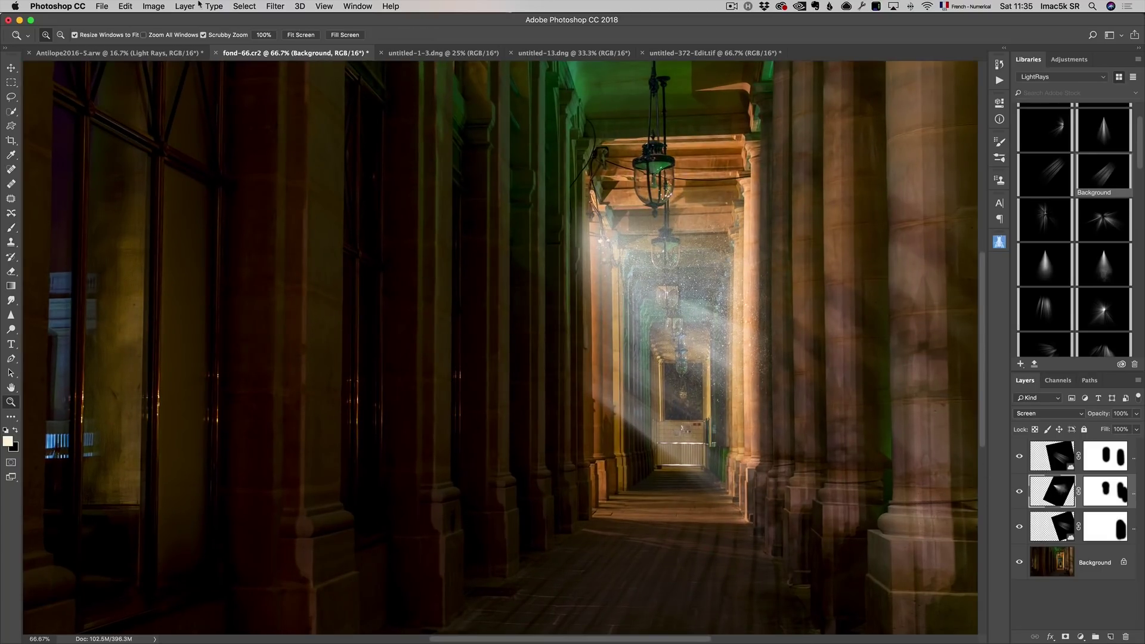
pyautogui.click(284, 8)
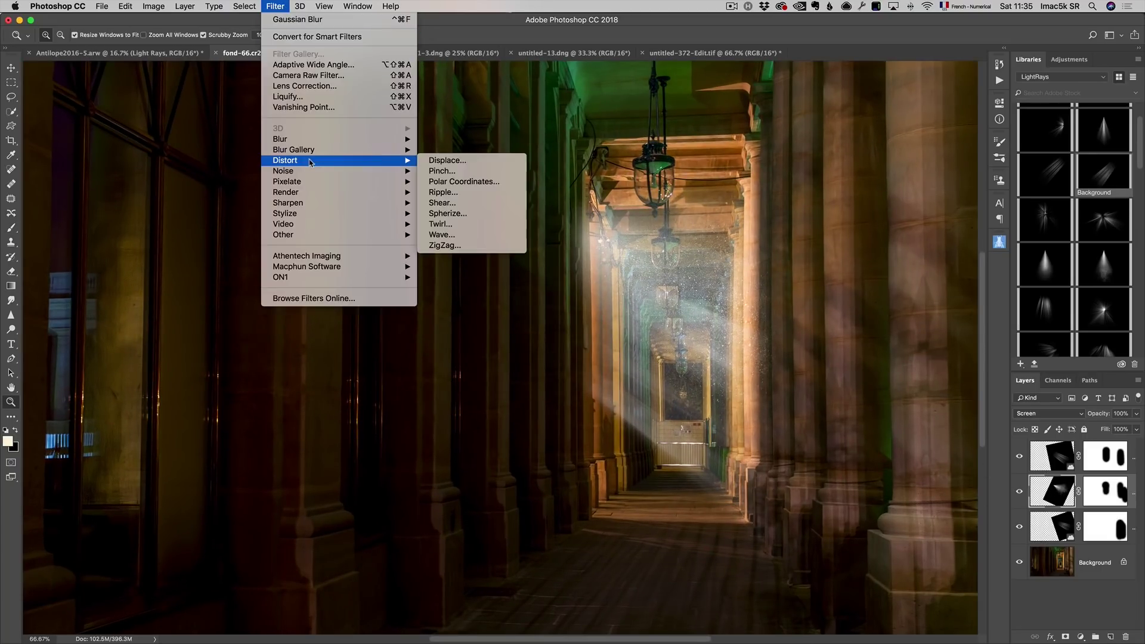
pyautogui.moveTo(320, 177)
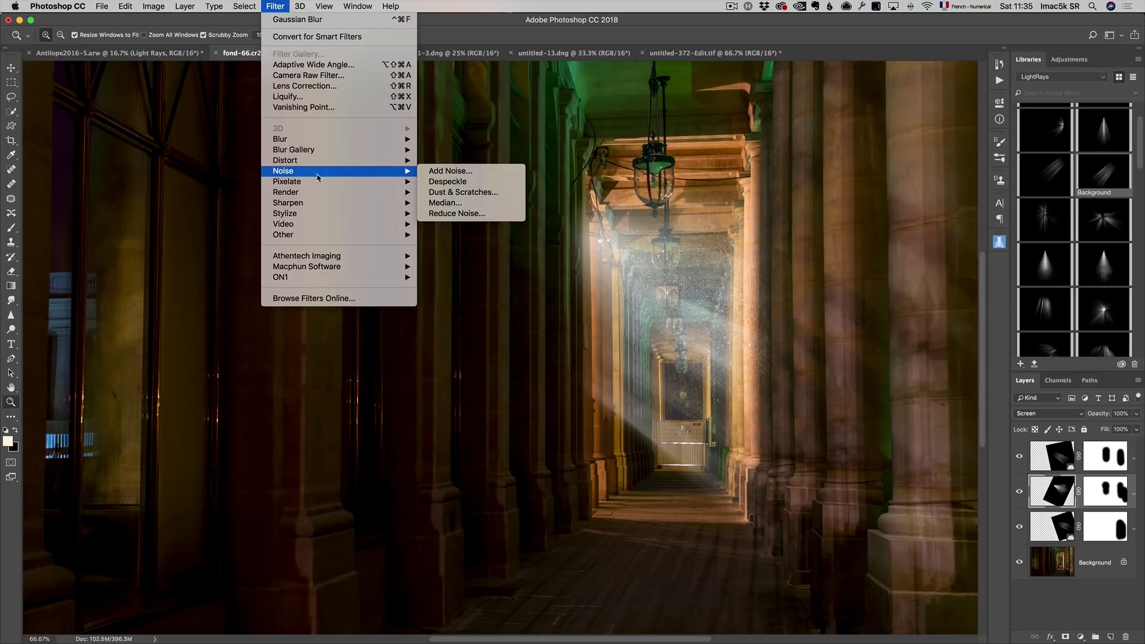
pyautogui.click(437, 194)
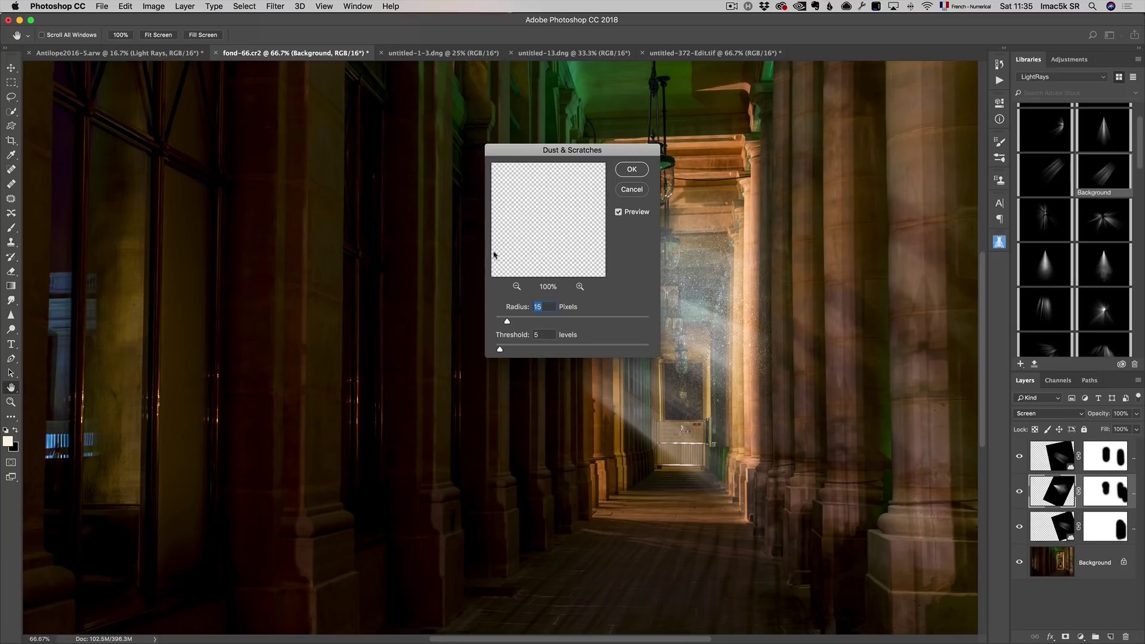
pyautogui.moveTo(539, 150); pyautogui.dragTo(376, 149)
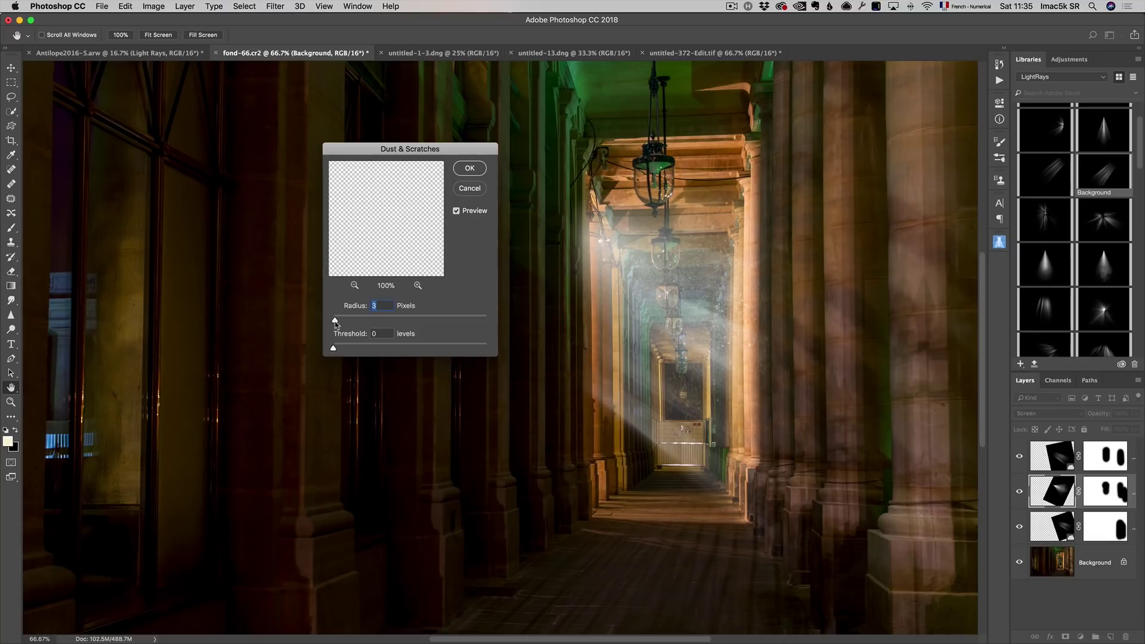
pyautogui.click(469, 187)
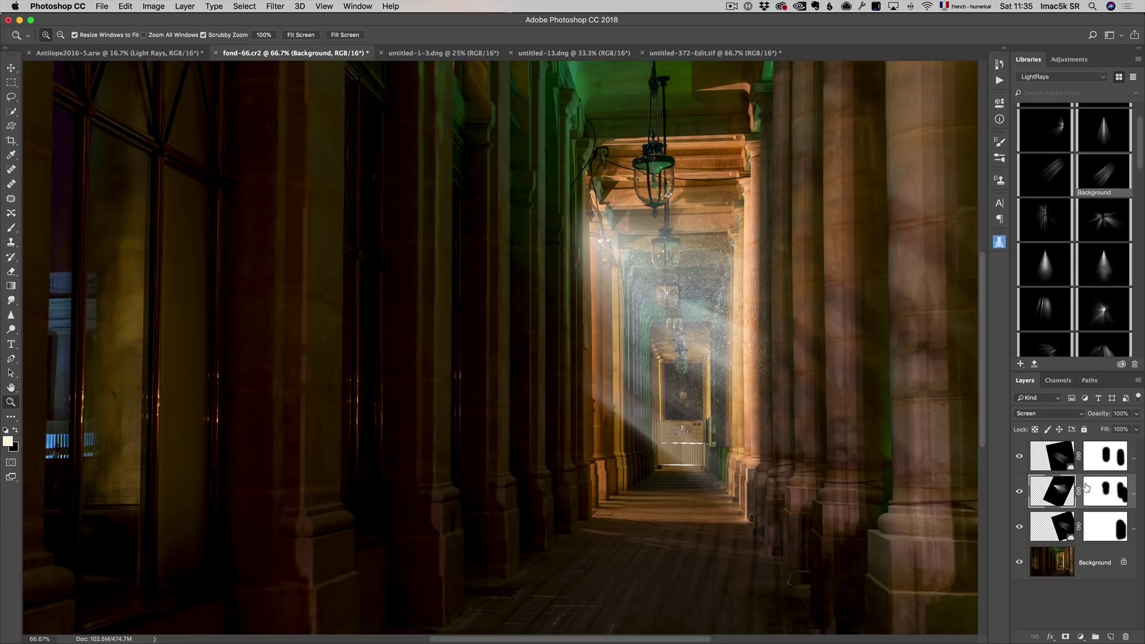
# Soften the dust particles by painting the cone layer's mask with a smaller black brush at 15% opacity
pyautogui.click(1110, 495)
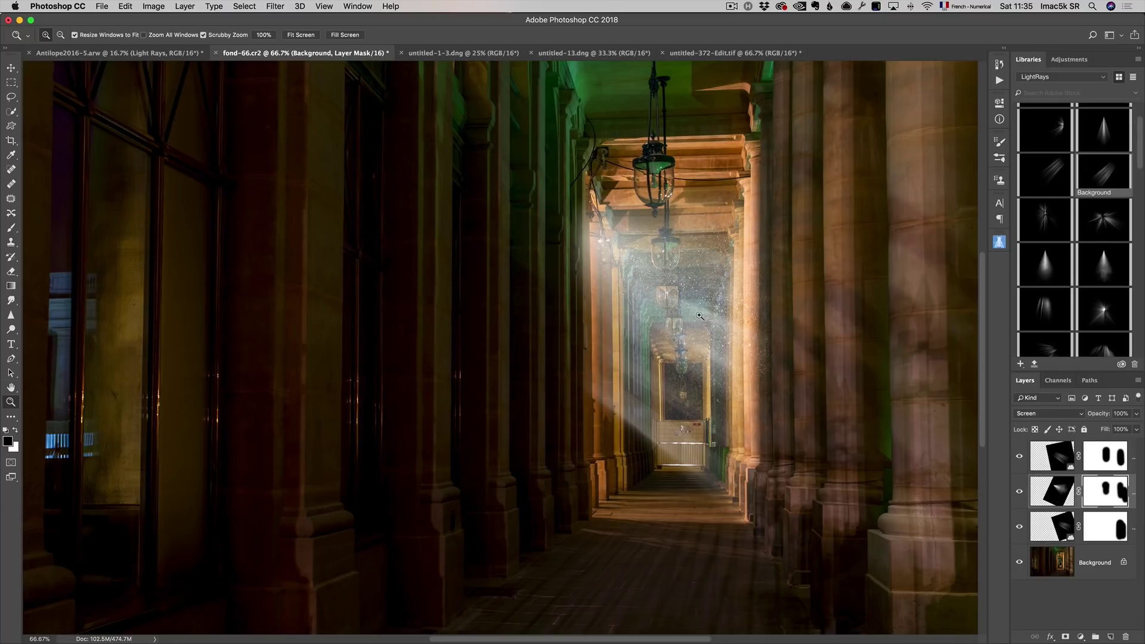
pyautogui.press('b')
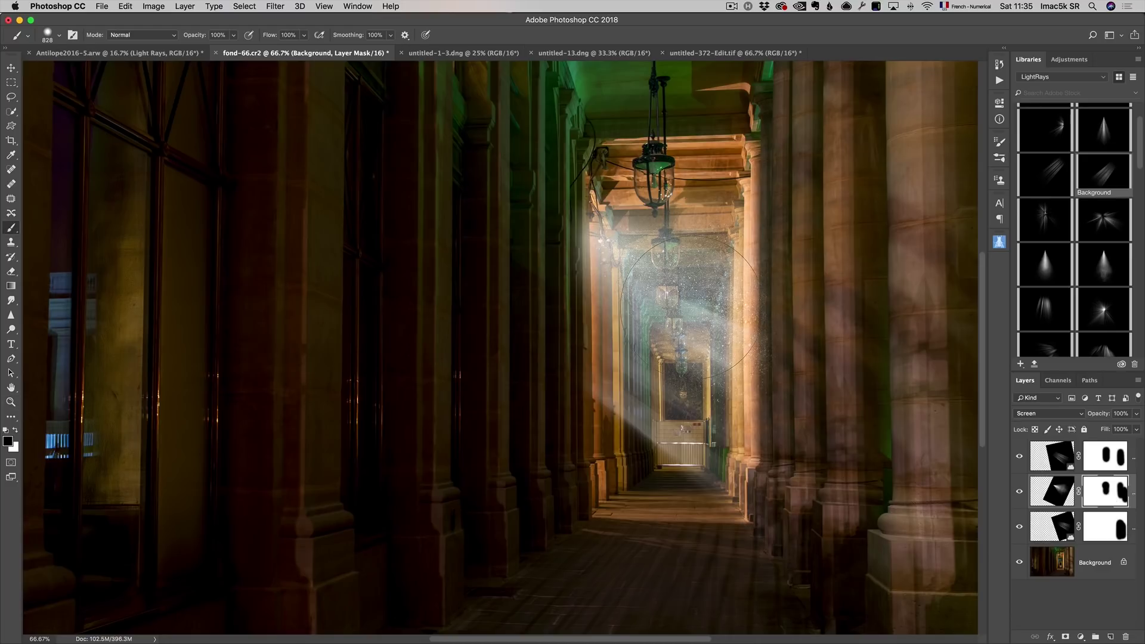
pyautogui.moveTo(198, 38); pyautogui.dragTo(152, 61)
pyautogui.moveTo(683, 292)
pyautogui.mouseDown()
pyautogui.moveTo(616, 310)
pyautogui.moveTo(671, 268)
pyautogui.moveTo(657, 280)
pyautogui.moveTo(681, 328)
pyautogui.mouseUp()
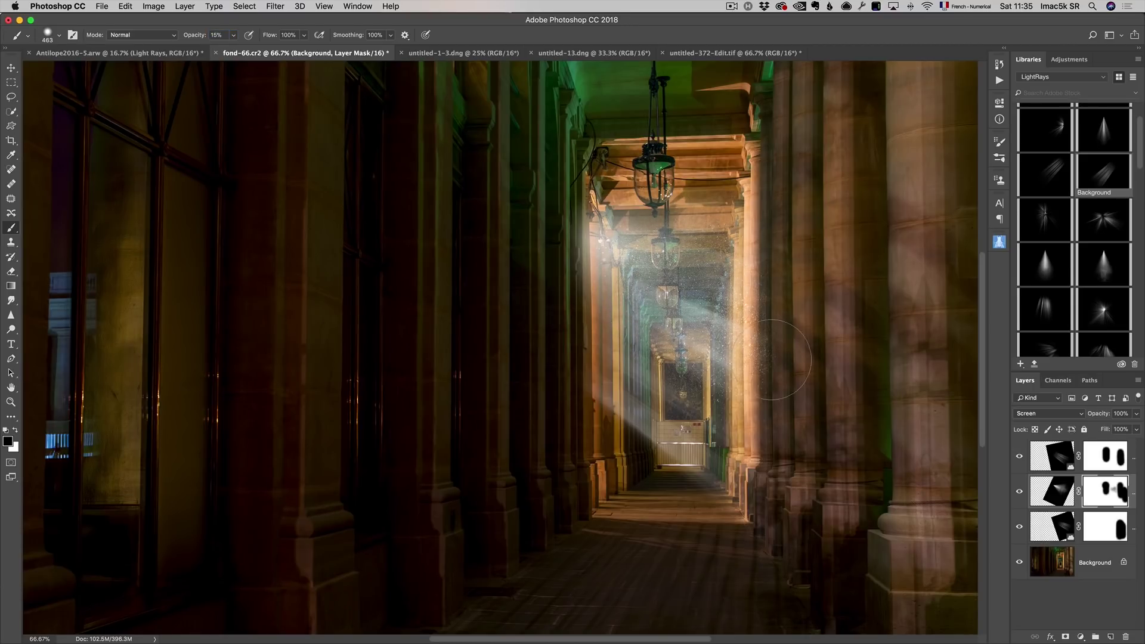
pyautogui.moveTo(609, 250); pyautogui.dragTo(650, 242)
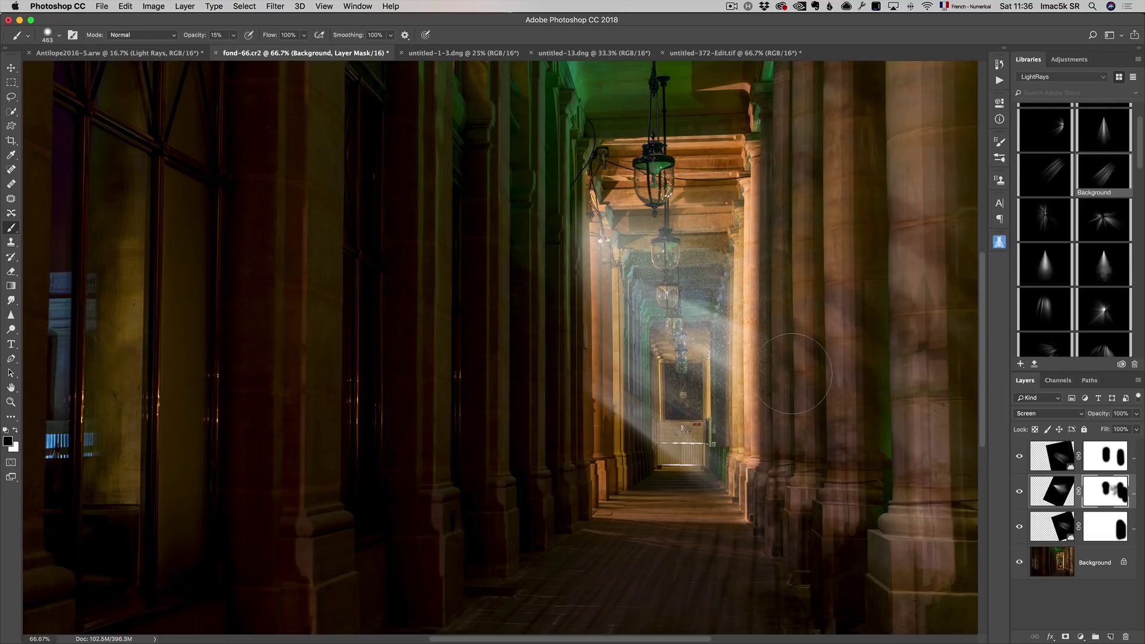
pyautogui.click(1050, 457)
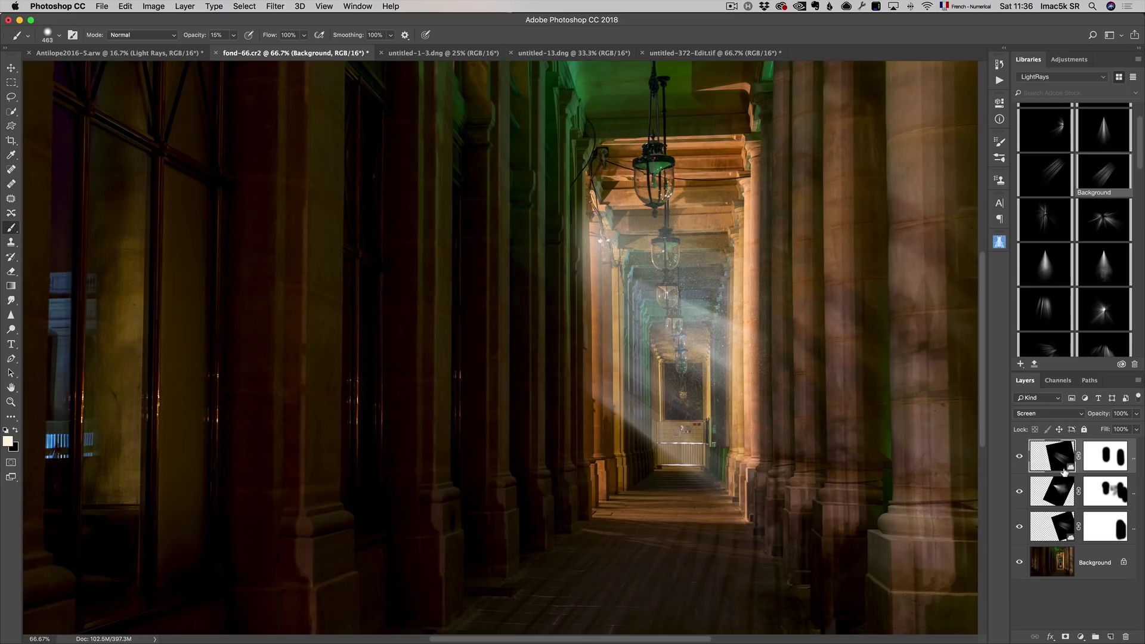
pyautogui.click(1050, 530)
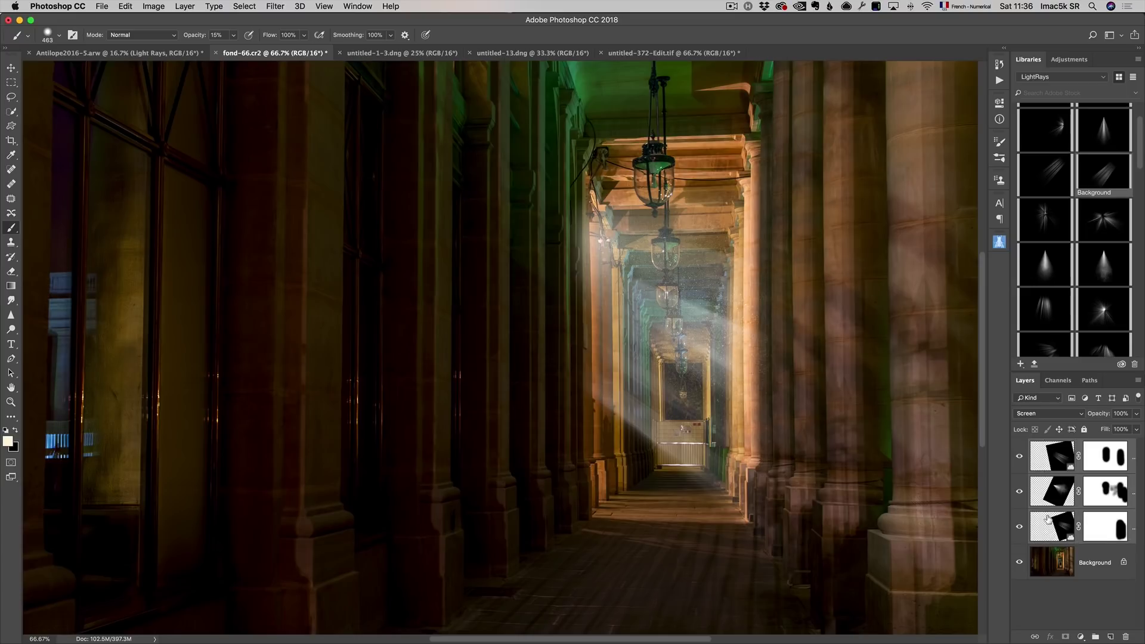
pyautogui.rightClick(1048, 464)
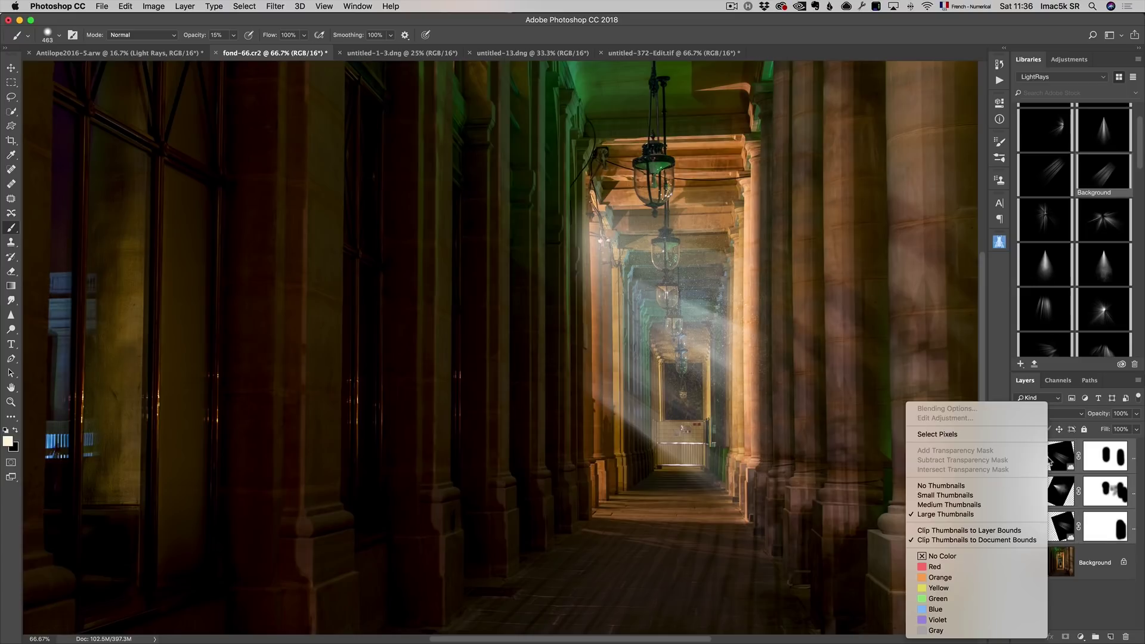
pyautogui.click(1091, 465)
pyautogui.rightClick(1091, 464)
pyautogui.rightClick(1027, 447)
pyautogui.press('Escape')
# Select the three masked light ray layers and merge them into a single layer
pyautogui.click(1053, 499)
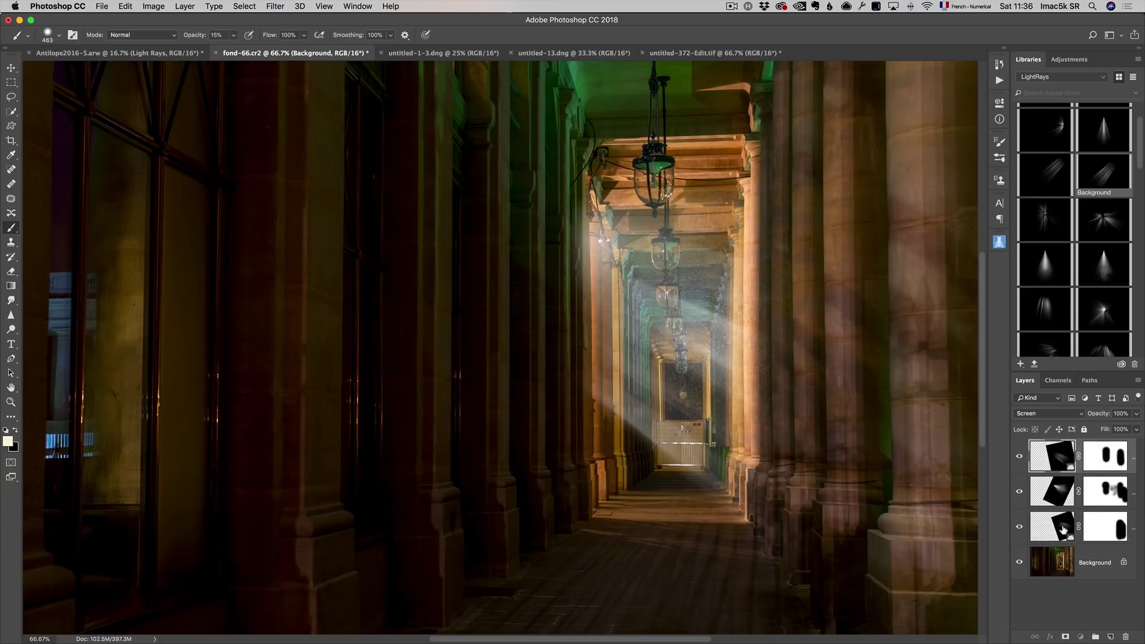
pyautogui.moveTo(1064, 529); pyautogui.dragTo(1110, 532)
pyautogui.rightClick(1103, 527)
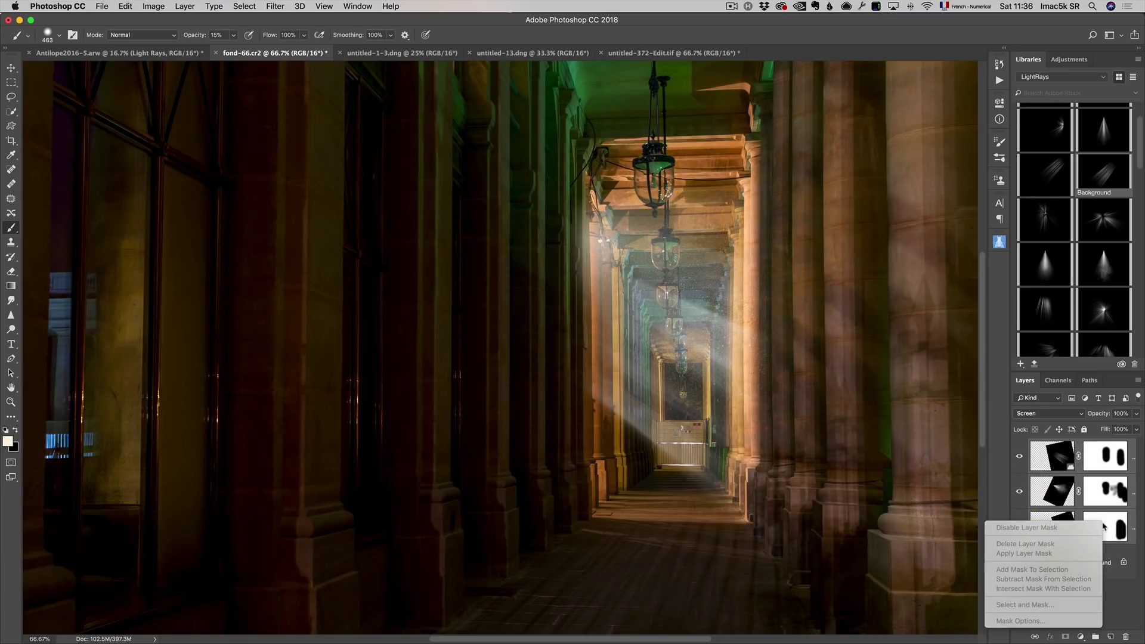
pyautogui.rightClick(1077, 504)
pyautogui.click(1049, 492)
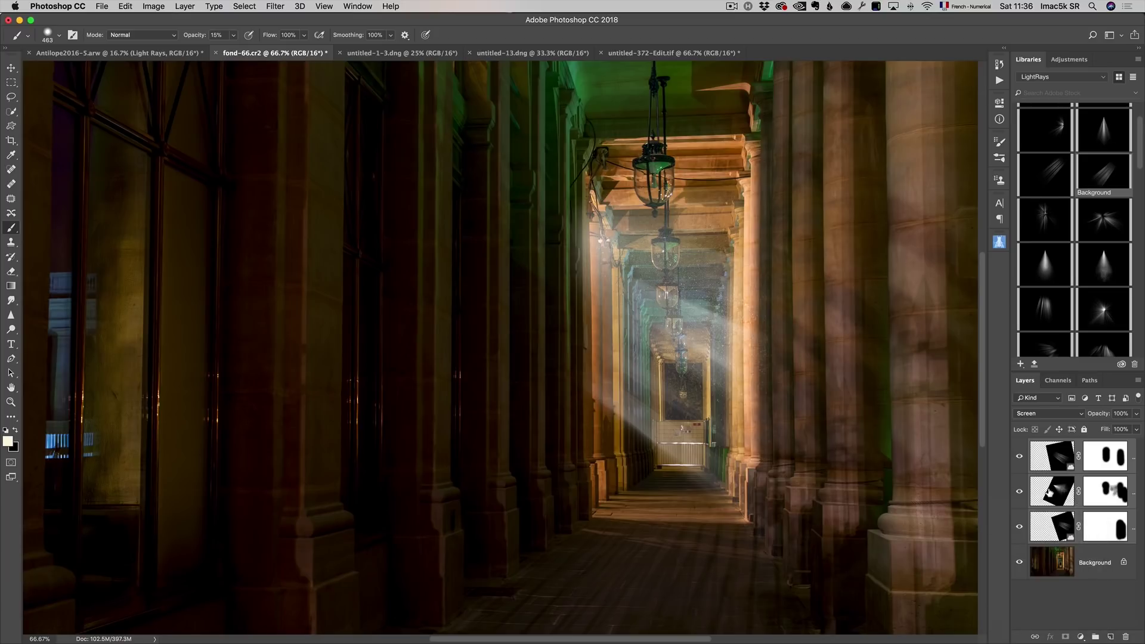
pyautogui.press('super+e')
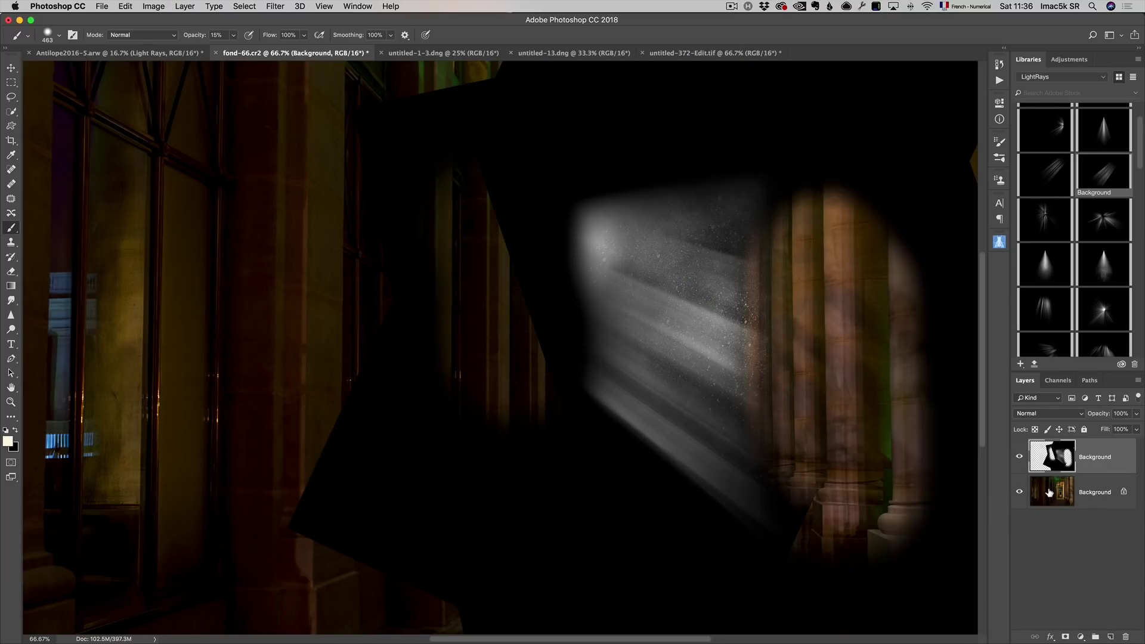
# Set the merged light ray layer's blend mode to Screen
pyautogui.click(1053, 413)
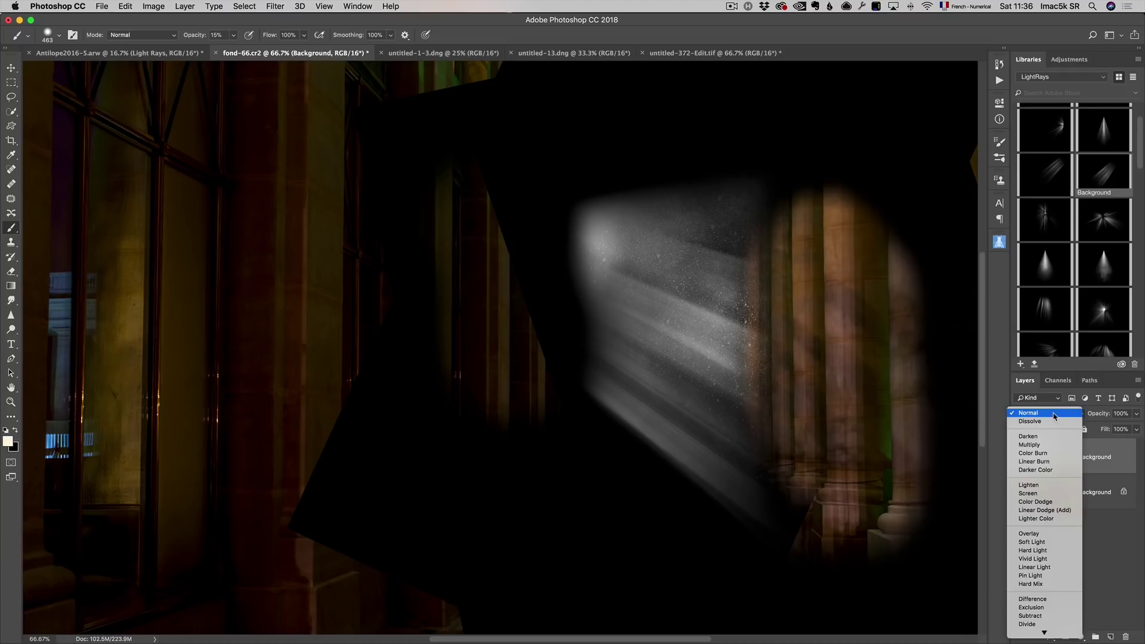
pyautogui.click(1060, 494)
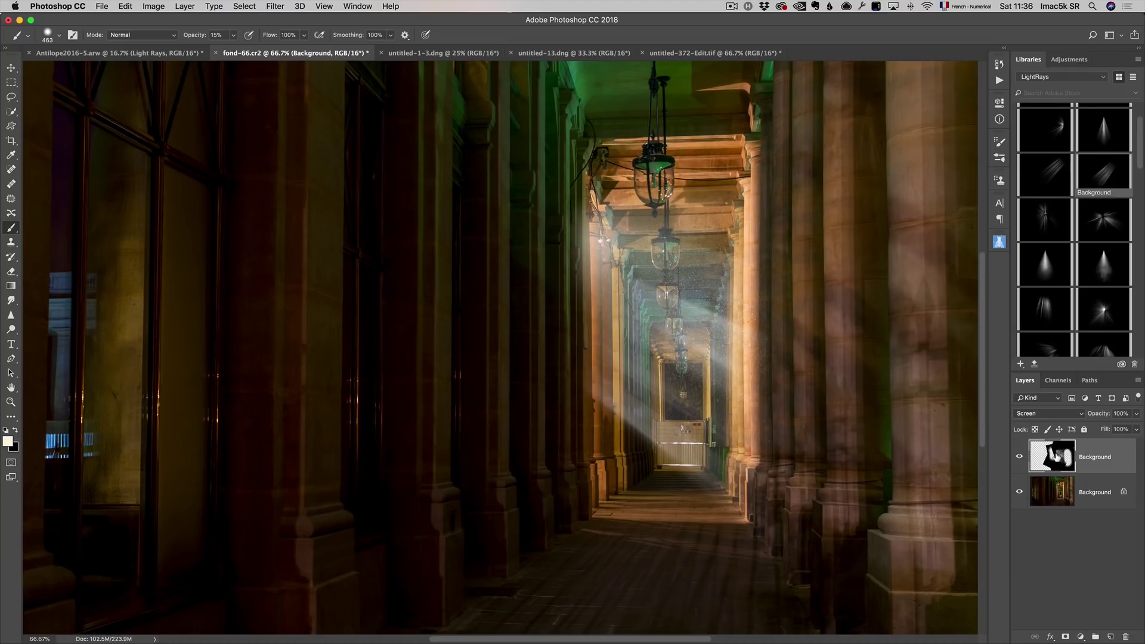
# Try colorizing the merged ray layer with Hue/Saturation, and undo the adjustment
pyautogui.press('super+u')
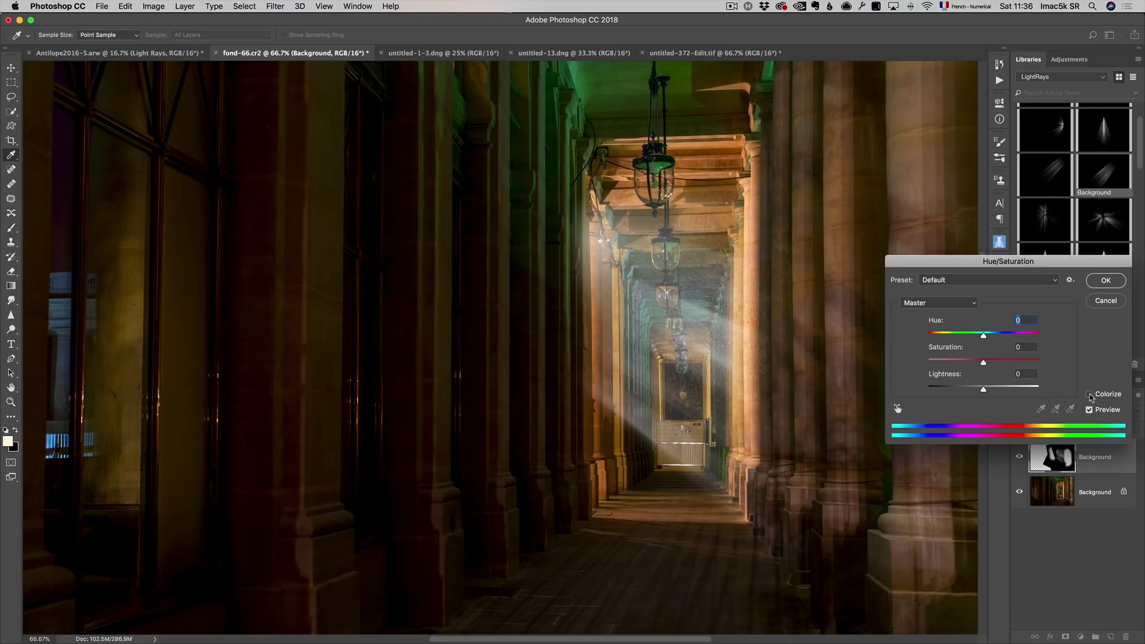
pyautogui.click(1090, 395)
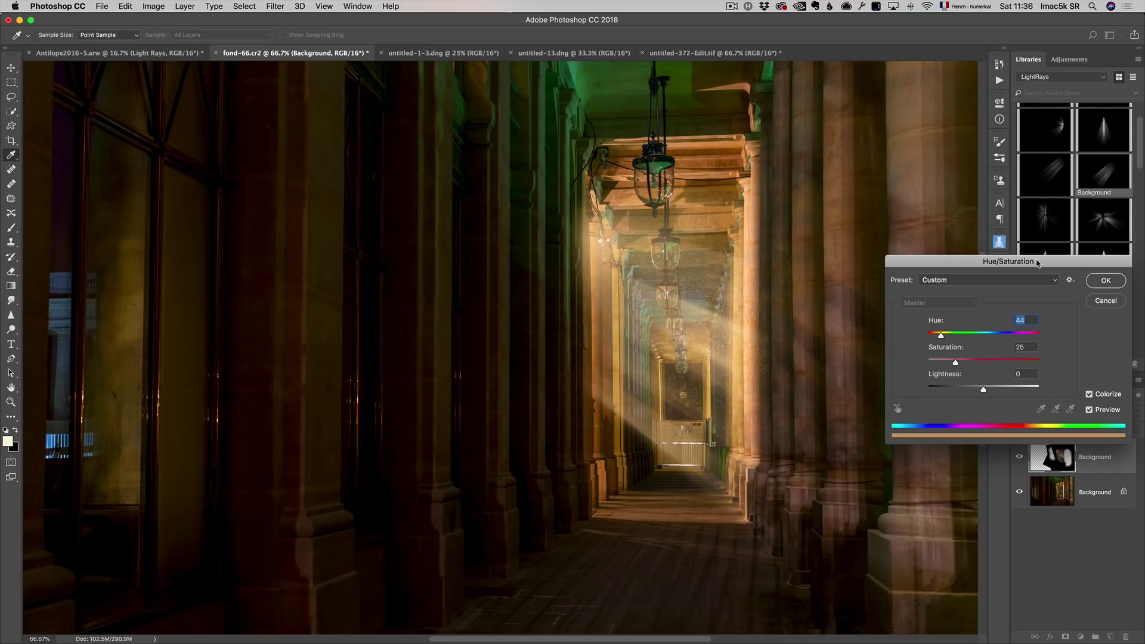
pyautogui.moveTo(1038, 265); pyautogui.dragTo(869, 250)
pyautogui.click(938, 267)
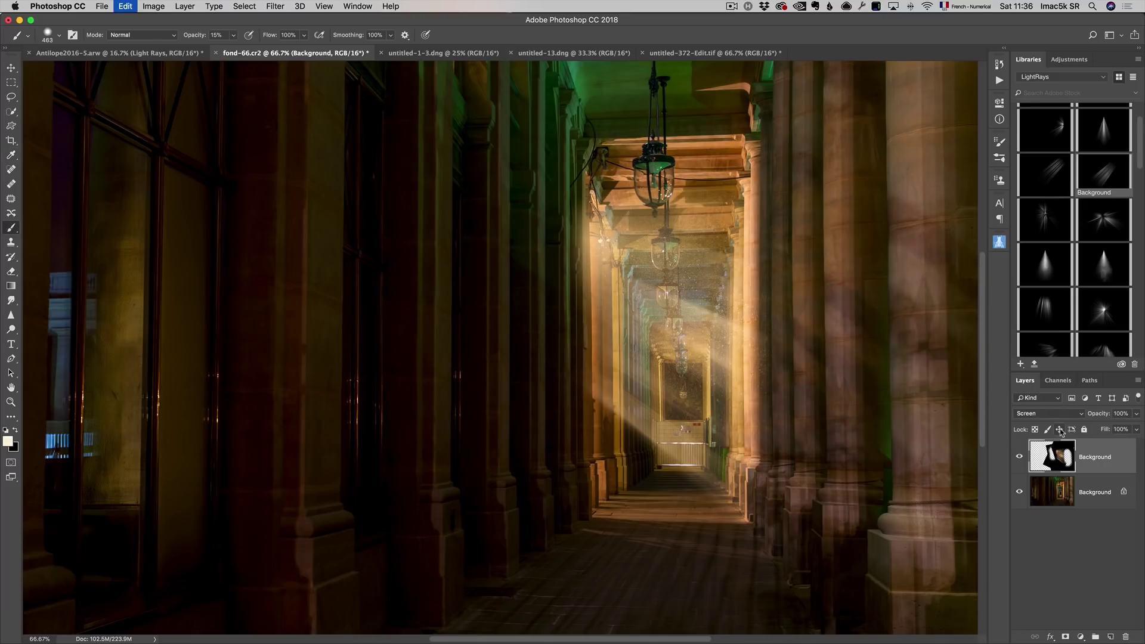
pyautogui.press('super+z')
# Colorize the merged ray layer in a warm yellow with Hue/Saturation and compare the corridor with and without the rays
pyautogui.click(158, 7)
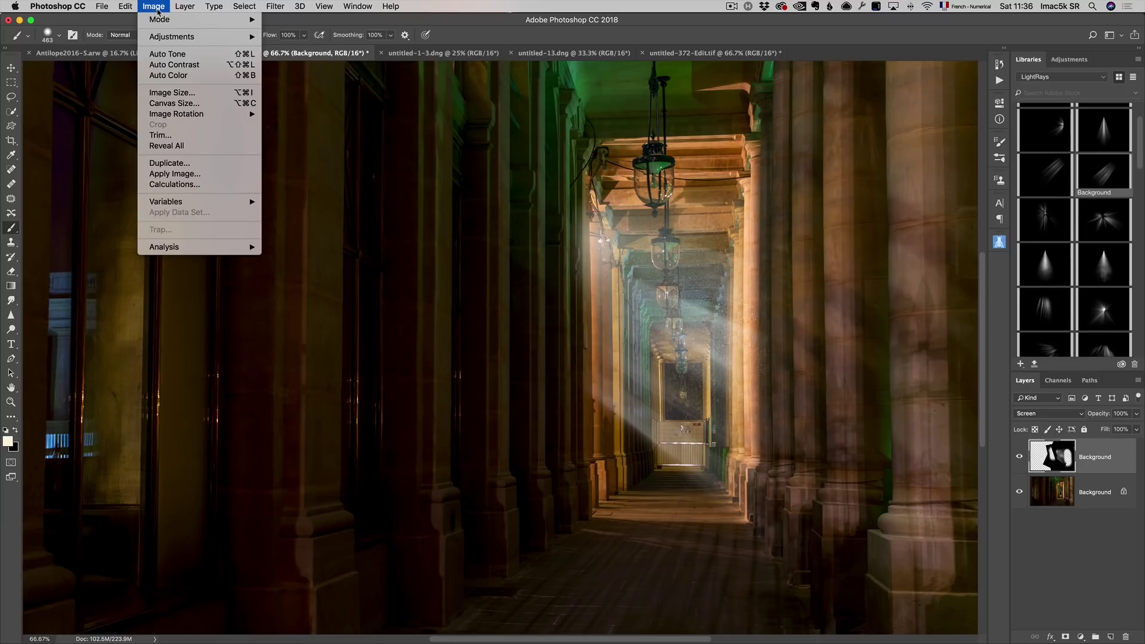
pyautogui.moveTo(179, 37)
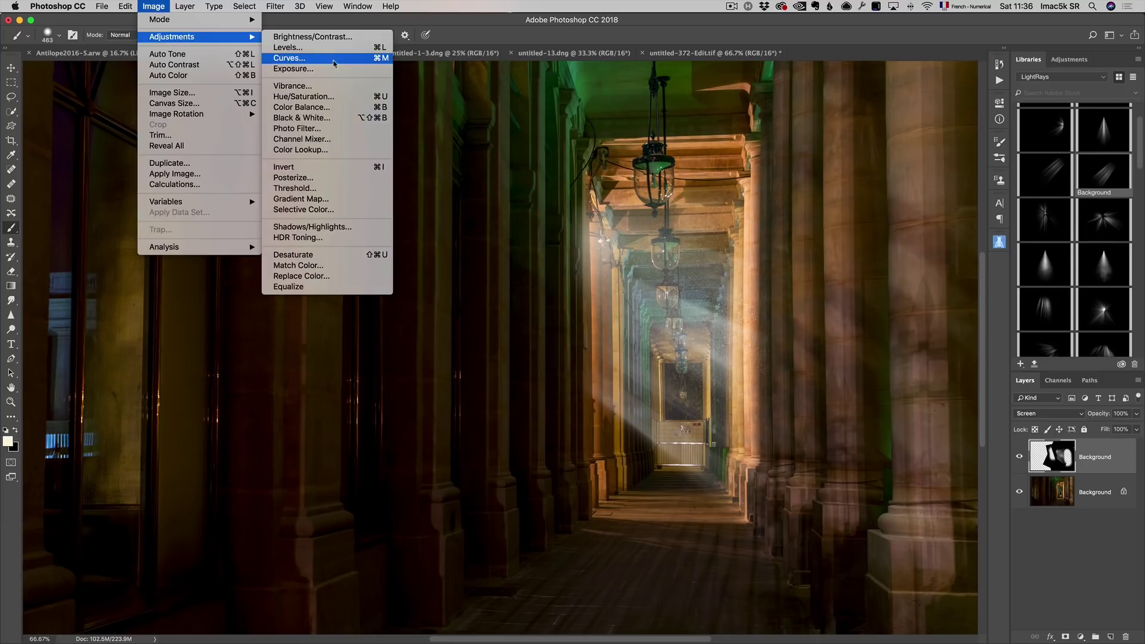
pyautogui.click(375, 98)
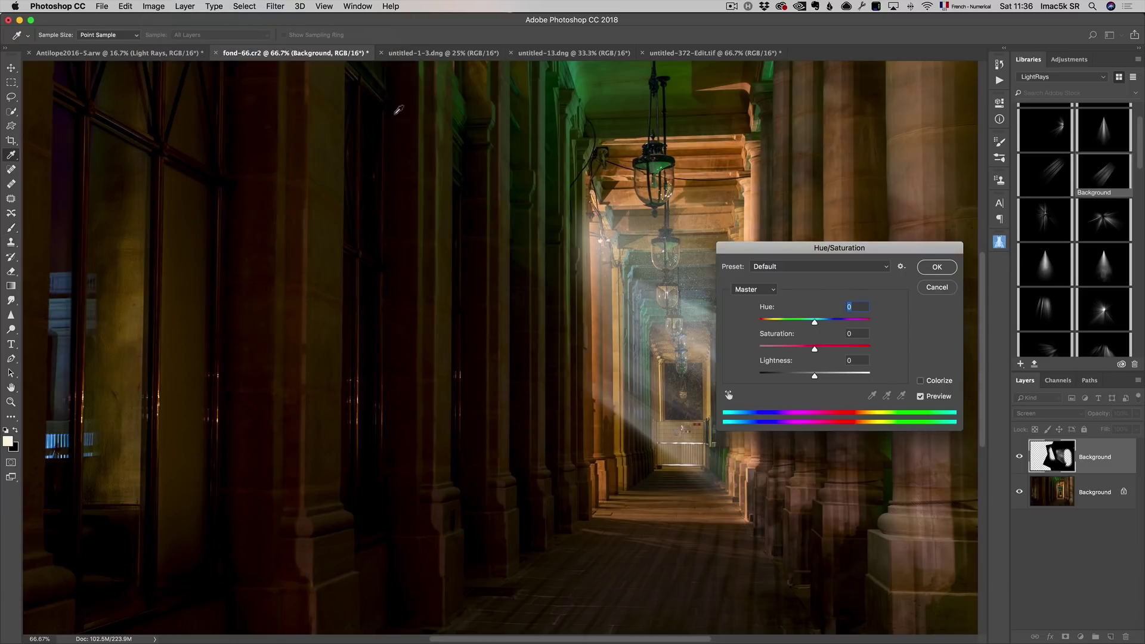
pyautogui.click(938, 383)
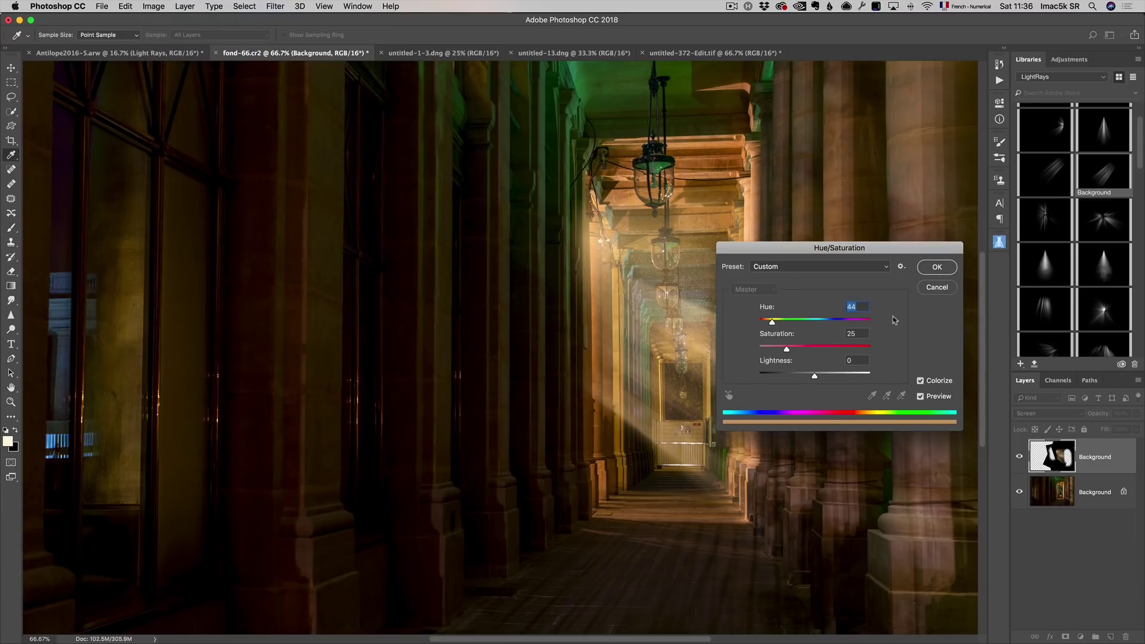
pyautogui.moveTo(774, 325)
pyautogui.mouseDown()
pyautogui.moveTo(819, 325)
pyautogui.moveTo(772, 328)
pyautogui.mouseUp()
pyautogui.moveTo(787, 351)
pyautogui.mouseDown()
pyautogui.moveTo(832, 351)
pyautogui.moveTo(783, 351)
pyautogui.mouseUp()
pyautogui.click(934, 268)
pyautogui.press('b')
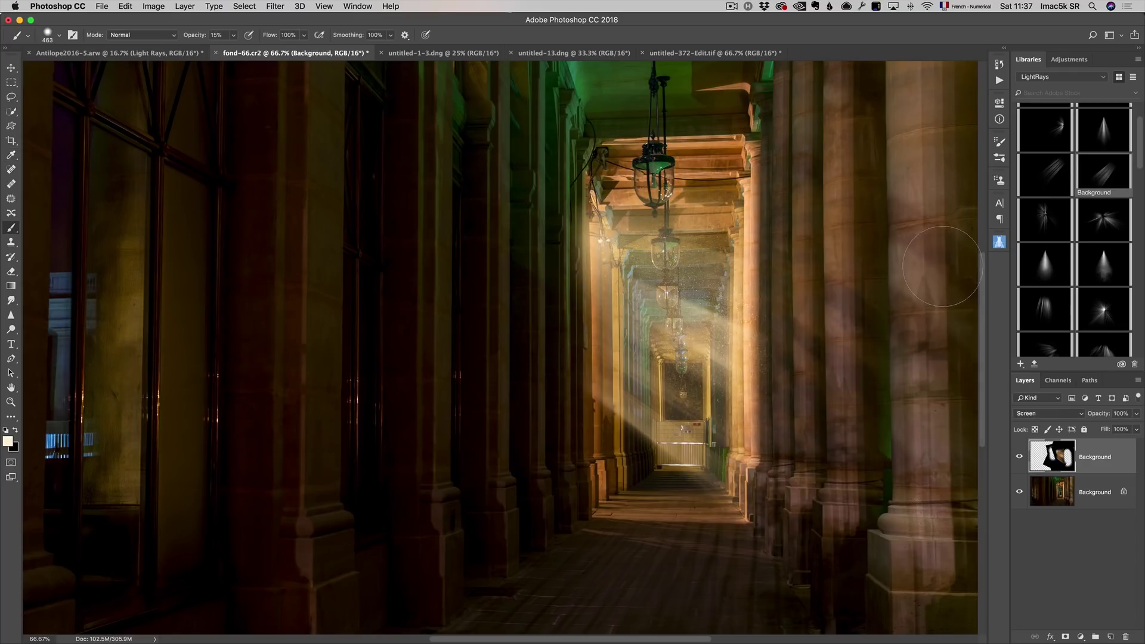
pyautogui.click(1020, 460)
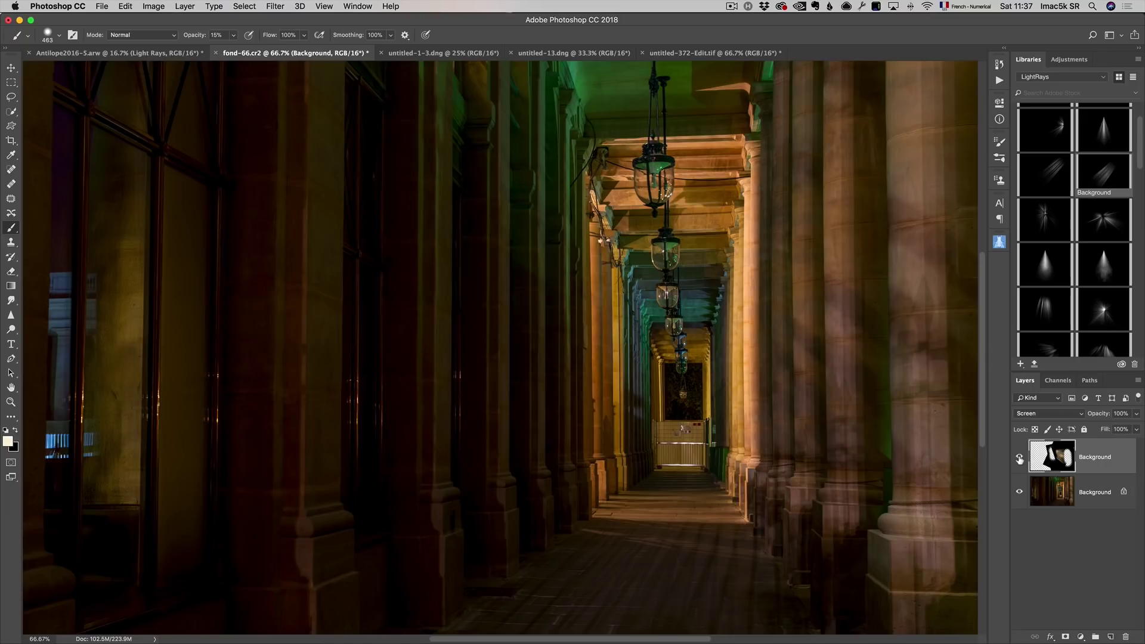
pyautogui.click(1020, 460)
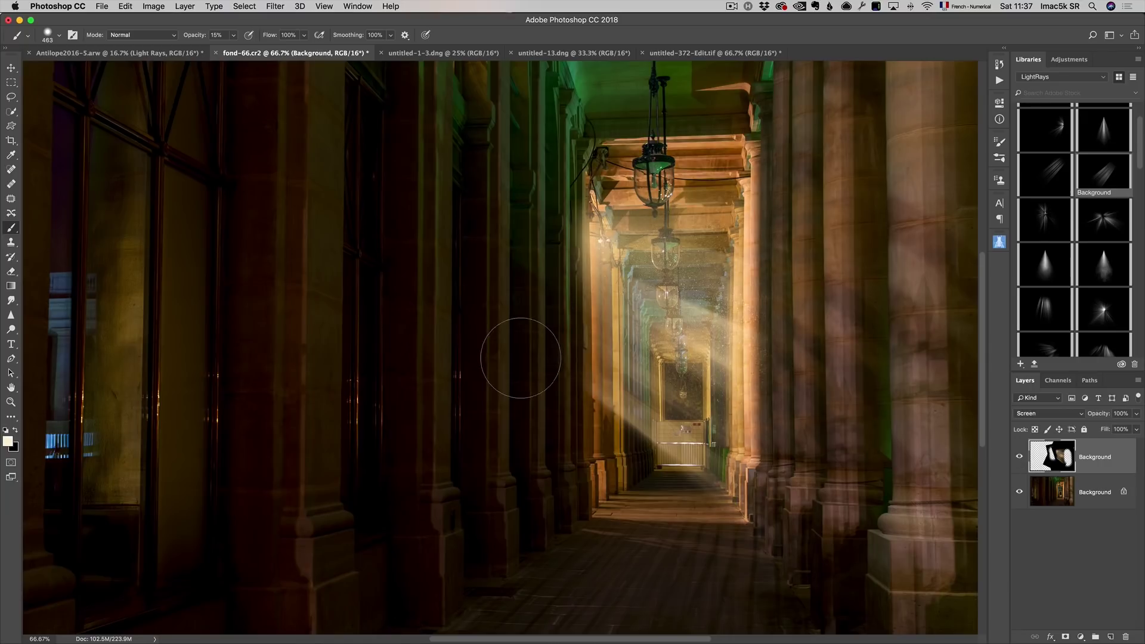
# Add a mask to the merged ray layer and paint out light spilling onto the near columns with a 100% opacity black brush
pyautogui.click(1063, 637)
pyautogui.press('x')
pyautogui.moveTo(815, 386)
pyautogui.mouseDown()
pyautogui.moveTo(770, 304)
pyautogui.moveTo(768, 248)
pyautogui.moveTo(796, 408)
pyautogui.moveTo(785, 320)
pyautogui.moveTo(785, 409)
pyautogui.moveTo(782, 293)
pyautogui.mouseUp()
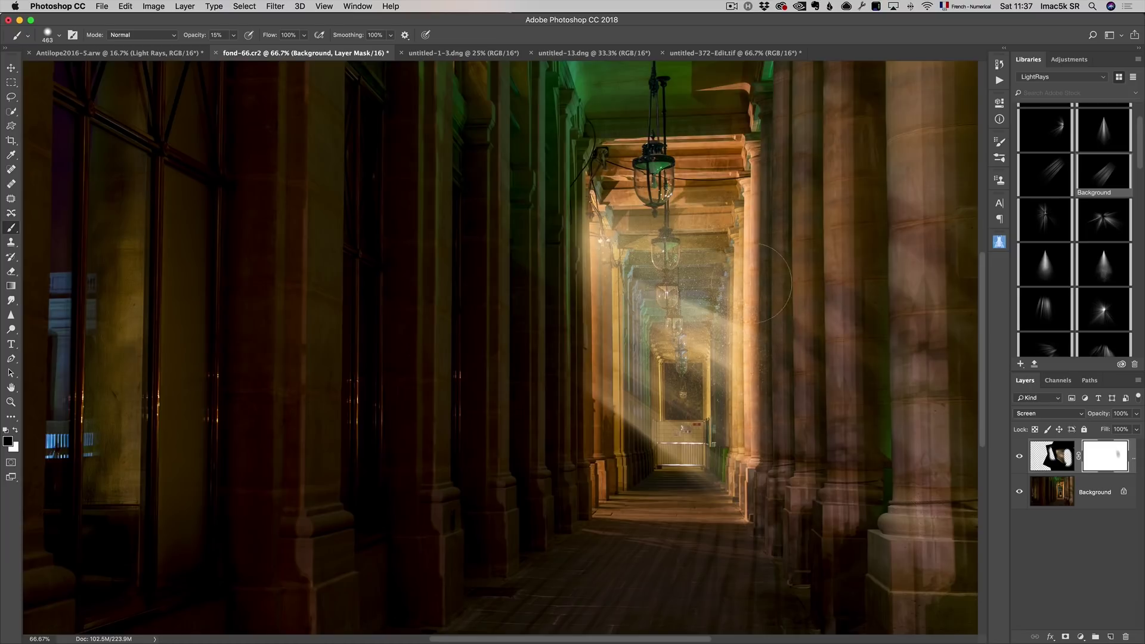
pyautogui.moveTo(186, 39); pyautogui.dragTo(381, 41)
pyautogui.moveTo(778, 331)
pyautogui.mouseDown()
pyautogui.moveTo(791, 448)
pyautogui.moveTo(791, 179)
pyautogui.moveTo(816, 573)
pyautogui.mouseUp()
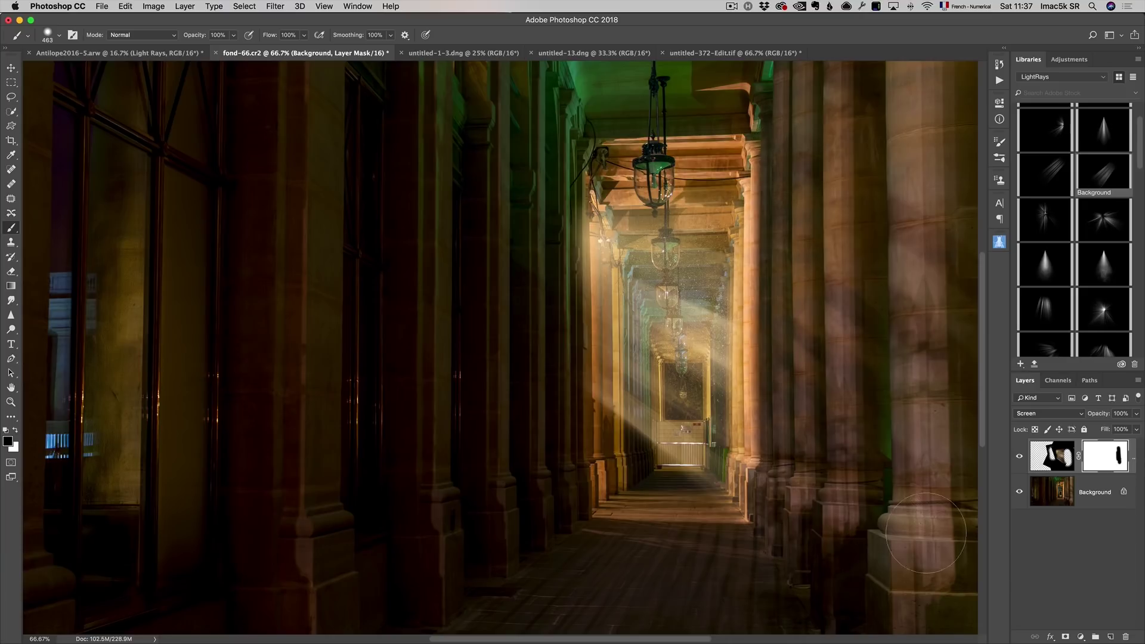
pyautogui.click(1020, 457)
pyautogui.click(1020, 457)
pyautogui.press('z')
pyautogui.keyDown('alt'); pyautogui.click(437, 335); pyautogui.keyUp('alt')
pyautogui.click(437, 336)
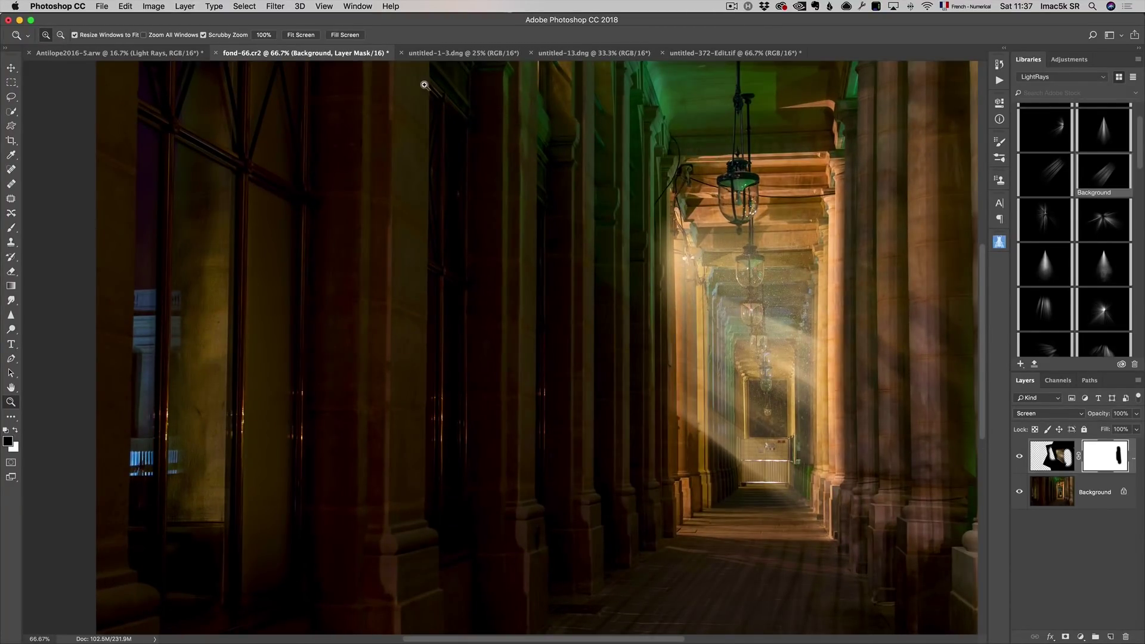
# Switch to untitled-1-3.dng and place a diagonal light ray image over the cave with Screen blending
pyautogui.click(437, 53)
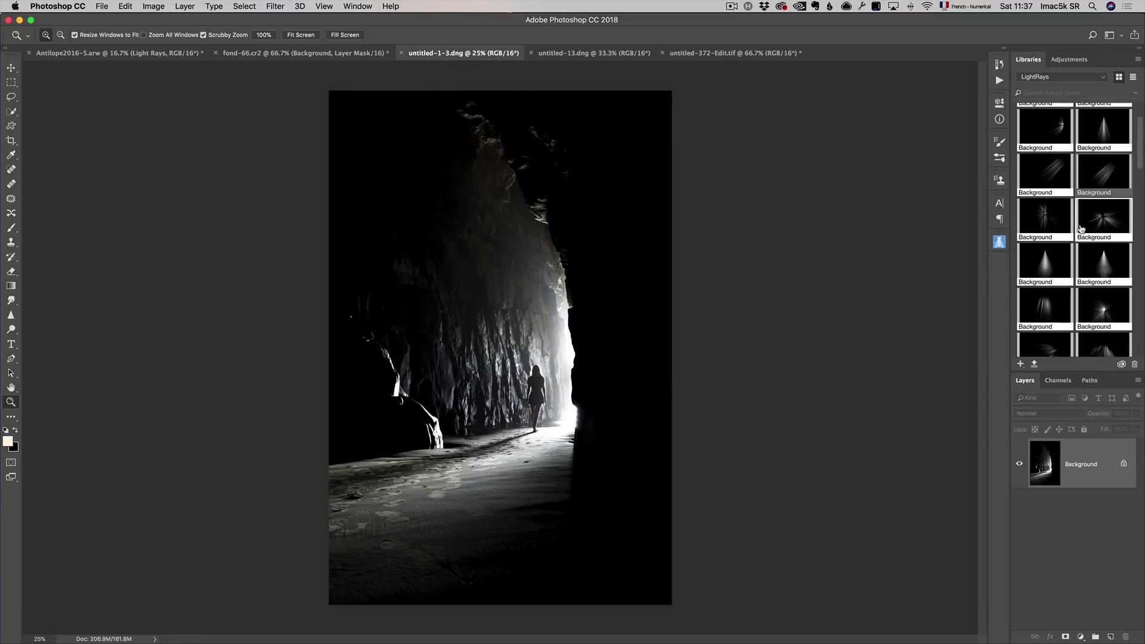
pyautogui.moveTo(1105, 176); pyautogui.dragTo(553, 281)
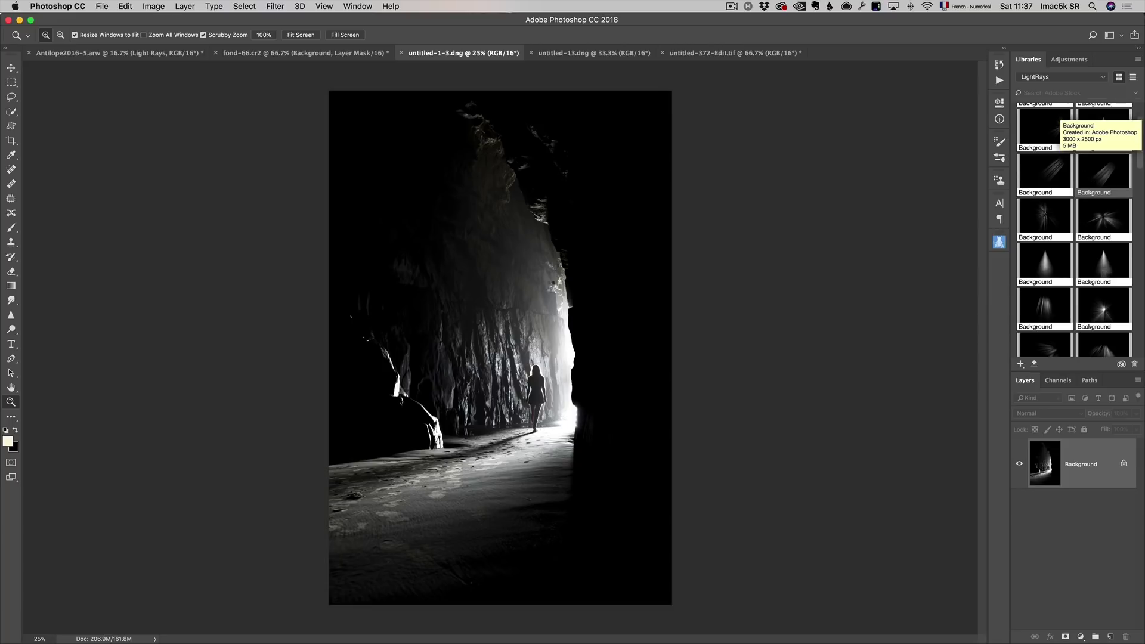
pyautogui.click(1048, 415)
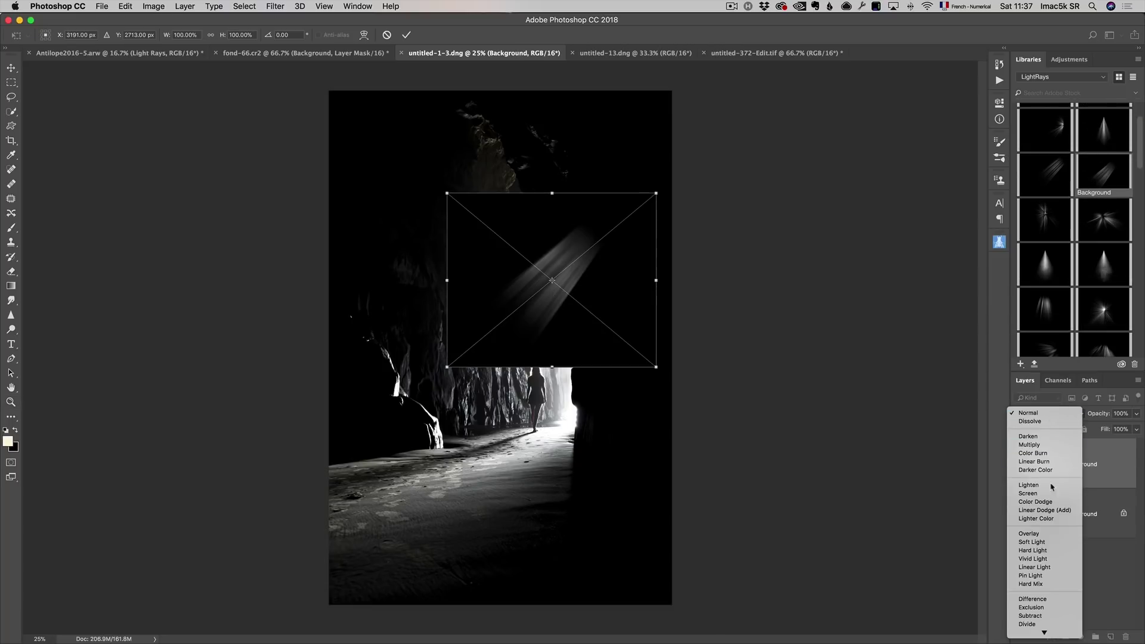
pyautogui.click(1029, 494)
# Rotate the placed rays about 28°, enlarge them and position them to stream in from the upper cave opening
pyautogui.moveTo(647, 347); pyautogui.dragTo(619, 414)
pyautogui.moveTo(660, 278); pyautogui.dragTo(658, 346)
pyautogui.moveTo(471, 222); pyautogui.dragTo(440, 131)
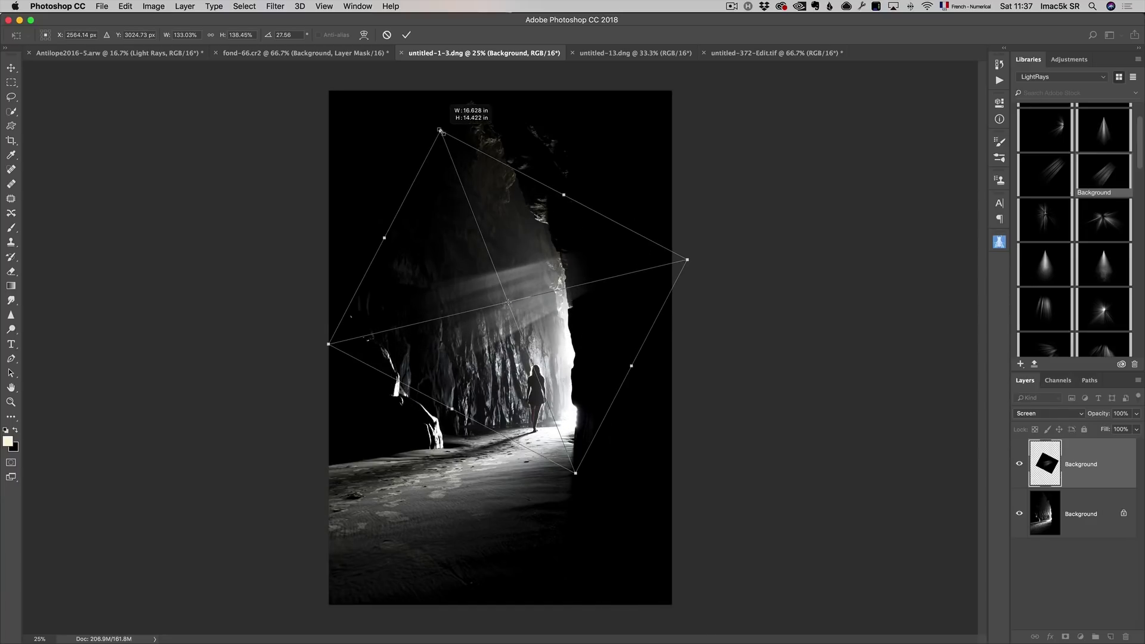
pyautogui.moveTo(578, 472); pyautogui.dragTo(621, 557)
pyautogui.moveTo(608, 417); pyautogui.dragTo(609, 324)
pyautogui.press('Return')
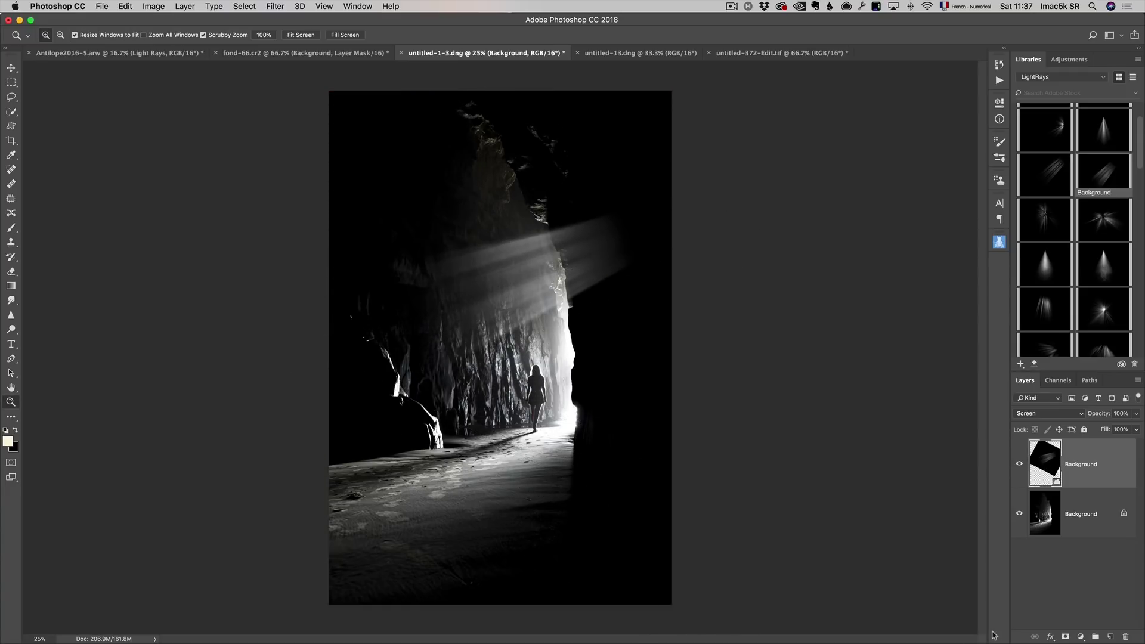
# Add a mask to the ray layer and paint out the beams over the dark rock beyond the cave opening
pyautogui.click(1065, 636)
pyautogui.press('z')
pyautogui.press('b')
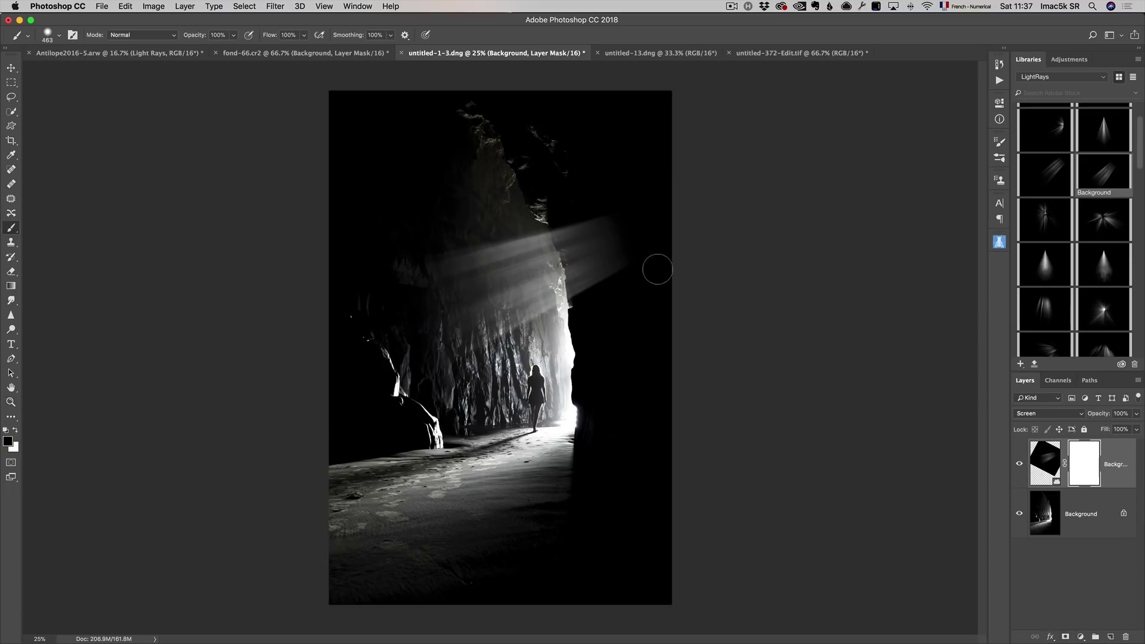
pyautogui.moveTo(566, 230)
pyautogui.mouseDown()
pyautogui.moveTo(589, 306)
pyautogui.moveTo(566, 227)
pyautogui.moveTo(589, 179)
pyautogui.moveTo(618, 286)
pyautogui.moveTo(633, 248)
pyautogui.mouseUp()
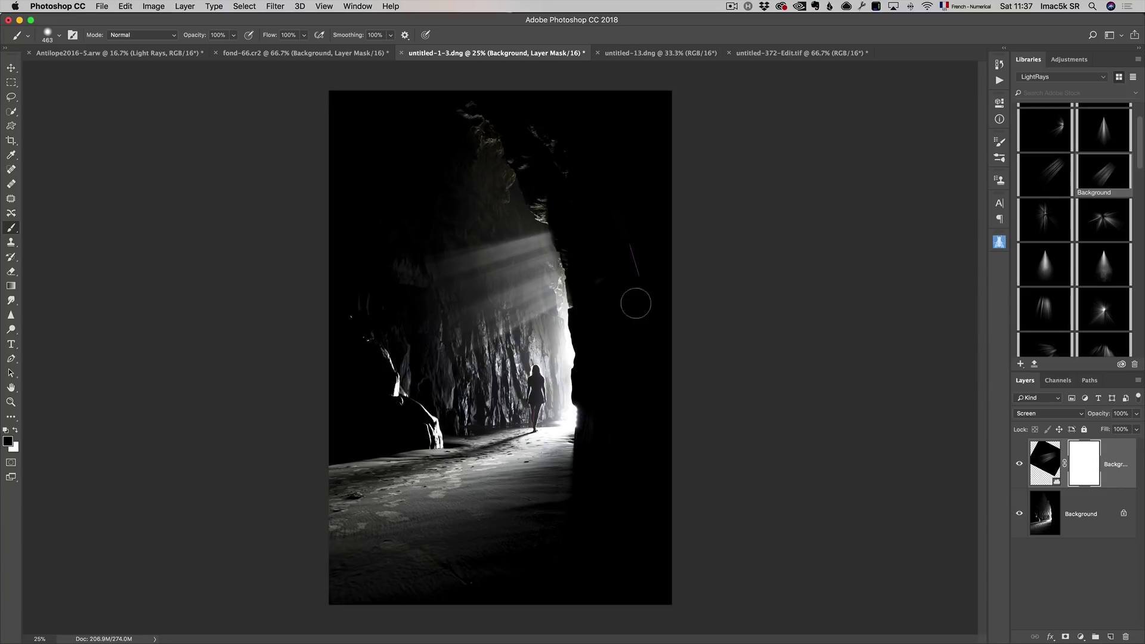
# Place a second light ray image near the walking figure, rotate it about 58° and set it to Screen
pyautogui.moveTo(1054, 312); pyautogui.dragTo(543, 433)
pyautogui.moveTo(702, 364); pyautogui.dragTo(704, 543)
pyautogui.click(1038, 416)
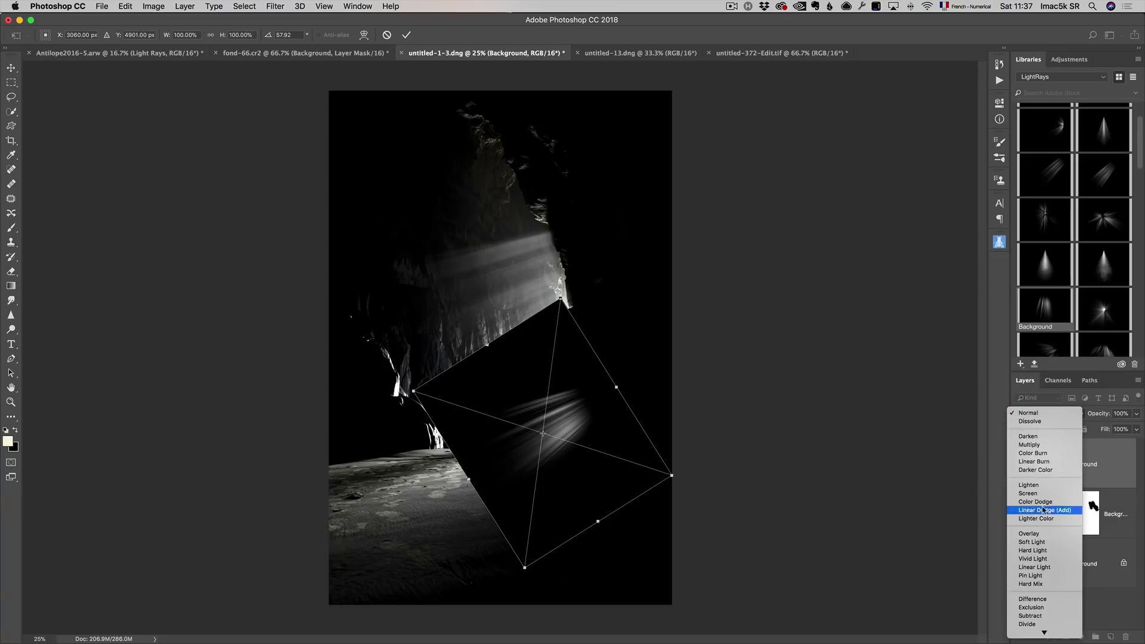
pyautogui.click(1067, 493)
# Move the second rays up to the bright cave opening, fine-tune their fit and apply the transform
pyautogui.moveTo(575, 383); pyautogui.dragTo(562, 314)
pyautogui.moveTo(625, 291)
pyautogui.mouseDown()
pyautogui.moveTo(657, 254)
pyautogui.moveTo(622, 287)
pyautogui.mouseUp()
pyautogui.moveTo(604, 329); pyautogui.dragTo(607, 320)
pyautogui.press('Return')
# Mask the second ray layer, painting black over its beams along the dark rock edge
pyautogui.press('b')
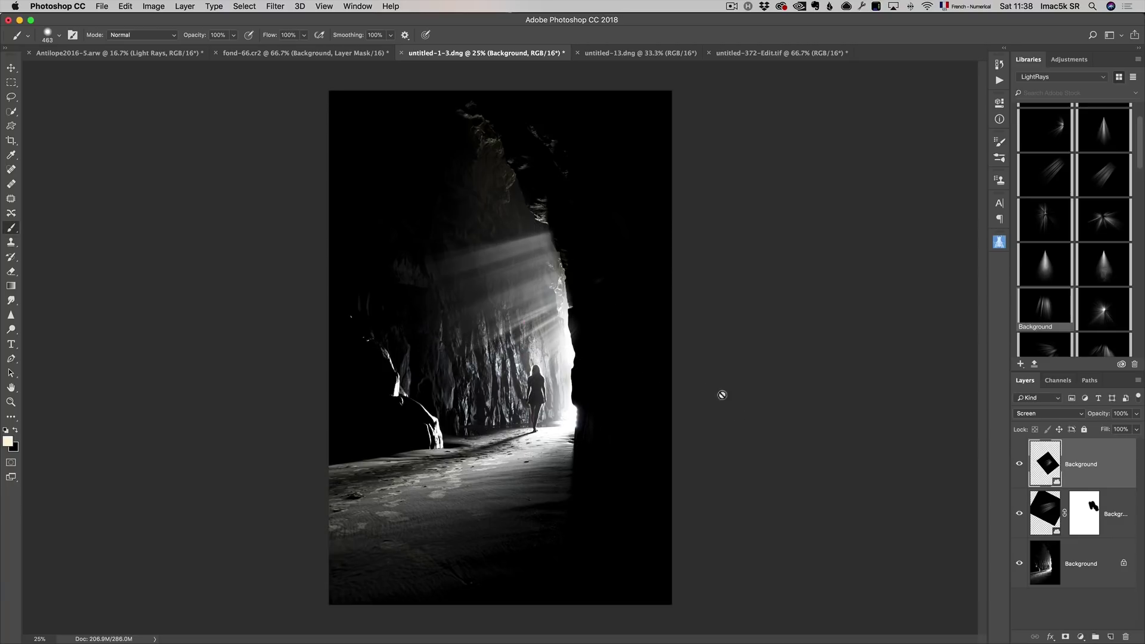
pyautogui.click(1066, 637)
pyautogui.press('x')
pyautogui.moveTo(587, 329); pyautogui.dragTo(562, 200)
# Place a third light ray image from the LightRays library over the figure with Screen blending
pyautogui.scroll(-4, 1095, 310)
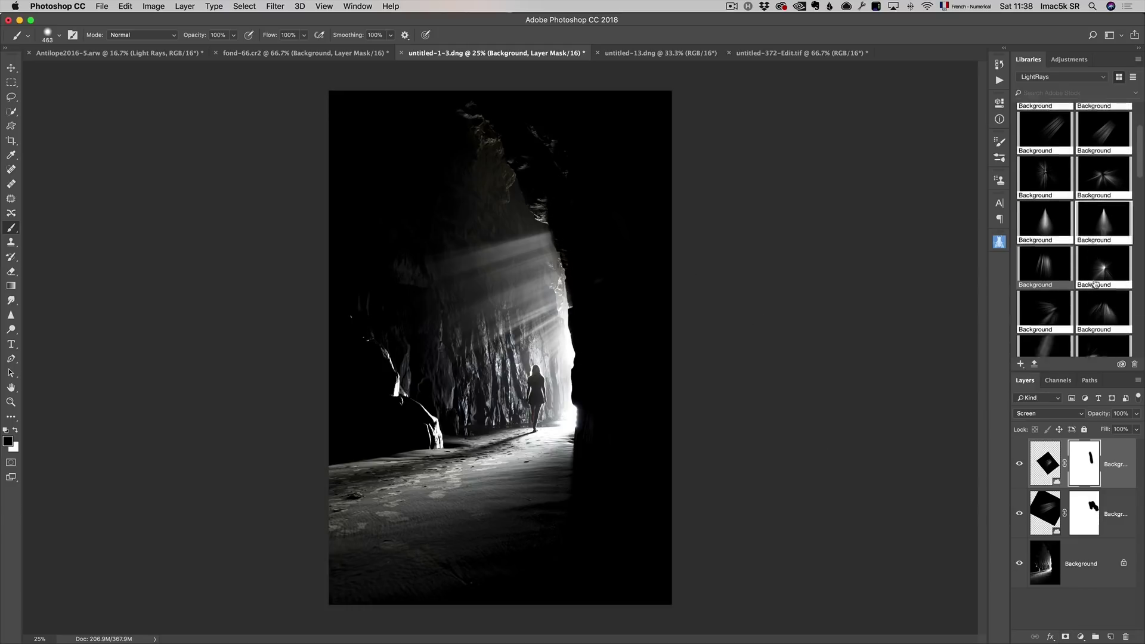
pyautogui.moveTo(1095, 311); pyautogui.dragTo(587, 418)
pyautogui.click(1056, 413)
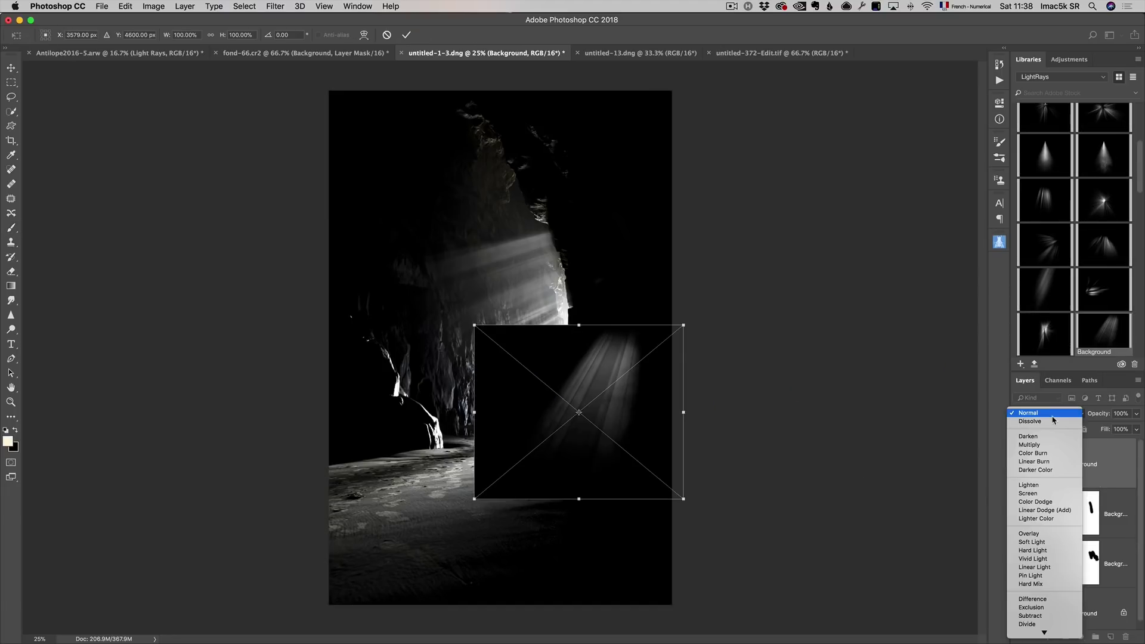
pyautogui.click(1040, 481)
# Rotate, scale and position the third rays to fall from the cave opening above the figure, and apply the transform
pyautogui.moveTo(705, 355); pyautogui.dragTo(710, 460)
pyautogui.moveTo(628, 400); pyautogui.dragTo(544, 312)
pyautogui.moveTo(651, 307); pyautogui.dragTo(647, 281)
pyautogui.moveTo(533, 352); pyautogui.dragTo(544, 408)
pyautogui.moveTo(630, 293); pyautogui.dragTo(623, 272)
pyautogui.press('Return')
# Add a mask to the third ray layer and paint out its light on the dark rock wall
pyautogui.press('b')
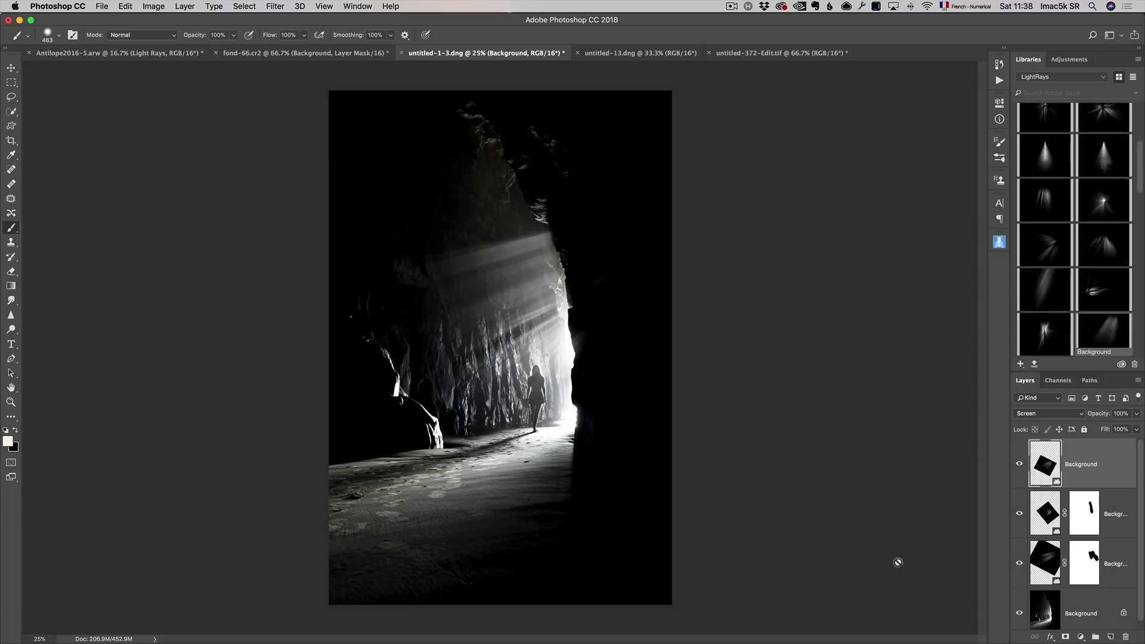
pyautogui.click(1067, 637)
pyautogui.press('x')
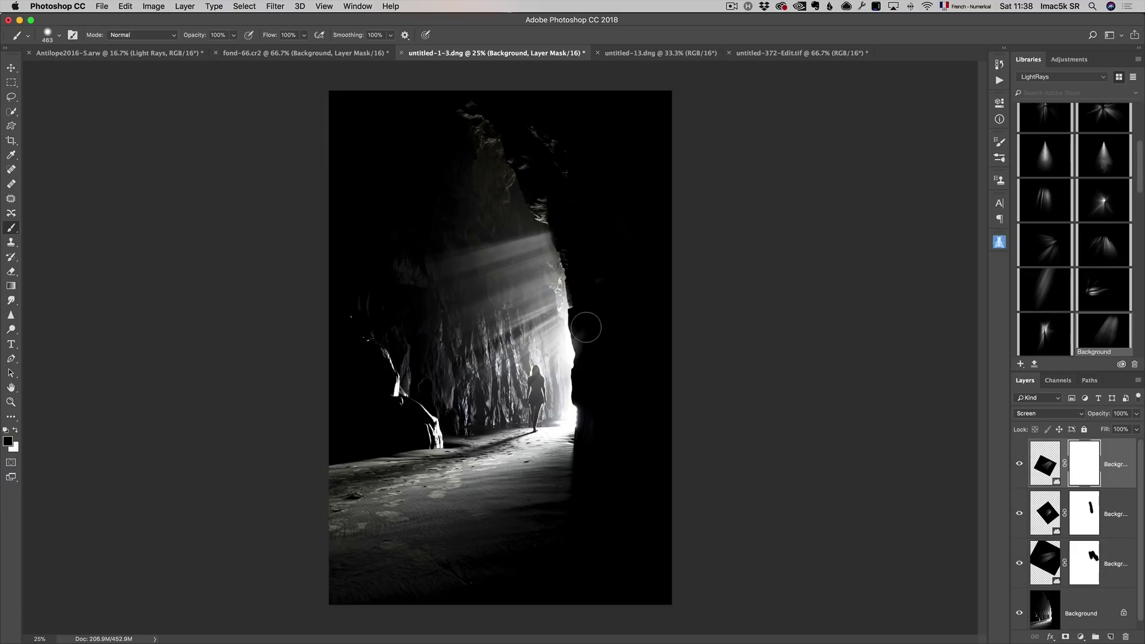
pyautogui.moveTo(589, 345)
pyautogui.mouseDown()
pyautogui.moveTo(589, 444)
pyautogui.moveTo(596, 232)
pyautogui.mouseUp()
# Group the three cave light ray layers and compare the photo with the group hidden and shown
pyautogui.click(1035, 466)
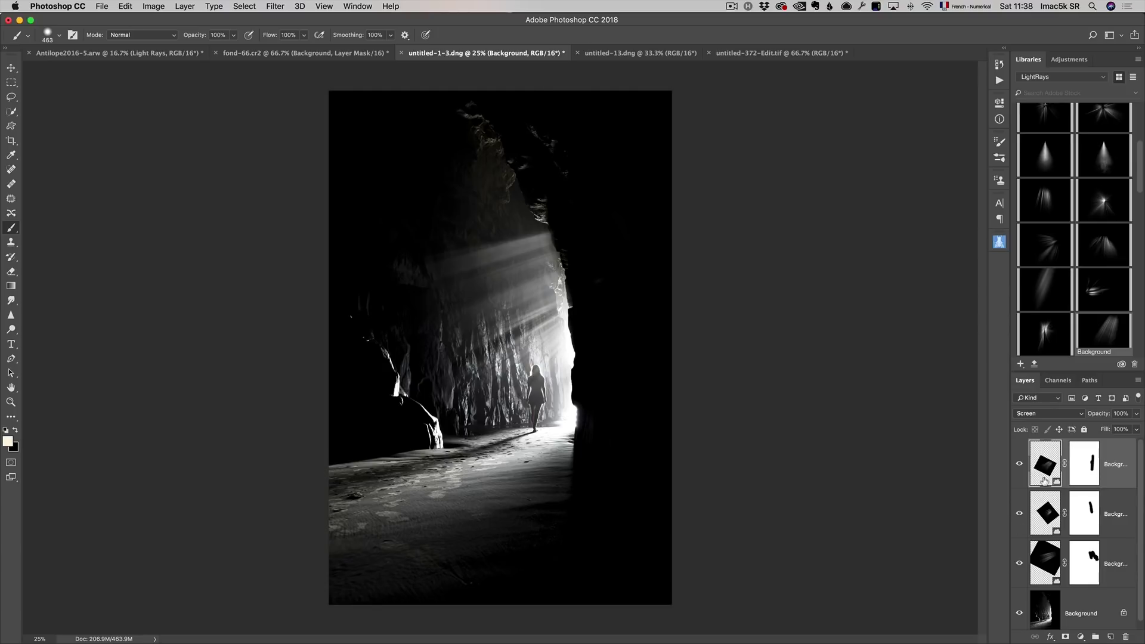
pyautogui.keyDown('shift'); pyautogui.click(1039, 571); pyautogui.keyUp('shift')
pyautogui.press('super+g')
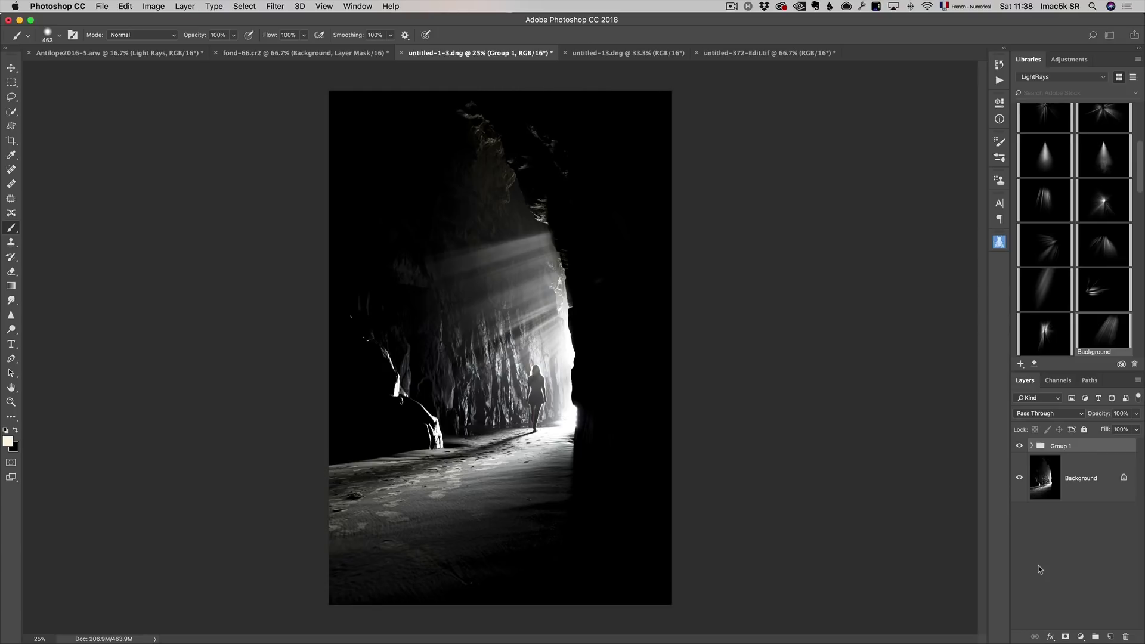
pyautogui.click(1018, 447)
pyautogui.click(1018, 446)
# Switch to the portrait untitled-13.dng and browse the Light leaks 2 library for a warm light effect
pyautogui.click(605, 54)
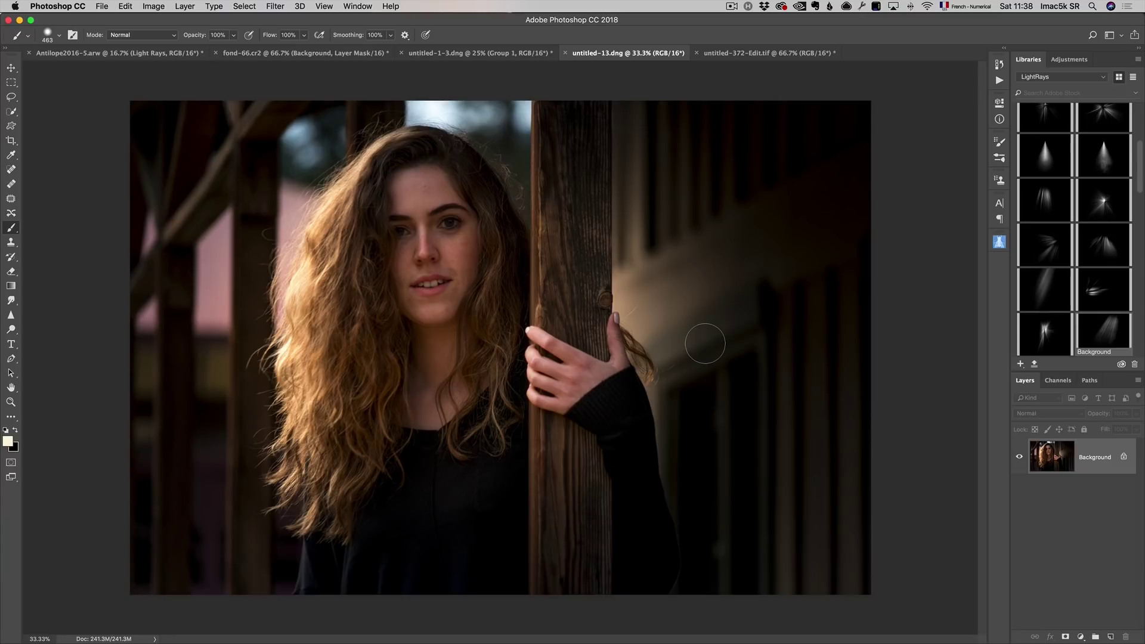
pyautogui.click(1101, 77)
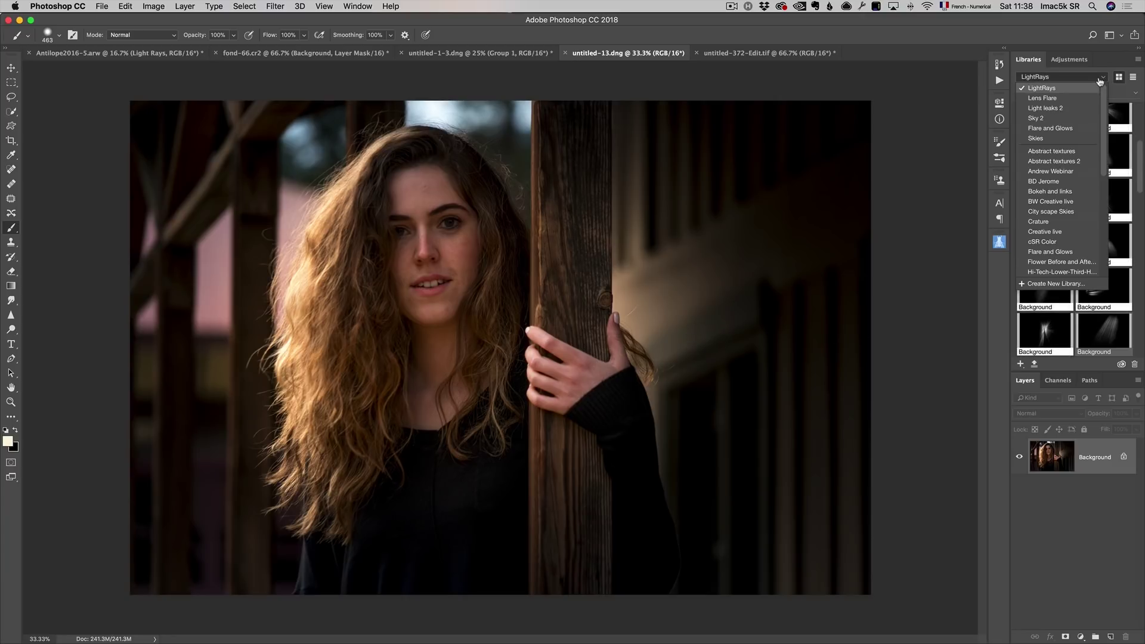
pyautogui.click(1087, 110)
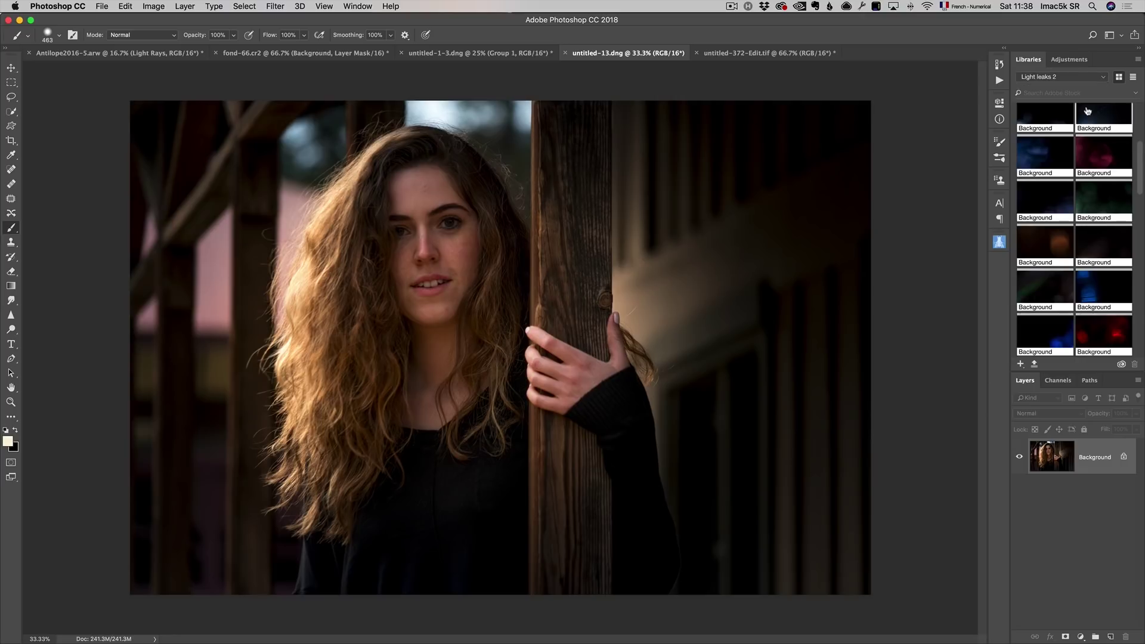
pyautogui.moveTo(1141, 161); pyautogui.dragTo(1143, 238)
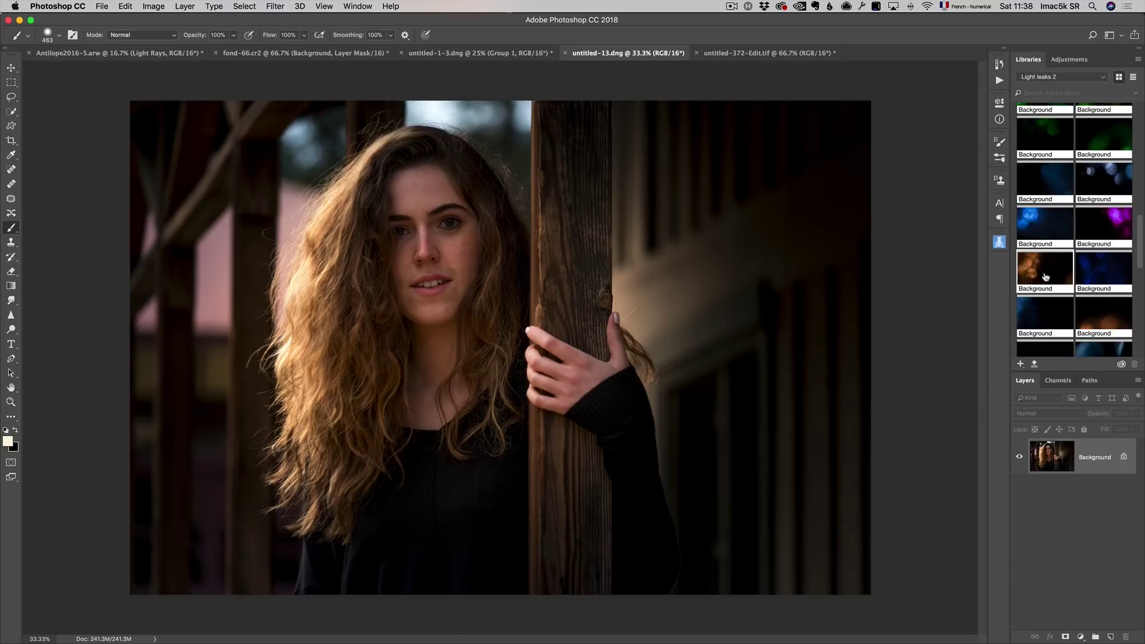
# Place the orange bokeh light leak from the library on the portrait and blend it with Screen
pyautogui.moveTo(1047, 272); pyautogui.dragTo(619, 316)
pyautogui.moveTo(753, 306); pyautogui.dragTo(654, 328)
pyautogui.click(1046, 415)
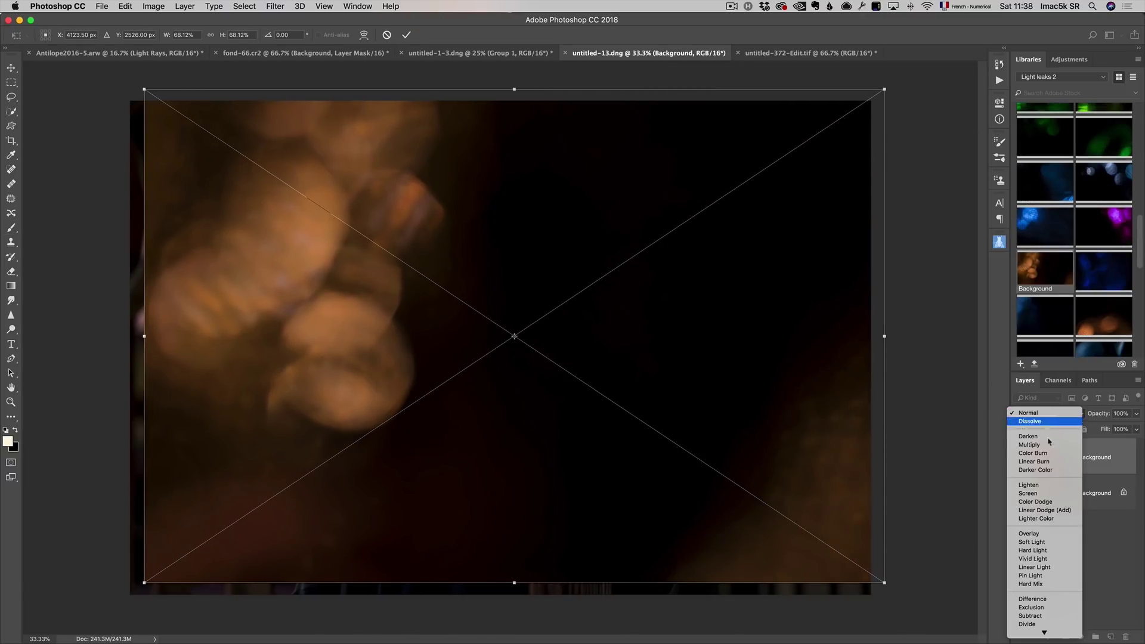
pyautogui.click(1053, 498)
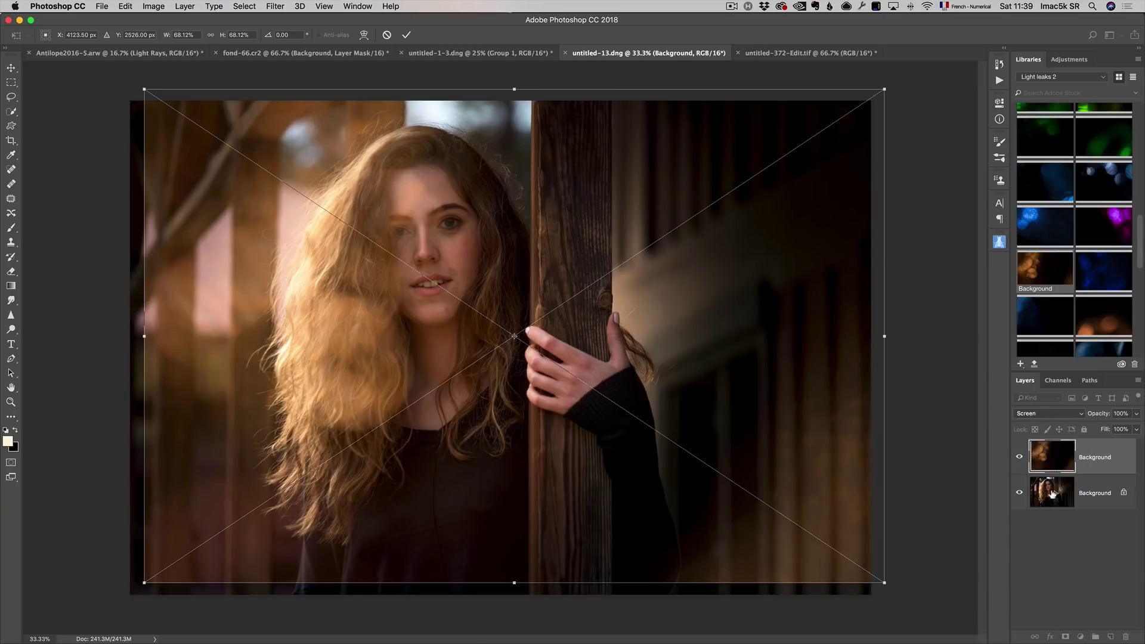
# Move and stretch the orange light leak to cover the whole portrait with its glow left of the woman, and apply the transform
pyautogui.moveTo(740, 385); pyautogui.dragTo(710, 377)
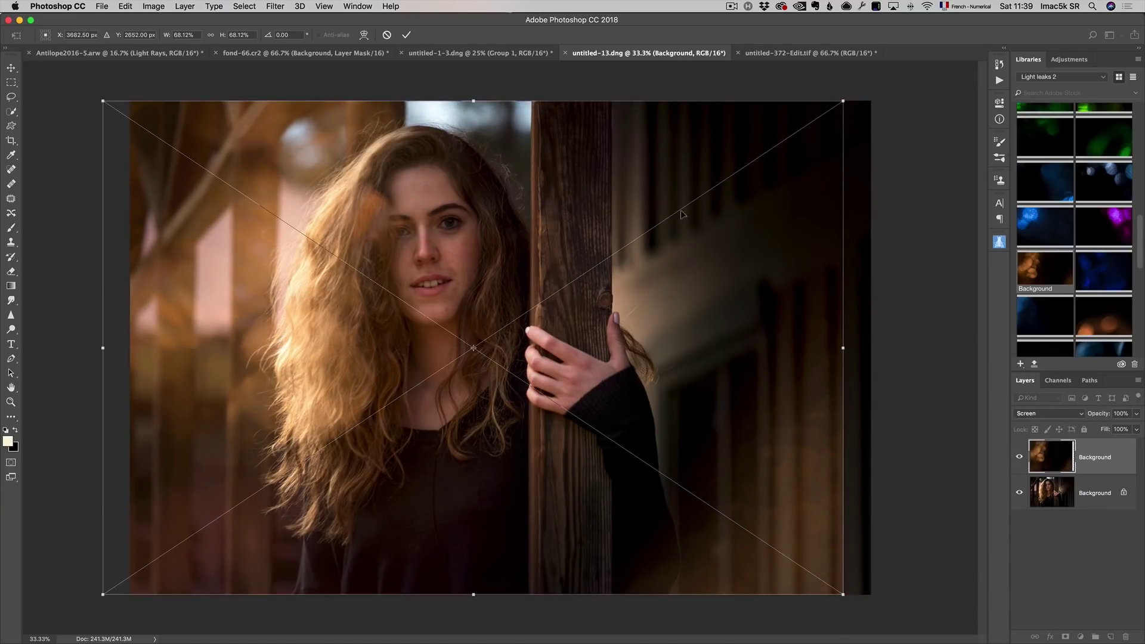
pyautogui.moveTo(840, 355); pyautogui.dragTo(891, 349)
pyautogui.moveTo(581, 302); pyautogui.dragTo(497, 306)
pyautogui.moveTo(806, 353); pyautogui.dragTo(903, 354)
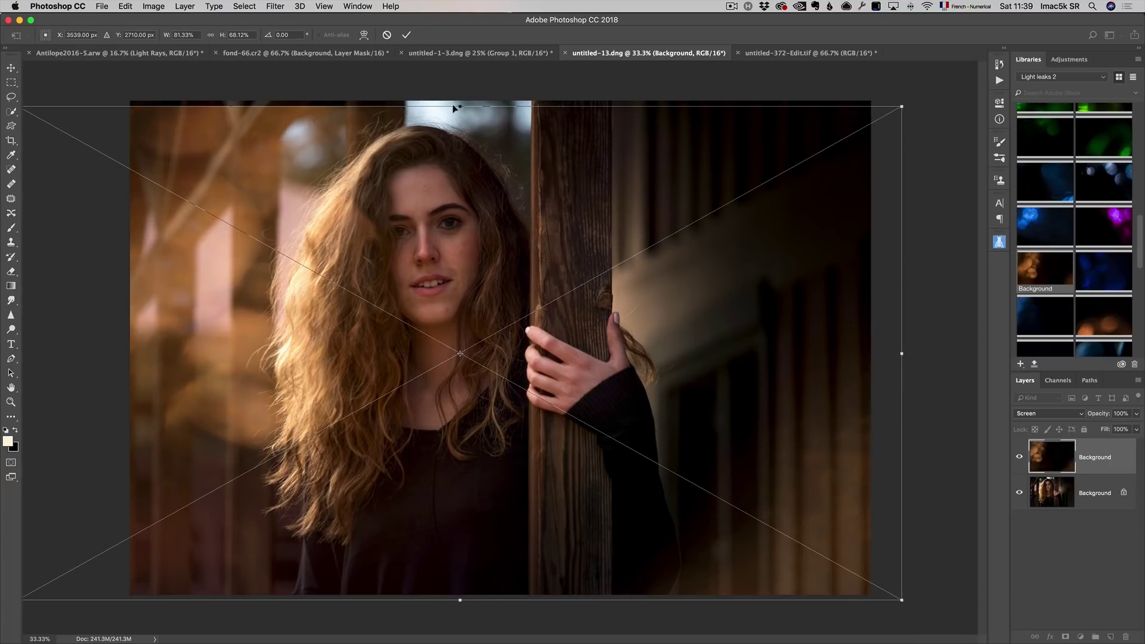
pyautogui.moveTo(455, 108); pyautogui.dragTo(453, 83)
pyautogui.moveTo(459, 575); pyautogui.dragTo(458, 604)
pyautogui.moveTo(480, 535); pyautogui.dragTo(472, 540)
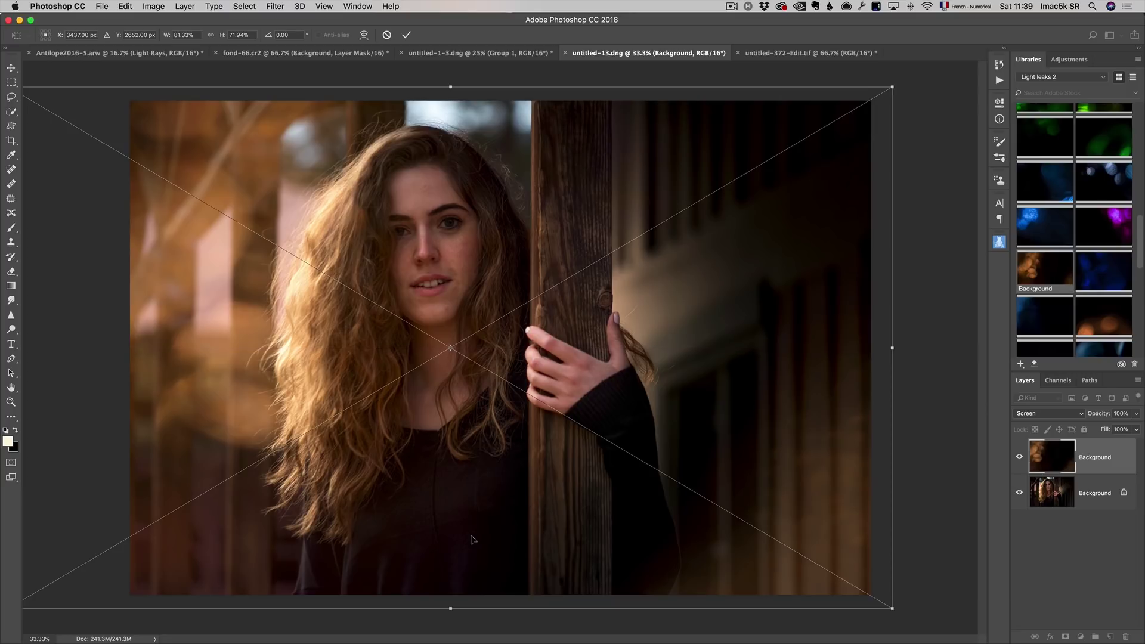
pyautogui.press('Return')
pyautogui.press('b')
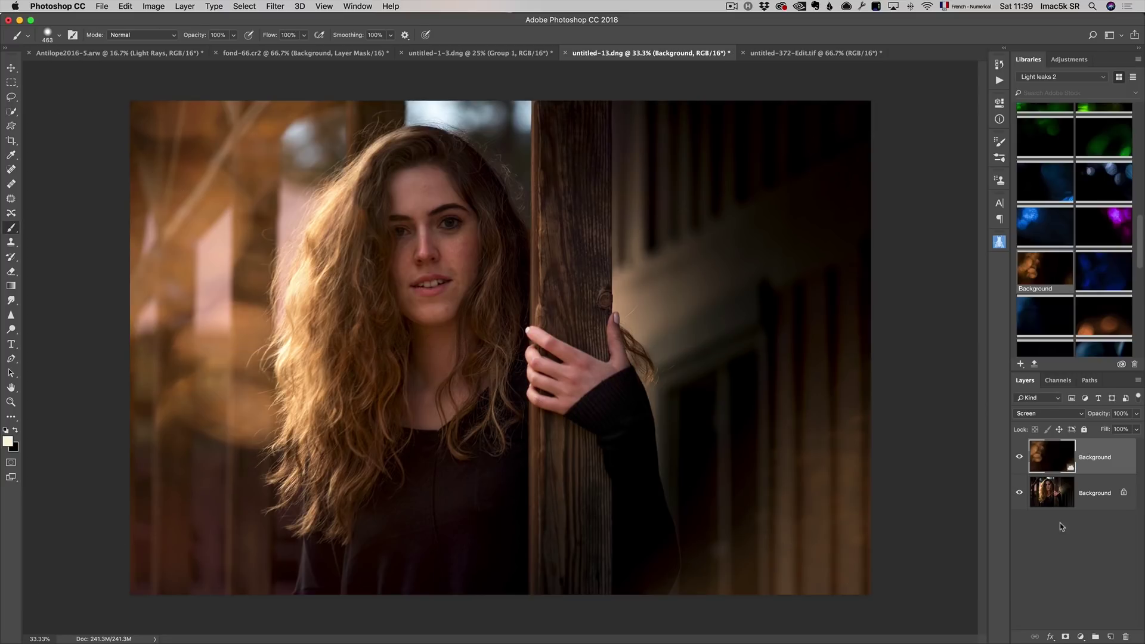
# Place the light leak with the two soft orange glows on the portrait and set its blending to Screen
pyautogui.scroll(-2, 1098, 304)
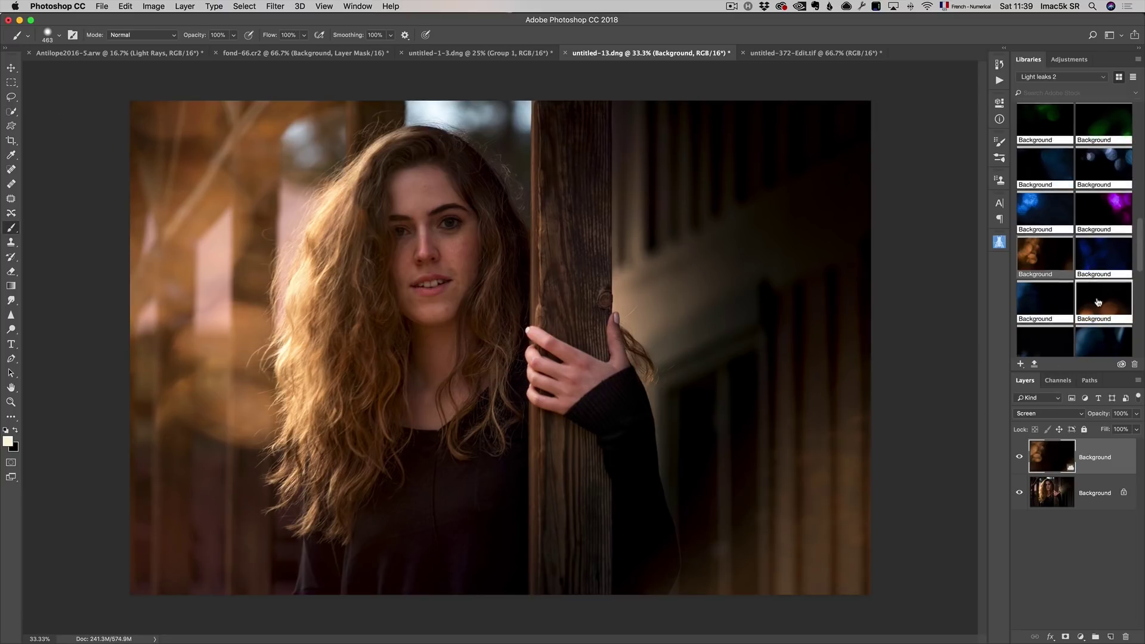
pyautogui.scroll(-1, 1098, 304)
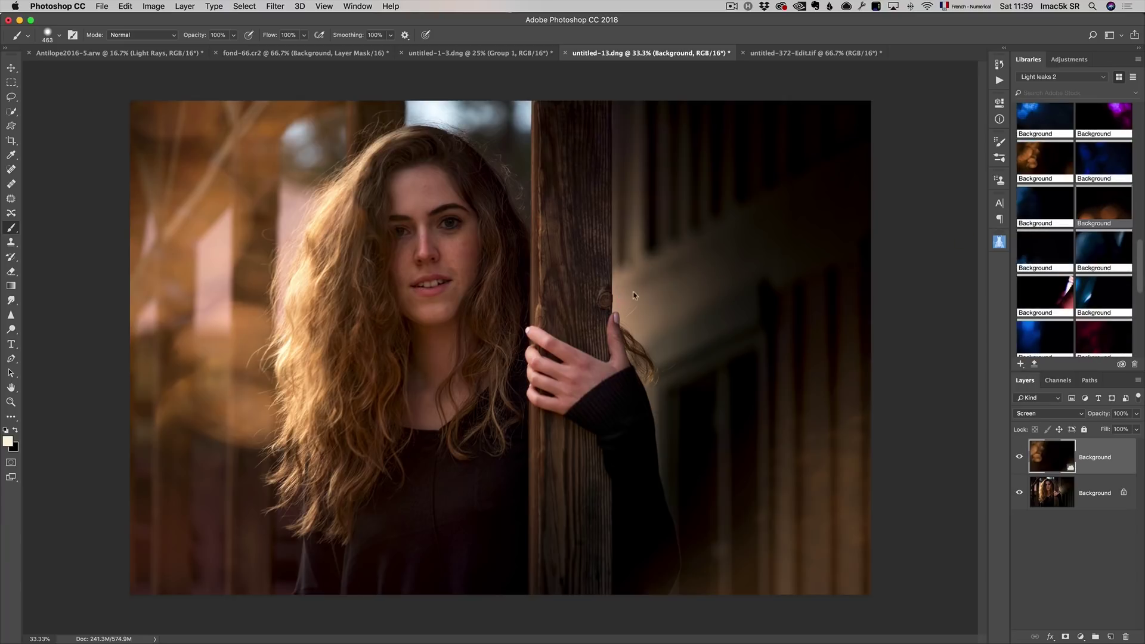
pyautogui.moveTo(623, 293); pyautogui.dragTo(620, 293)
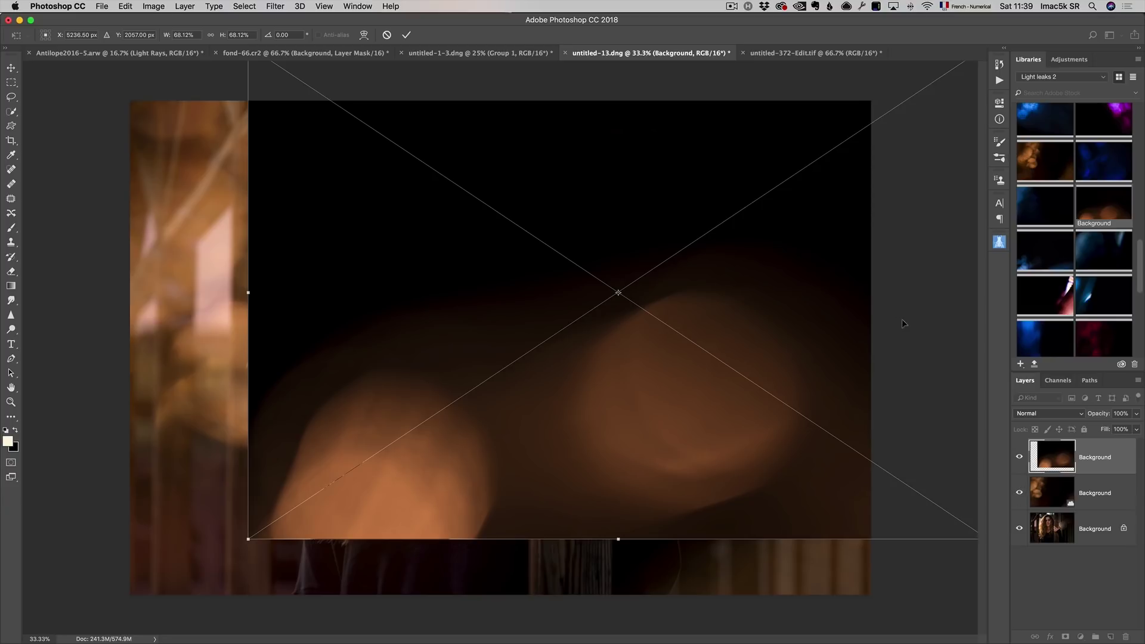
pyautogui.click(1030, 413)
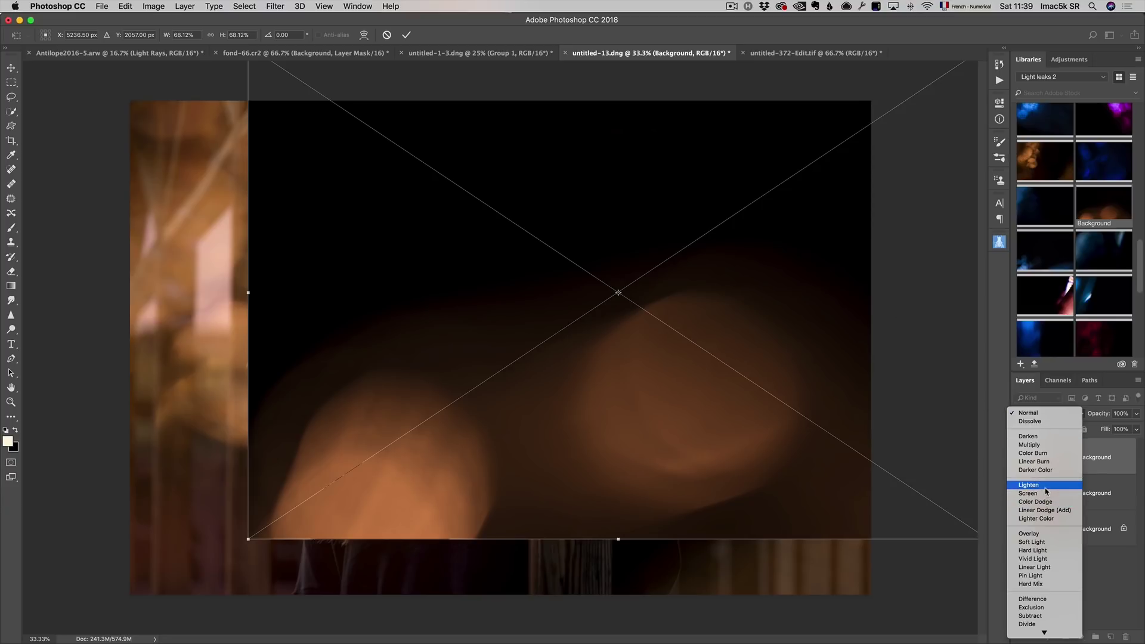
pyautogui.click(1028, 464)
# Move the second orange light leak over the woman, rotate it to about 74°, and apply the transform
pyautogui.moveTo(785, 410); pyautogui.dragTo(616, 412)
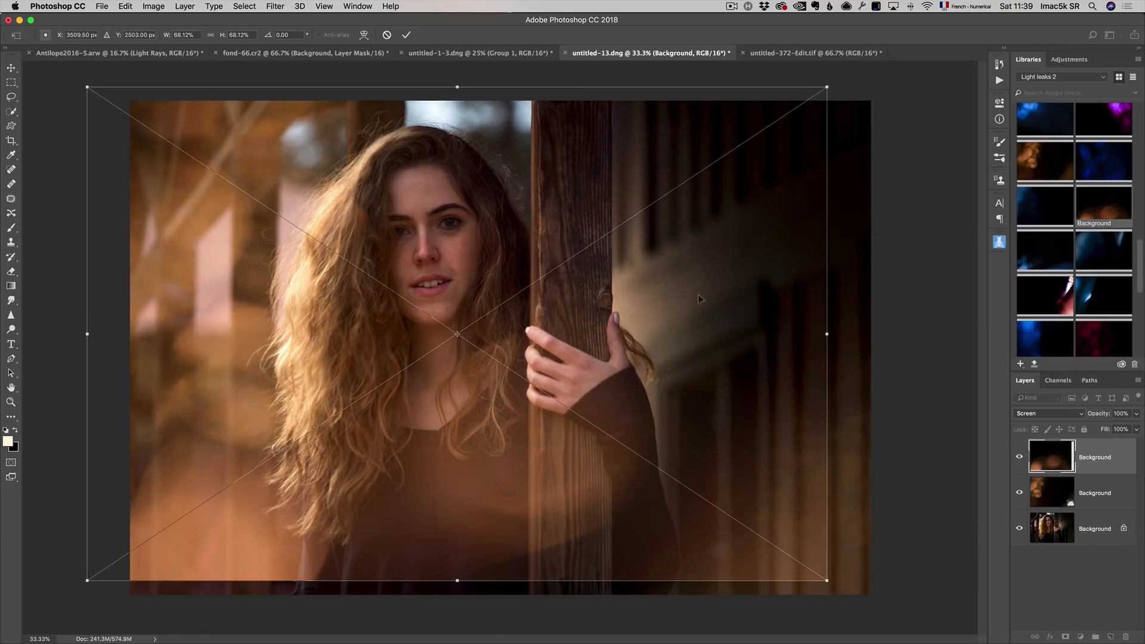
pyautogui.moveTo(881, 235); pyautogui.dragTo(854, 467)
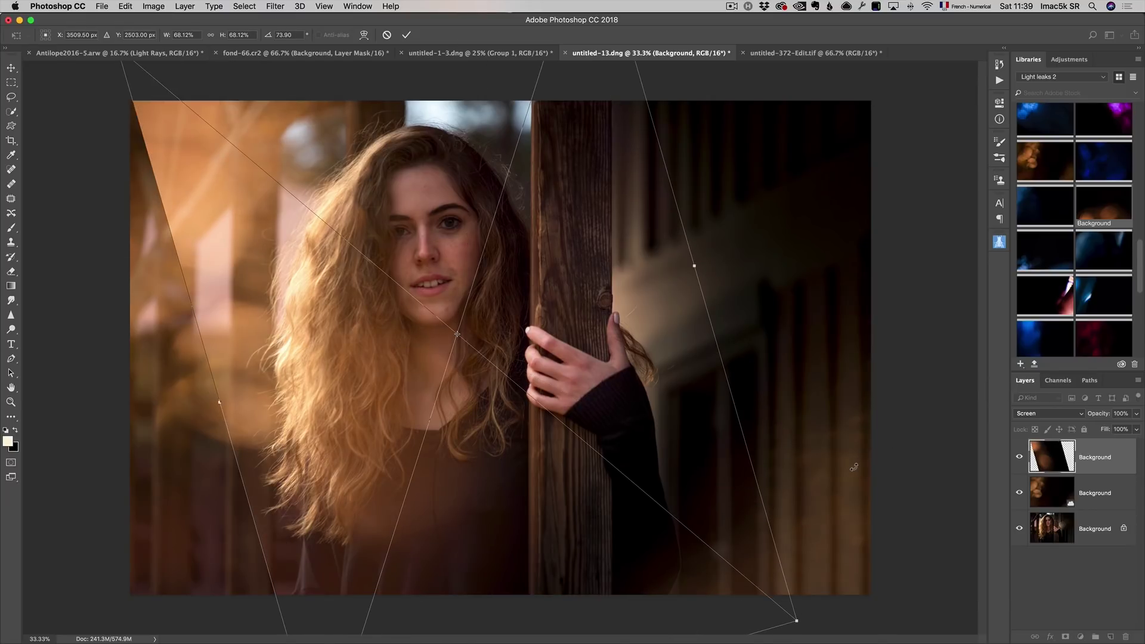
pyautogui.press('Return')
# Hide the first light leak layer, then rotate the second leak to about 90° and shift it past the photo's left edge
pyautogui.click(1019, 493)
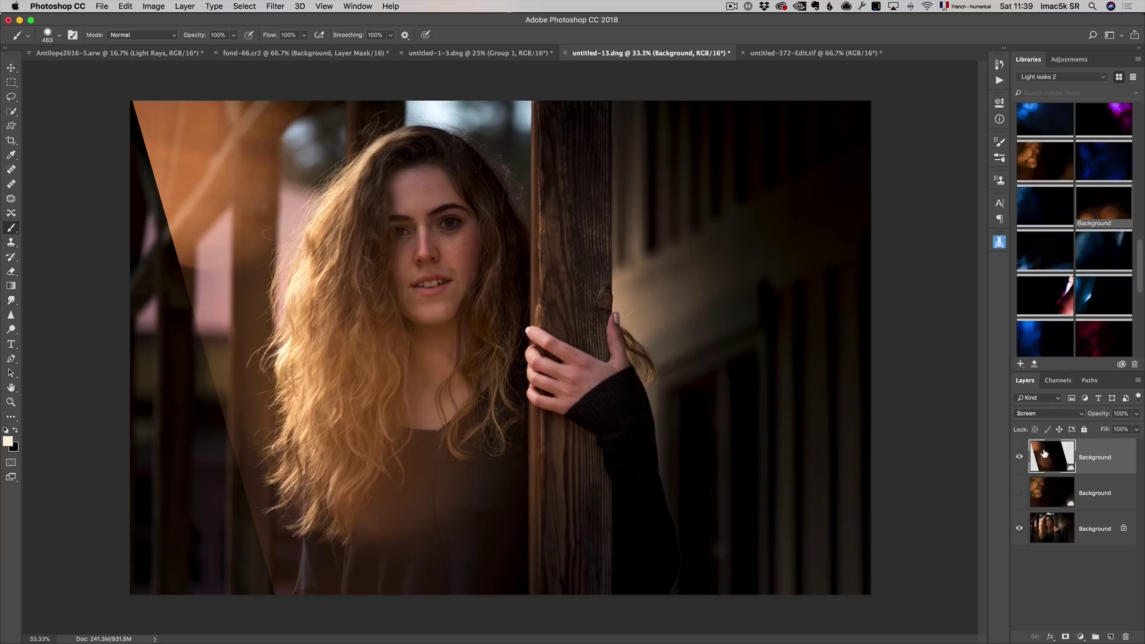
pyautogui.press('super+t')
pyautogui.moveTo(686, 301); pyautogui.dragTo(666, 339)
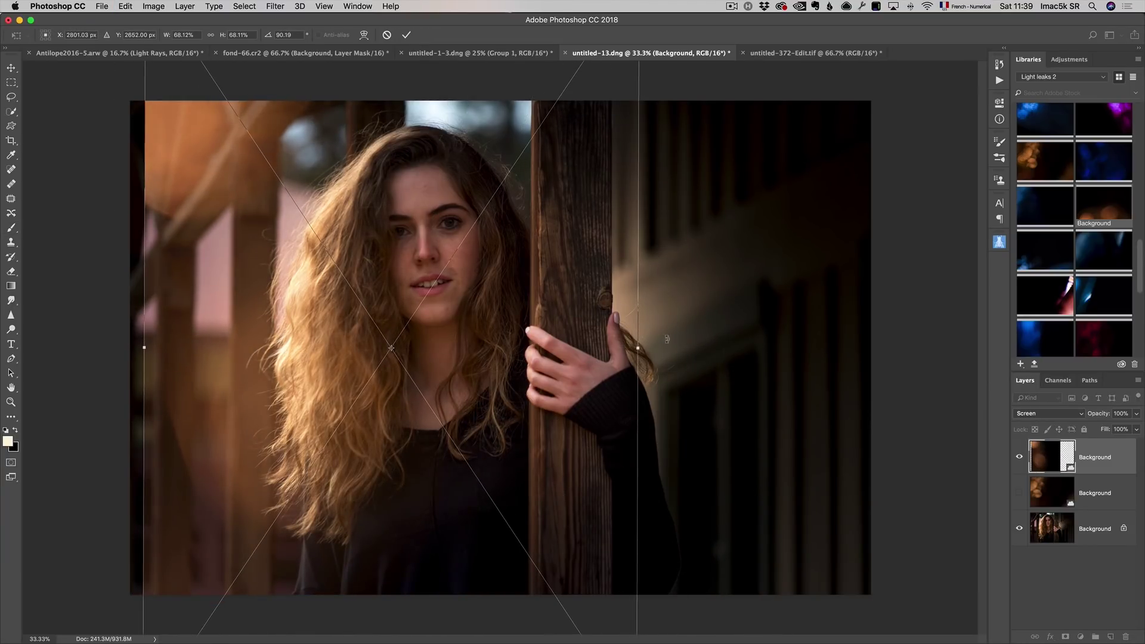
pyautogui.moveTo(572, 289); pyautogui.dragTo(549, 288)
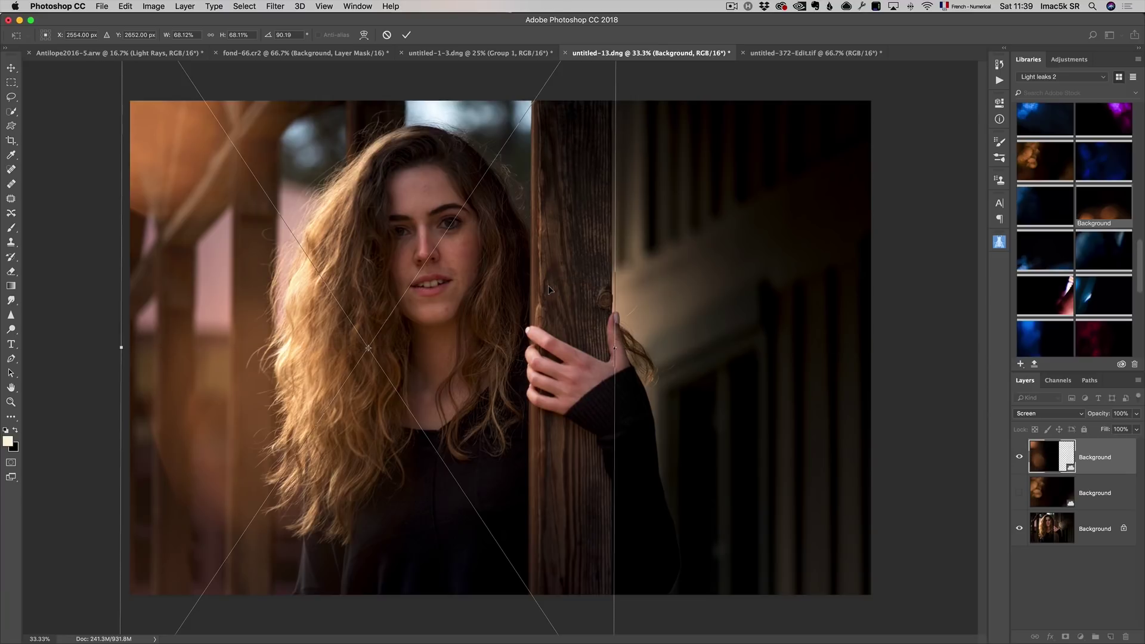
pyautogui.press('Return')
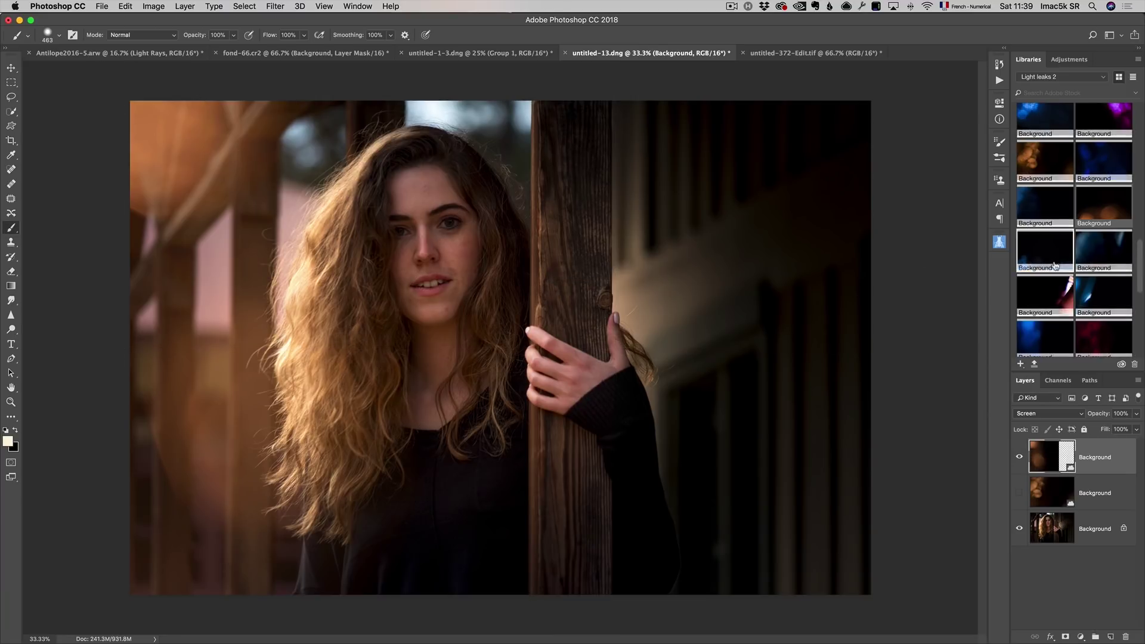
# Place the bright blue bokeh light leak on the portrait and rotate it about 90° over the right side of the photo
pyautogui.moveTo(1037, 116); pyautogui.dragTo(594, 272)
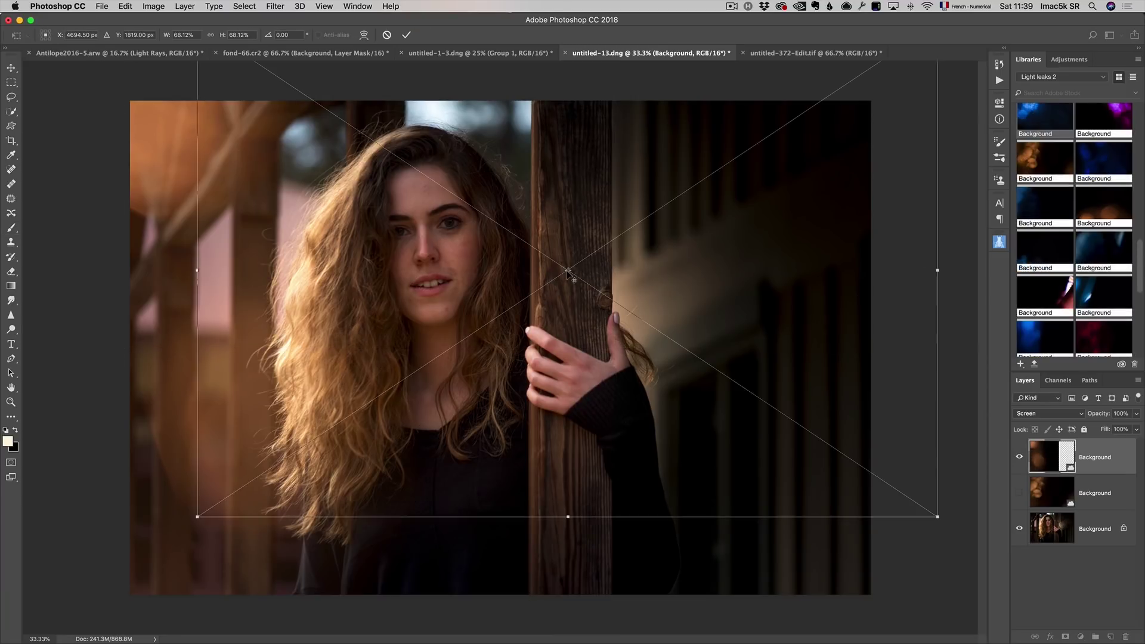
pyautogui.moveTo(971, 429); pyautogui.dragTo(489, 465)
pyautogui.moveTo(698, 335); pyautogui.dragTo(749, 429)
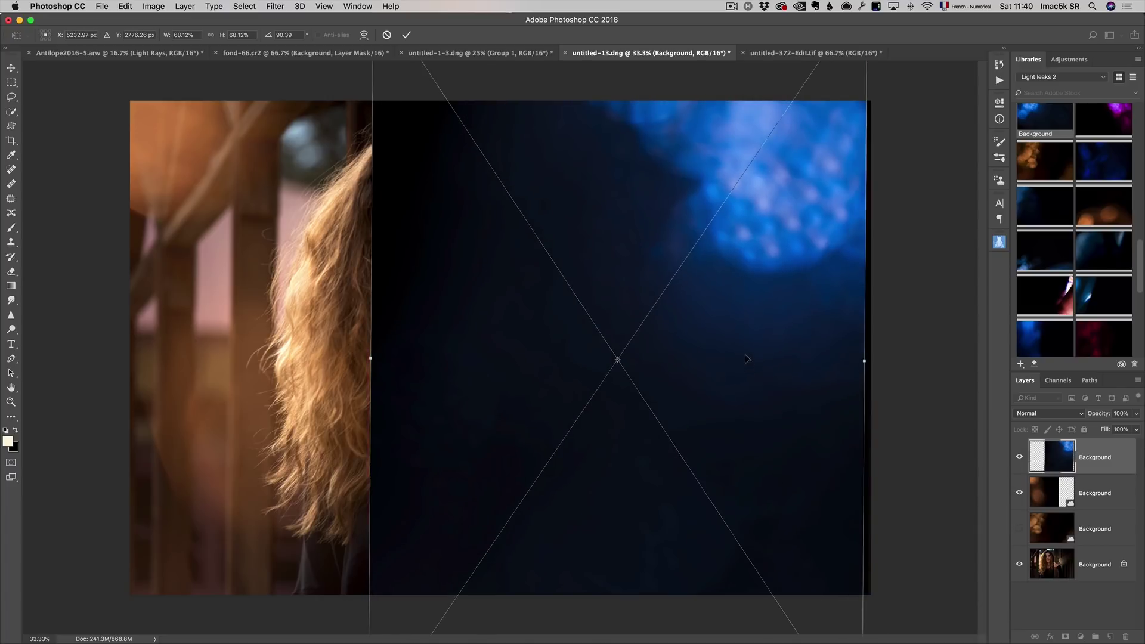
# Flip the blue light leak vertically, position its glow in the photo's lower right corner, and apply the transform
pyautogui.rightClick(745, 353)
pyautogui.click(811, 494)
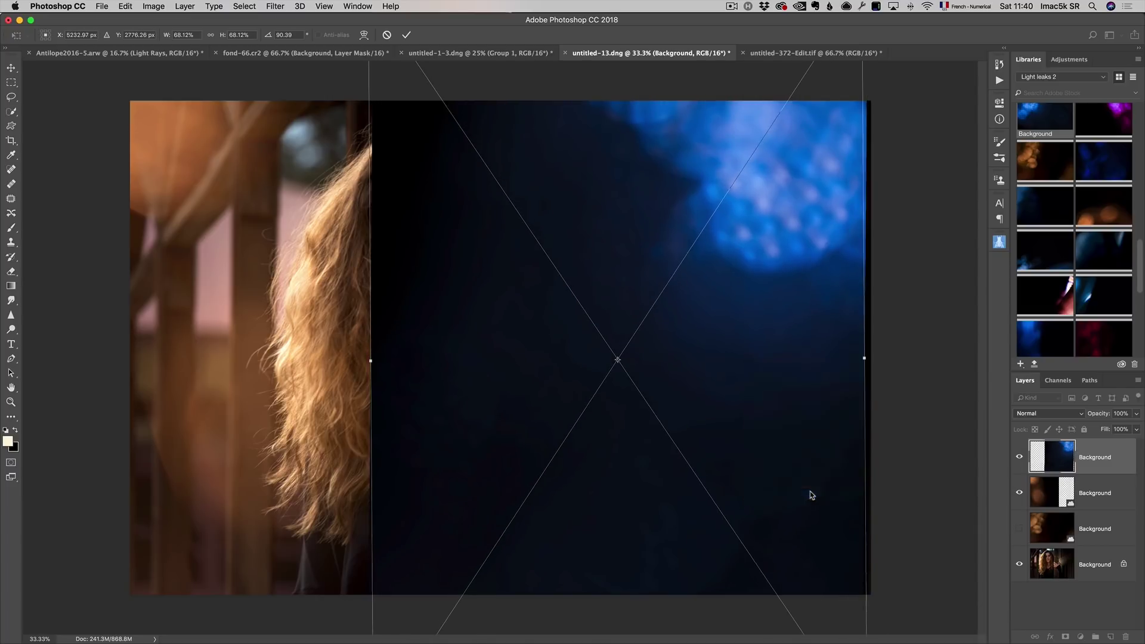
pyautogui.moveTo(809, 489); pyautogui.dragTo(782, 325)
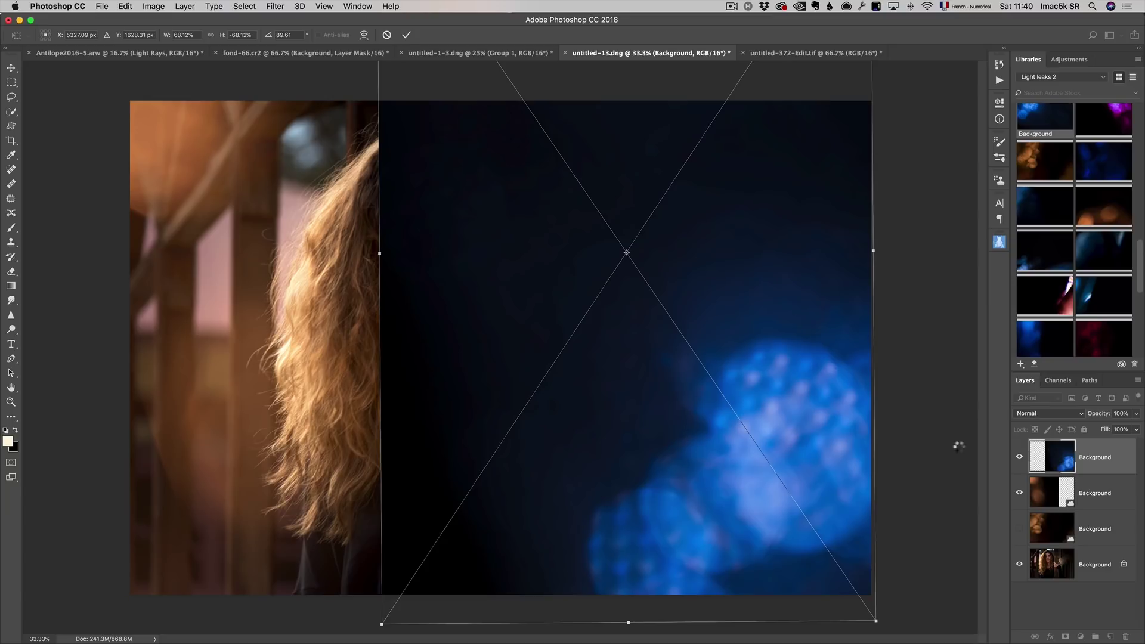
pyautogui.press('Return')
# Blend the blue light leak layer with Screen and lower its opacity to 53%
pyautogui.click(1045, 414)
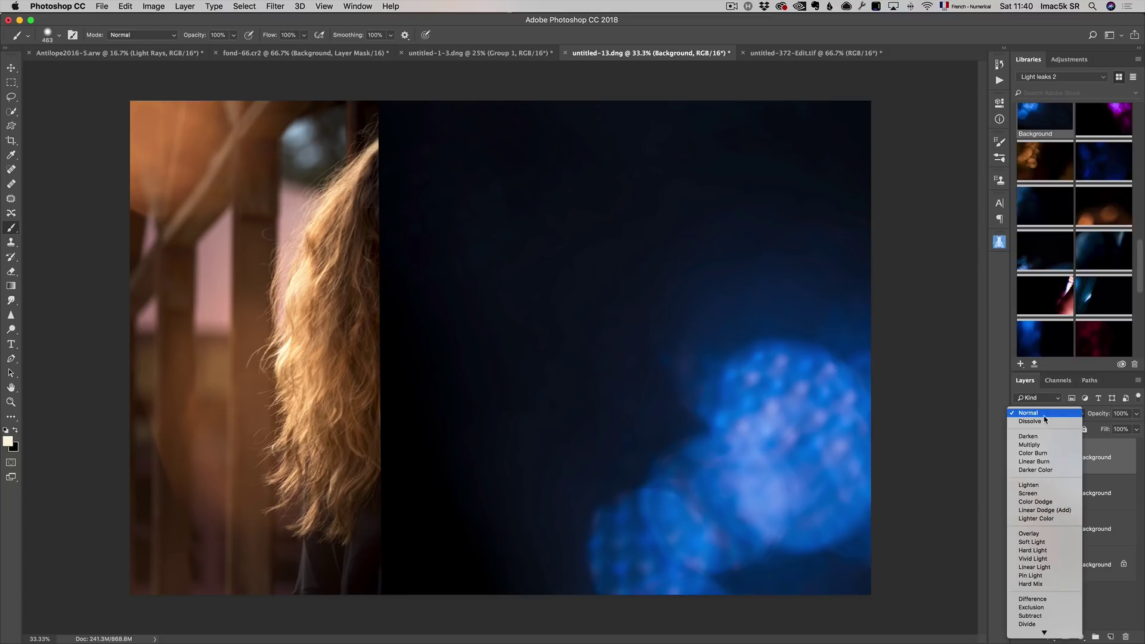
pyautogui.click(1044, 493)
pyautogui.moveTo(1101, 417); pyautogui.dragTo(1055, 428)
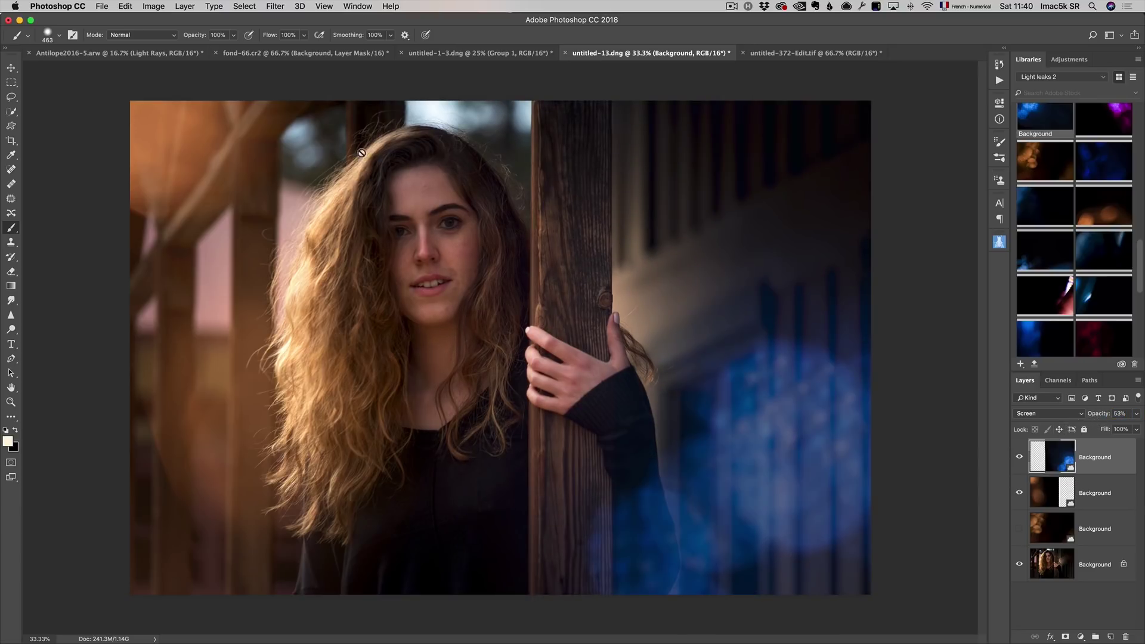
# Group the blue and second orange leak layers, then compare the grouped effect with the first light leak by toggling their visibility
pyautogui.keyDown('shift'); pyautogui.click(1116, 499); pyautogui.keyUp('shift')
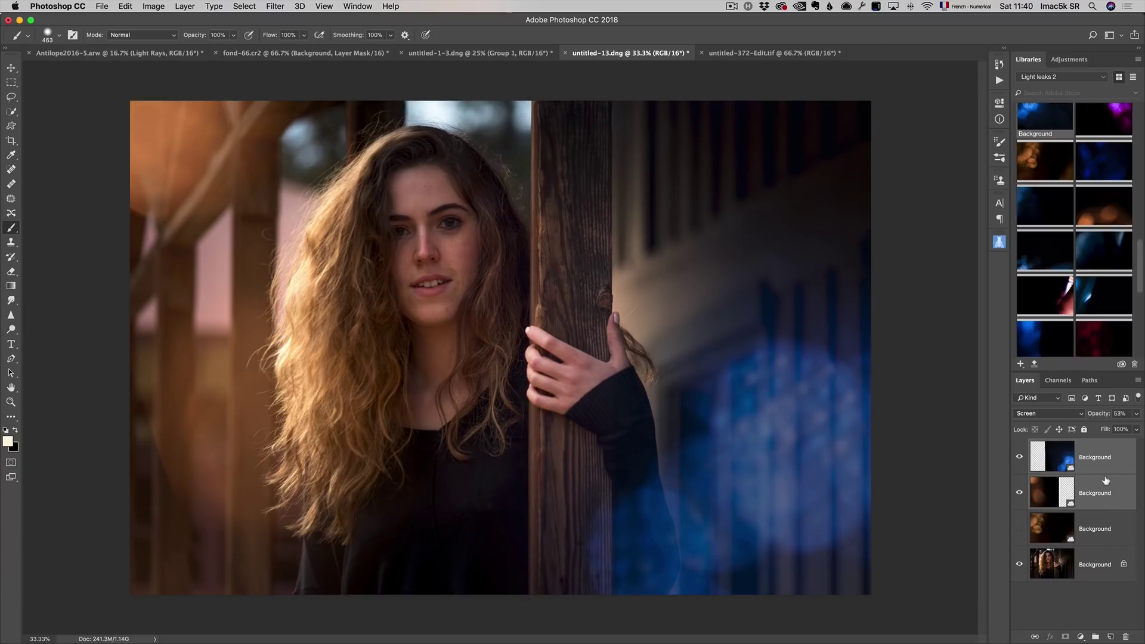
pyautogui.press('super+g')
pyautogui.click(1025, 446)
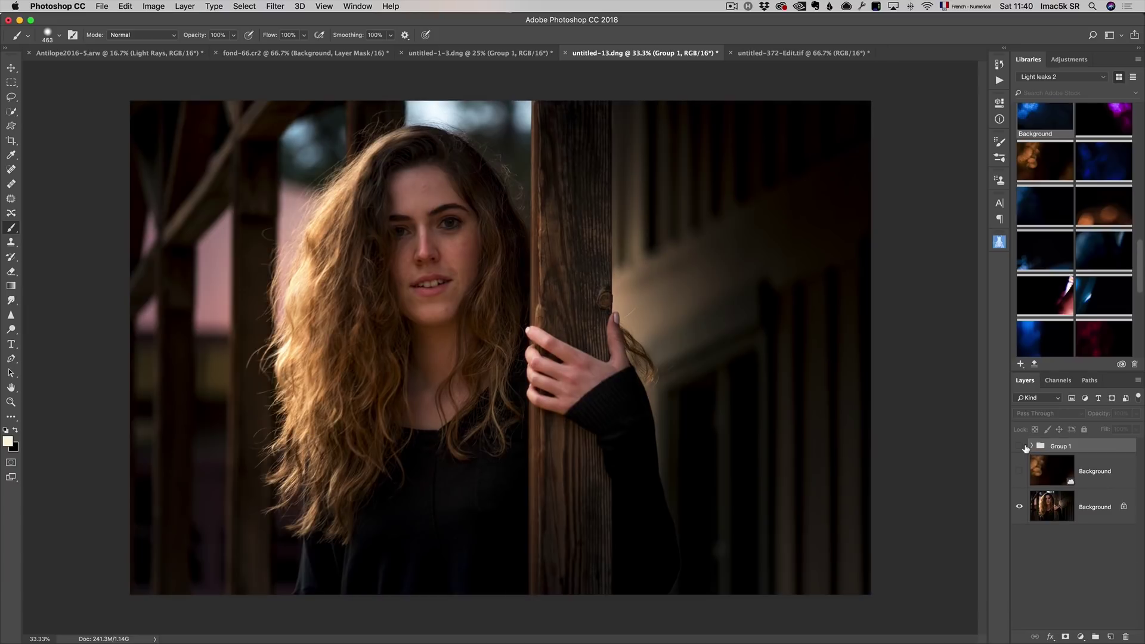
pyautogui.click(1024, 446)
pyautogui.click(1025, 447)
pyautogui.click(1020, 472)
pyautogui.click(1021, 473)
pyautogui.click(1020, 471)
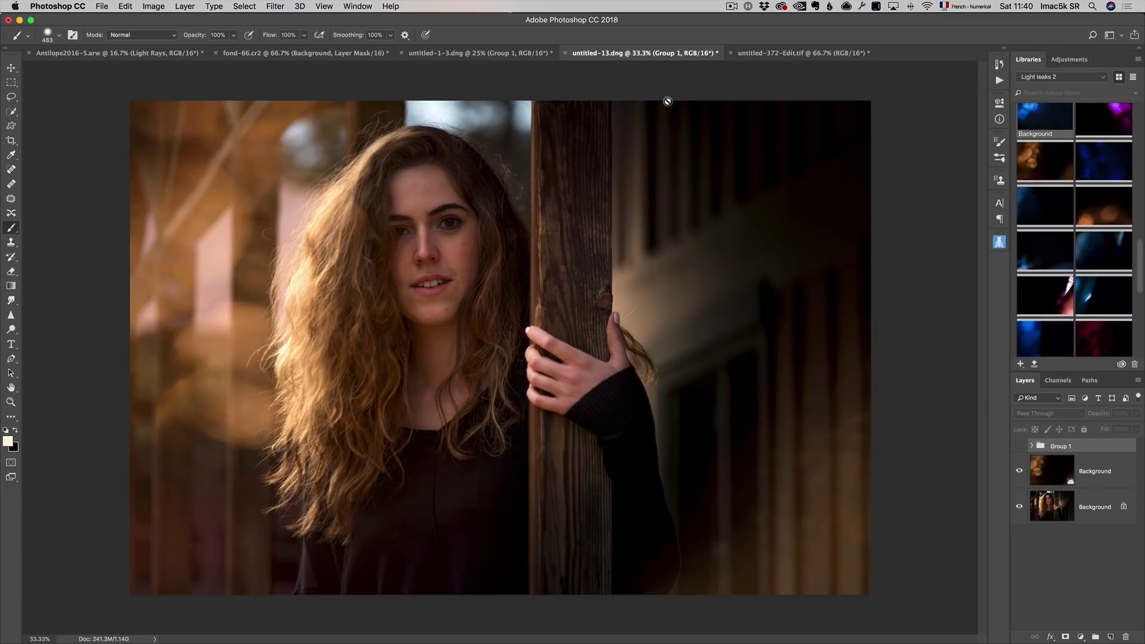
# Switch to the night-sky photo untitled-372-Edit.tif and browse the Lens Flare library for a red flare
pyautogui.click(743, 56)
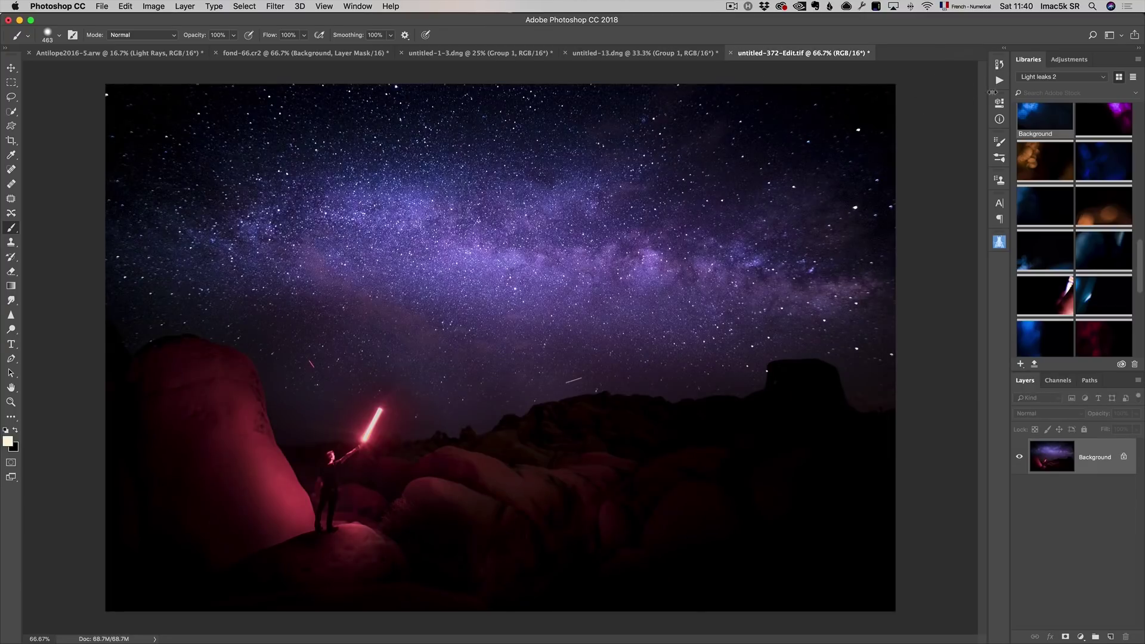
pyautogui.click(1022, 78)
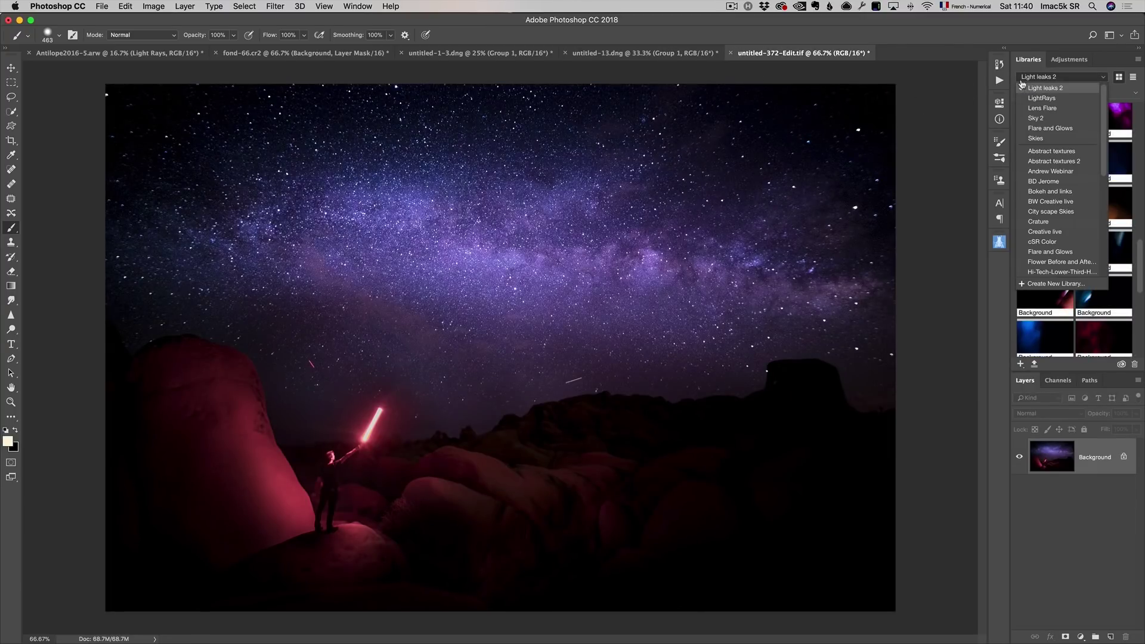
pyautogui.click(1042, 108)
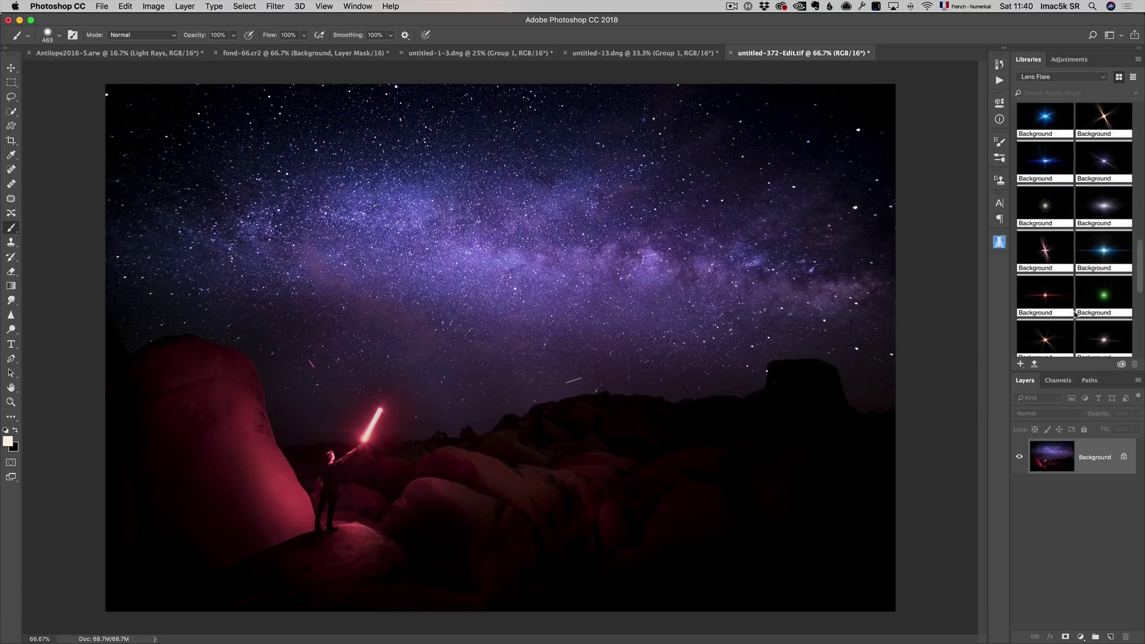
pyautogui.scroll(-5, 1073, 317)
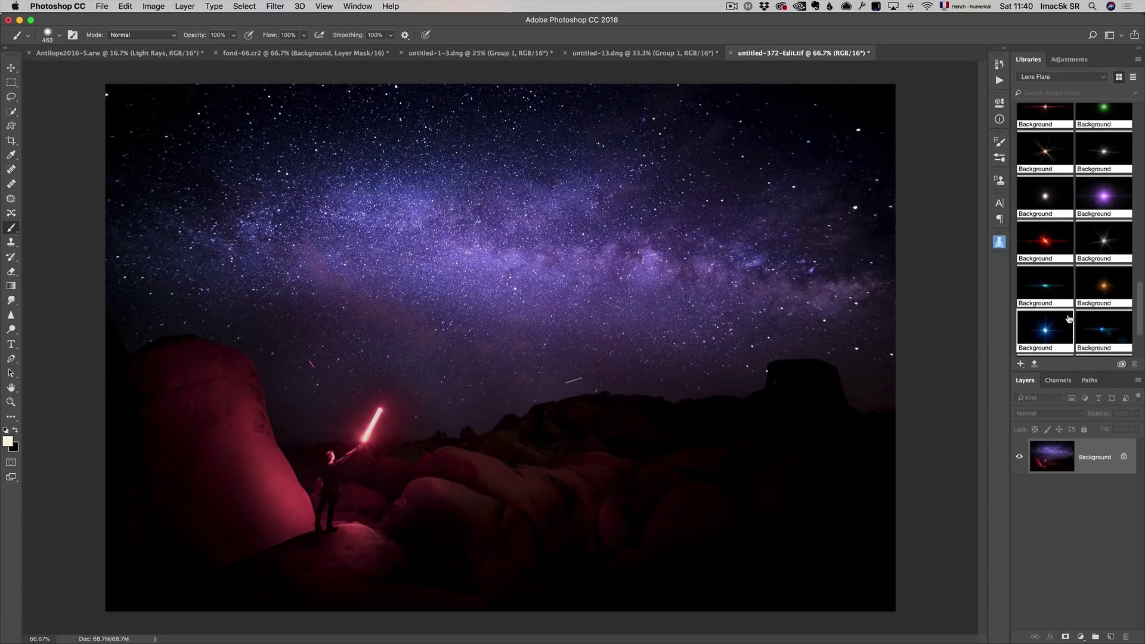
pyautogui.scroll(-2, 1070, 320)
pyautogui.scroll(3, 1071, 319)
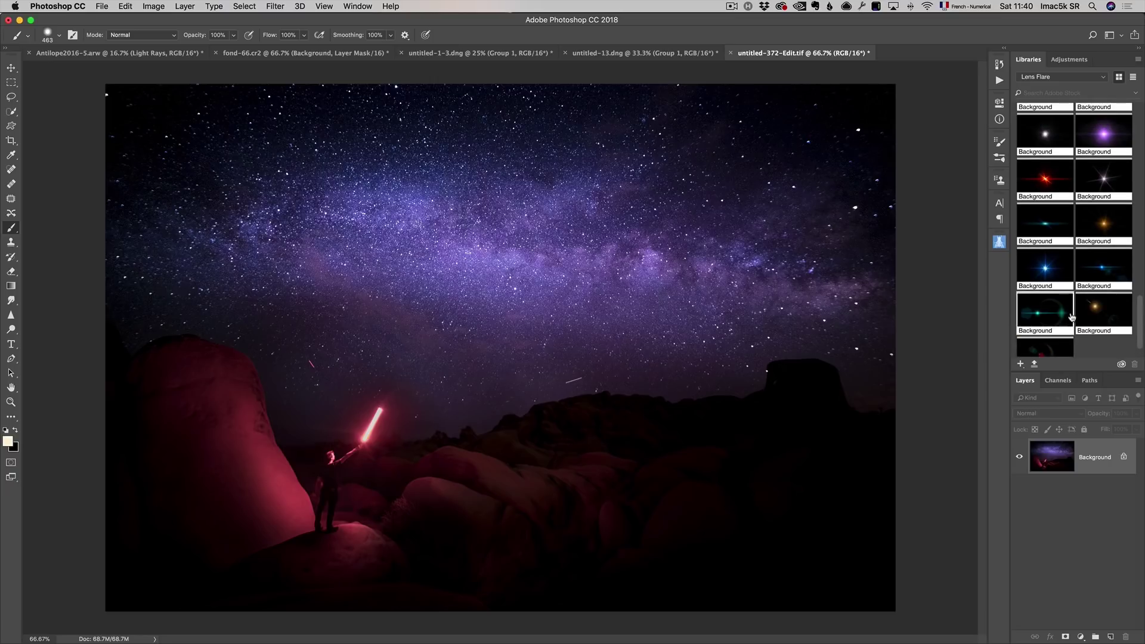
pyautogui.scroll(-1, 1072, 317)
pyautogui.scroll(2, 1071, 318)
# Place the red starburst lens flare near the glowing stick and set its blending to Screen
pyautogui.moveTo(1055, 320); pyautogui.dragTo(418, 376)
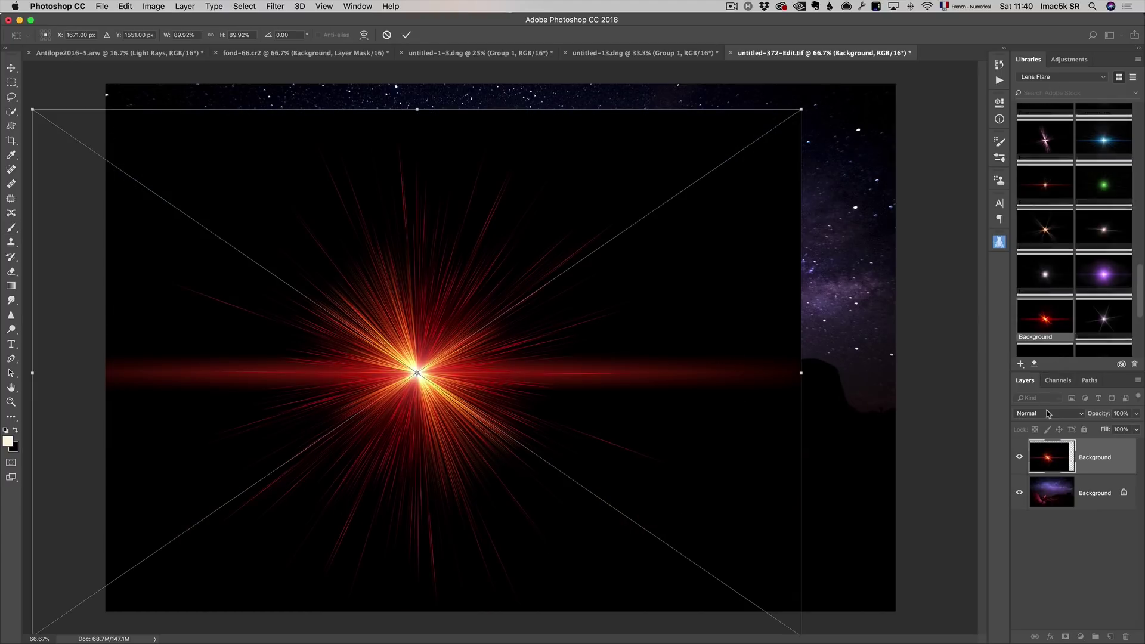
pyautogui.click(1050, 413)
pyautogui.click(1050, 496)
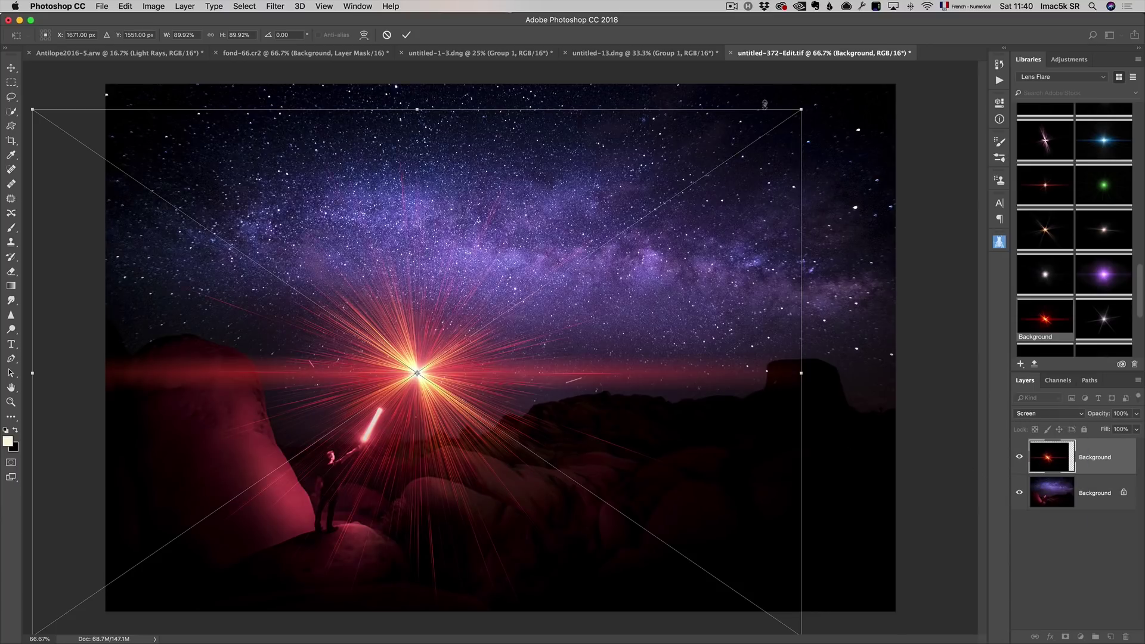
# Scale the red flare down, position its center on the tip of the glowing stick, and apply the transform
pyautogui.moveTo(800, 109); pyautogui.dragTo(626, 225)
pyautogui.moveTo(534, 334); pyautogui.dragTo(500, 371)
pyautogui.moveTo(591, 266)
pyautogui.mouseDown()
pyautogui.moveTo(576, 287)
pyautogui.moveTo(587, 272)
pyautogui.mouseUp()
pyautogui.press('Return')
pyautogui.press('b')
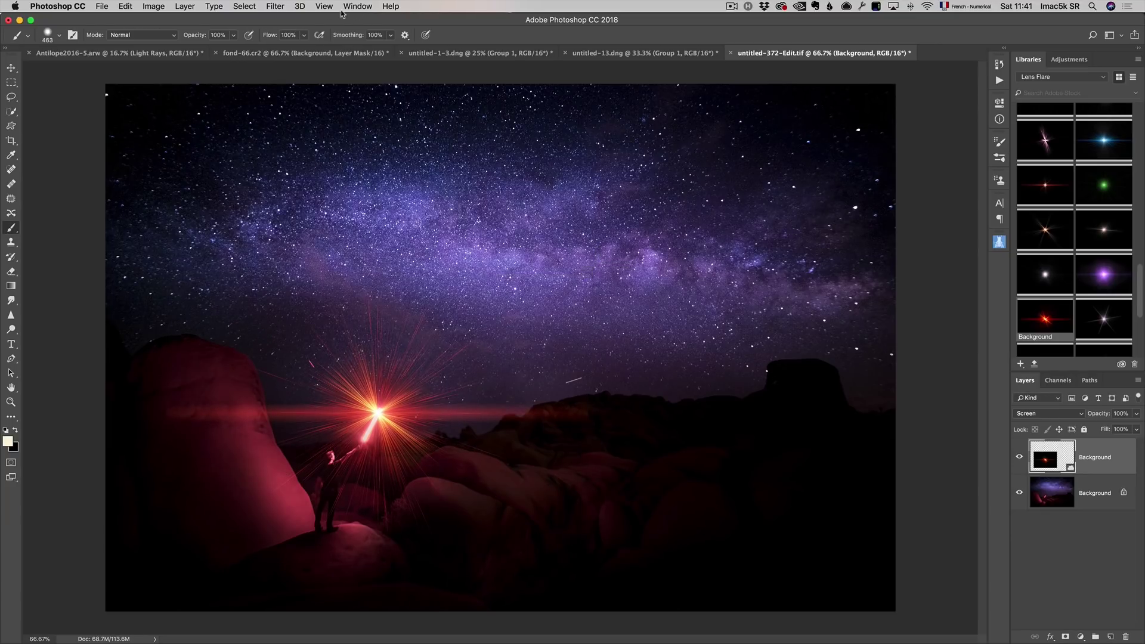
# Soften the red flare with a Gaussian Blur of about 4.5 pixels radius
pyautogui.click(277, 7)
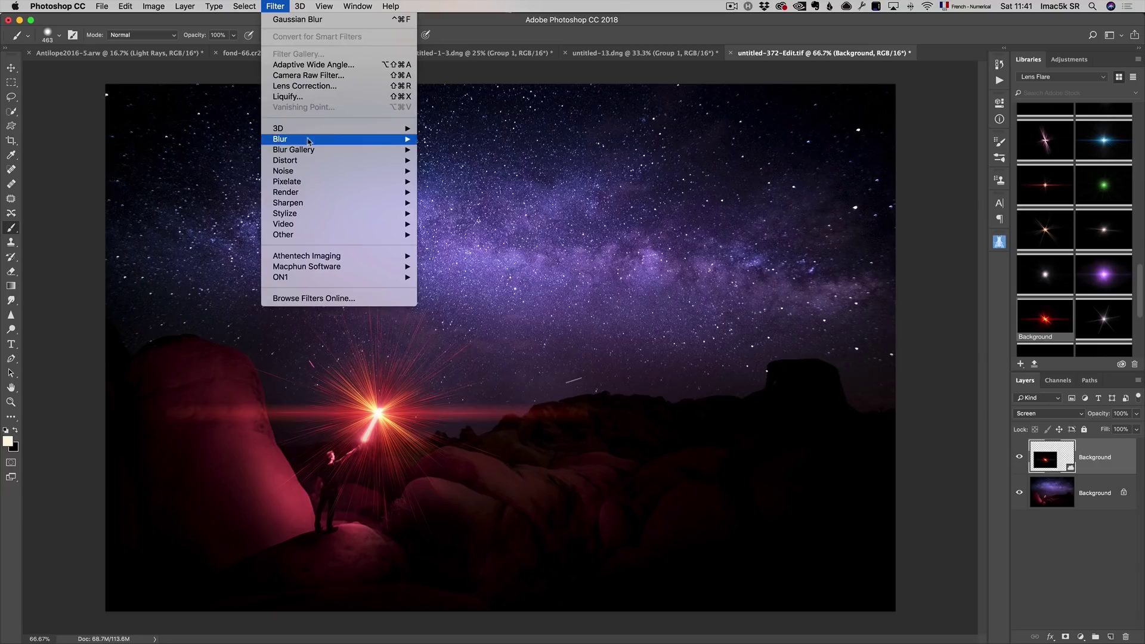
pyautogui.moveTo(316, 142)
pyautogui.click(453, 181)
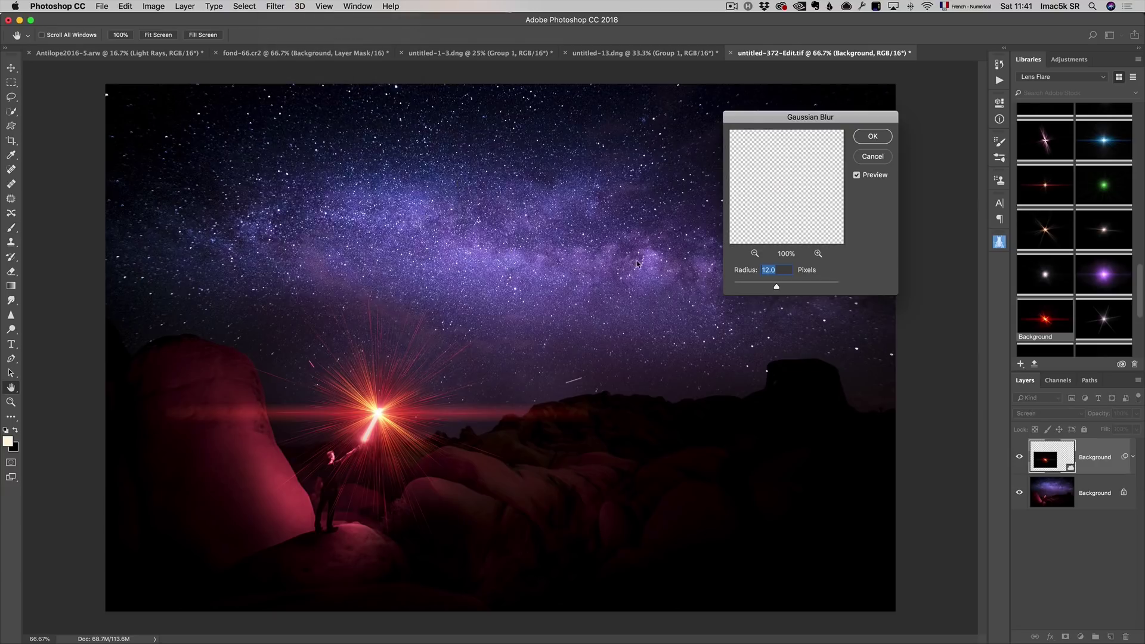
pyautogui.moveTo(776, 289); pyautogui.dragTo(773, 289)
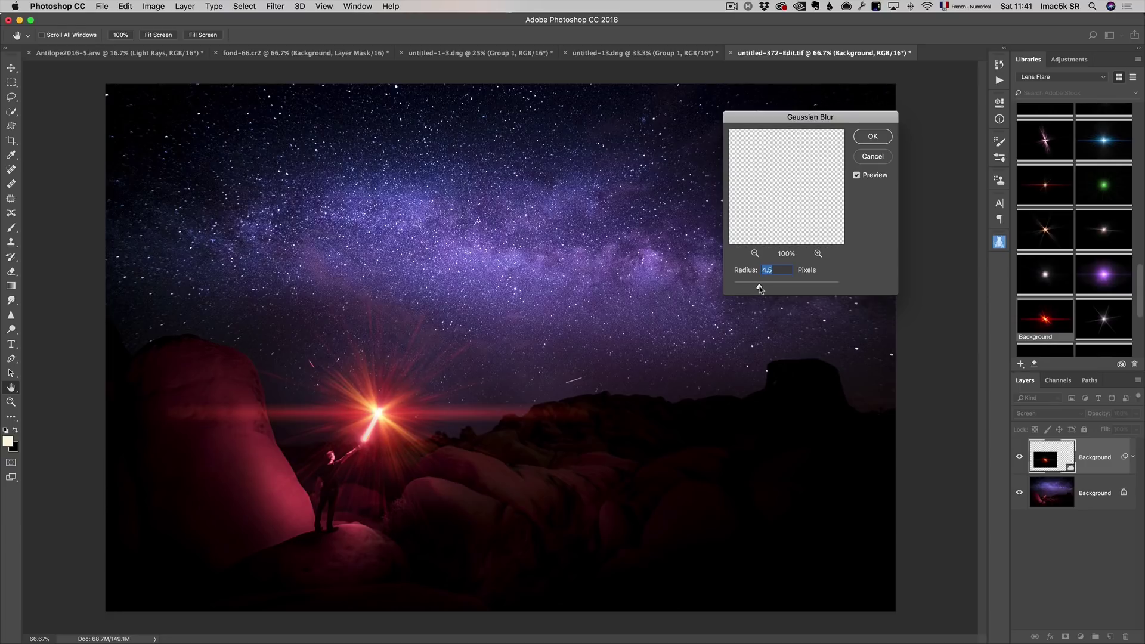
pyautogui.click(873, 137)
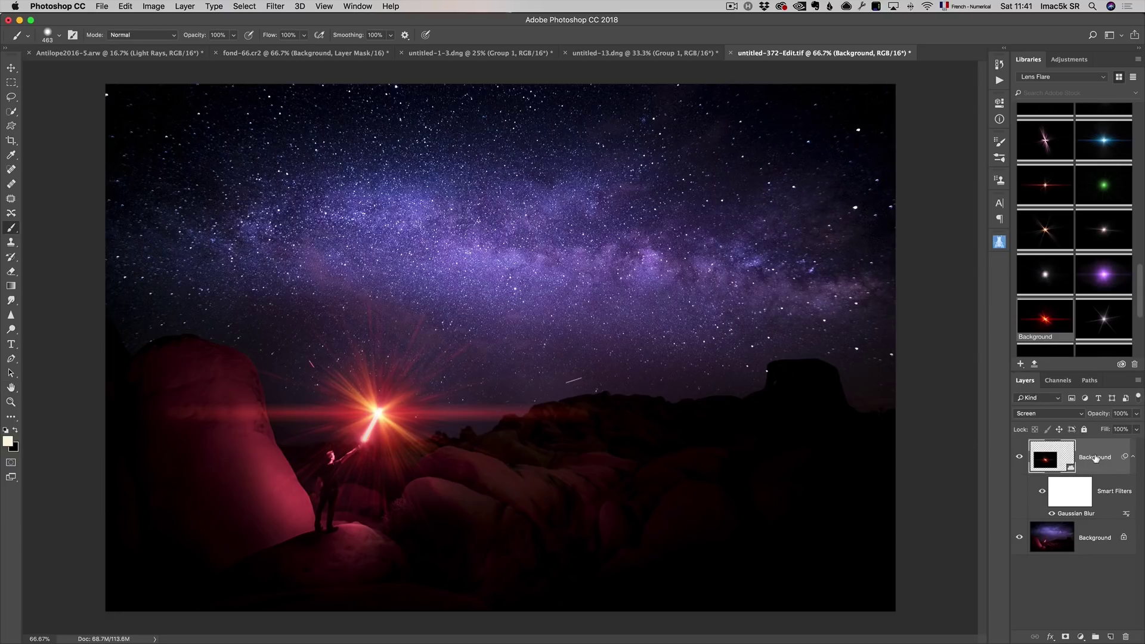
# Nudge the blurred flare slightly up on the tip of the glowing stick and lower its opacity to 69%
pyautogui.press('v')
pyautogui.moveTo(391, 409); pyautogui.dragTo(389, 414)
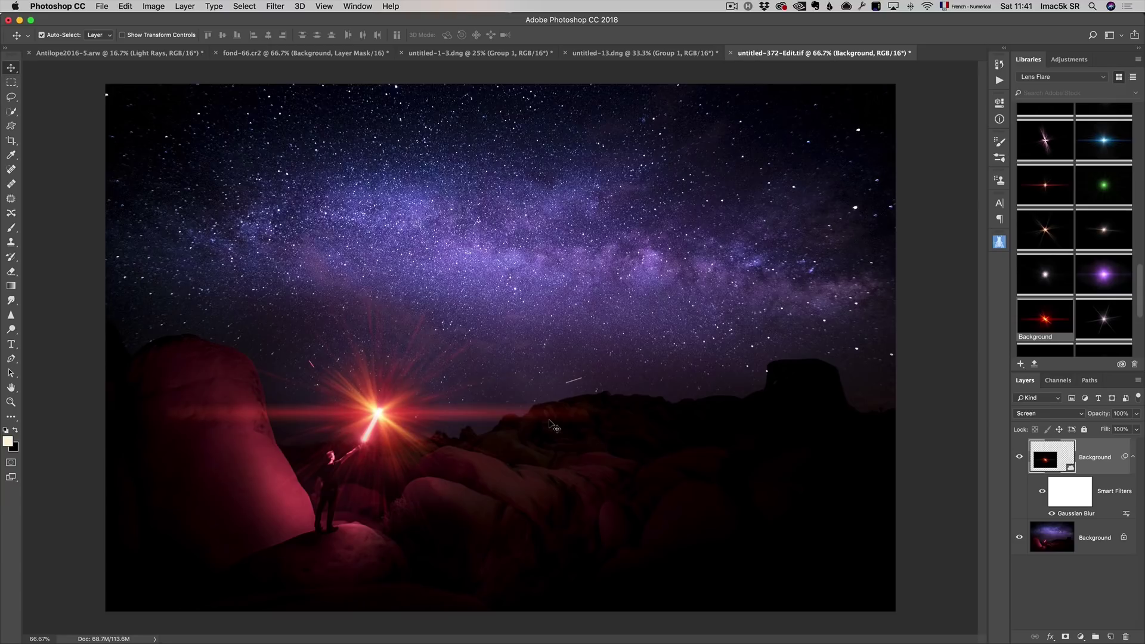
pyautogui.moveTo(392, 396); pyautogui.dragTo(393, 395)
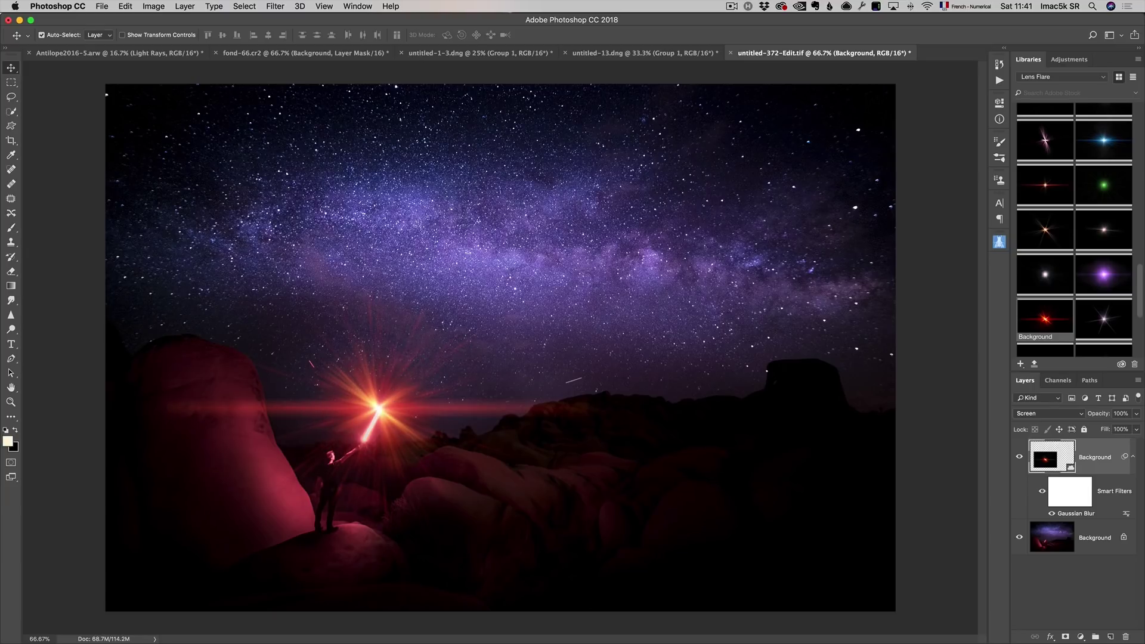
pyautogui.moveTo(1103, 414); pyautogui.dragTo(1086, 422)
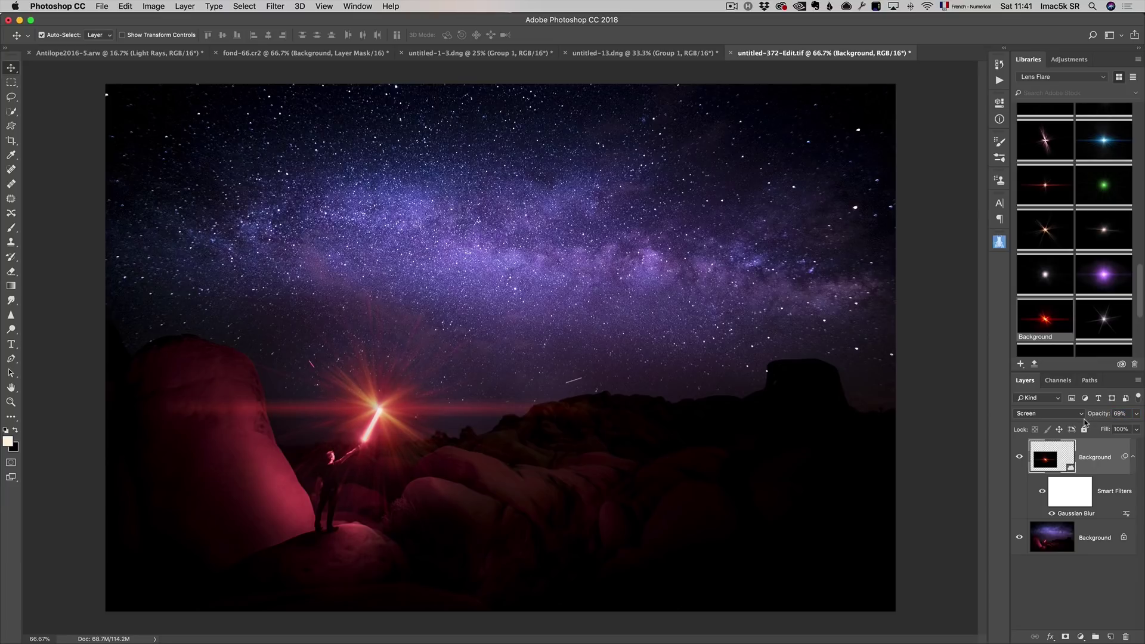